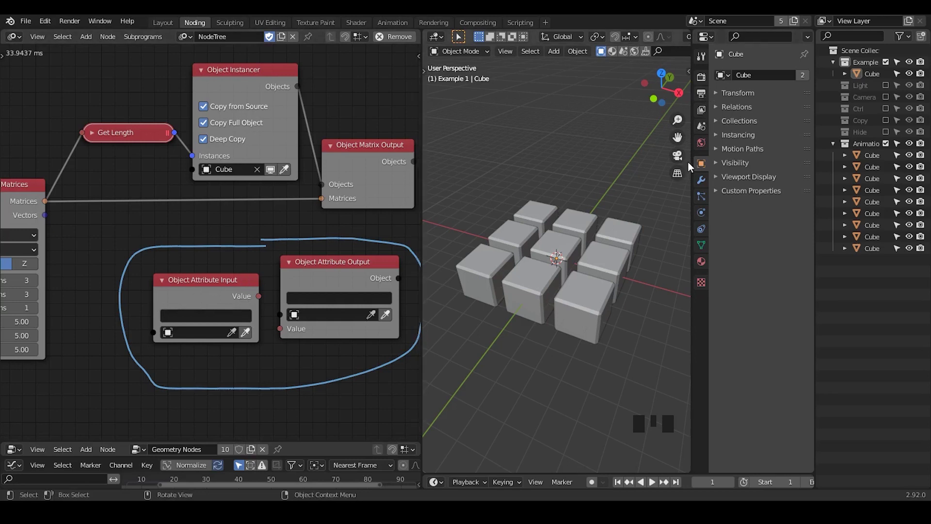
# Copy the data path of the cube's Location property and paste it as the Object Attribute Input node's attribute
pyautogui.click(719, 94)
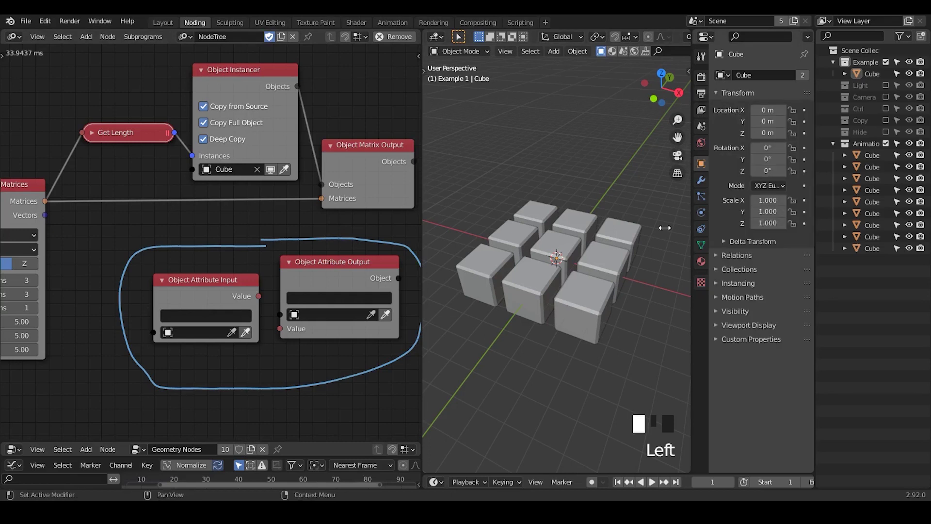
pyautogui.rightClick(771, 109)
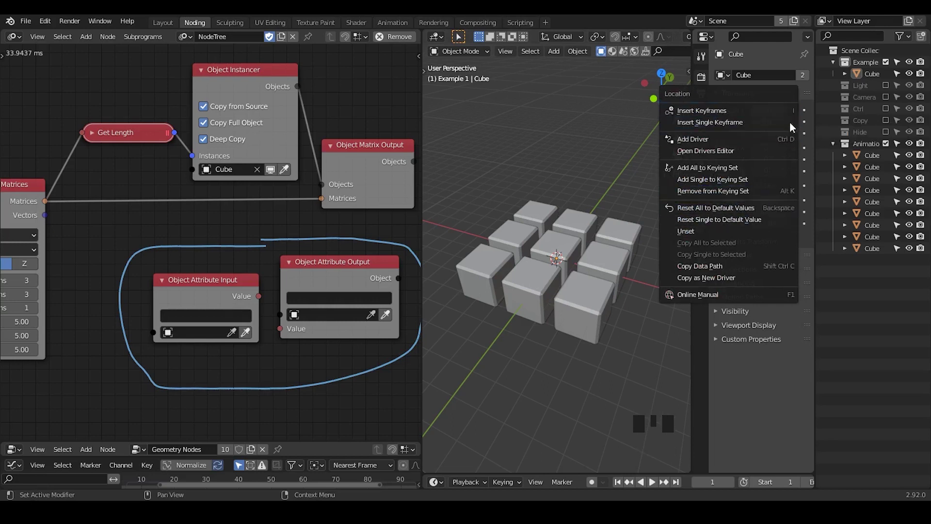
pyautogui.click(728, 265)
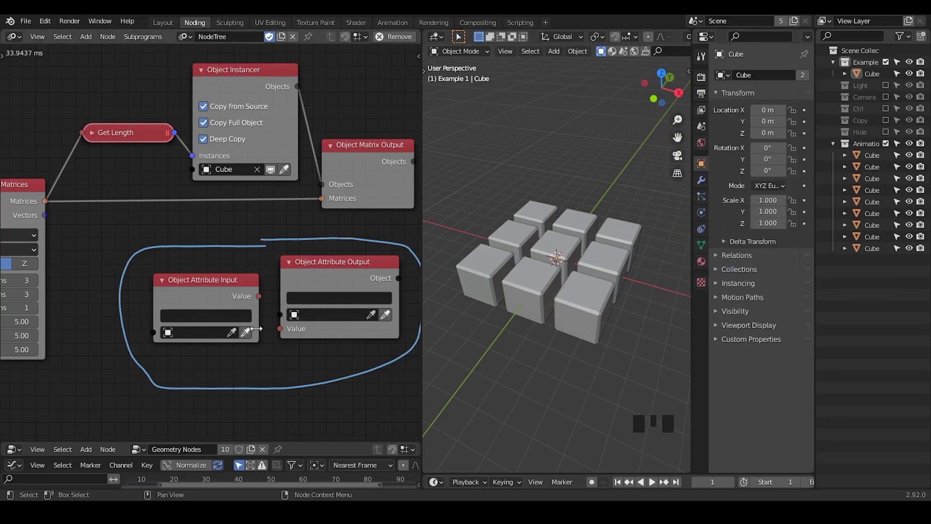
pyautogui.click(229, 316)
pyautogui.hotkey('ctrl', 'v')
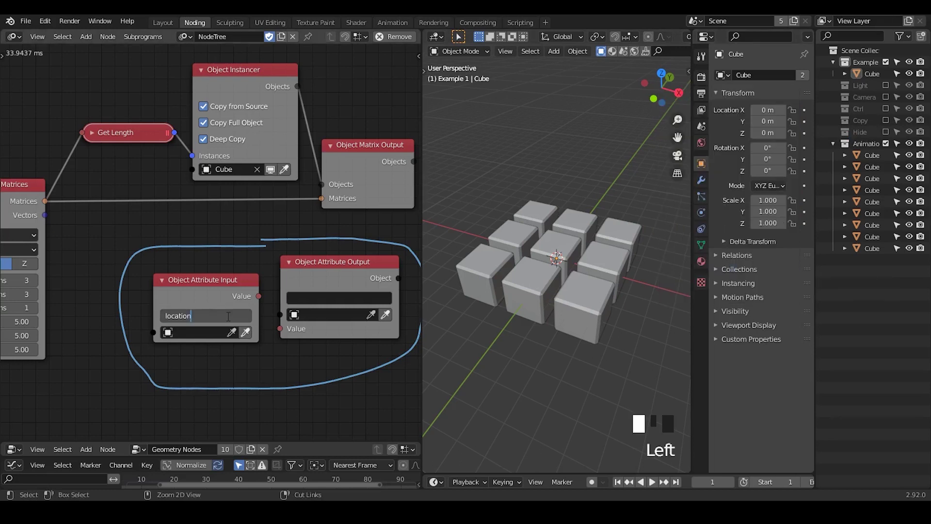
pyautogui.click(257, 273)
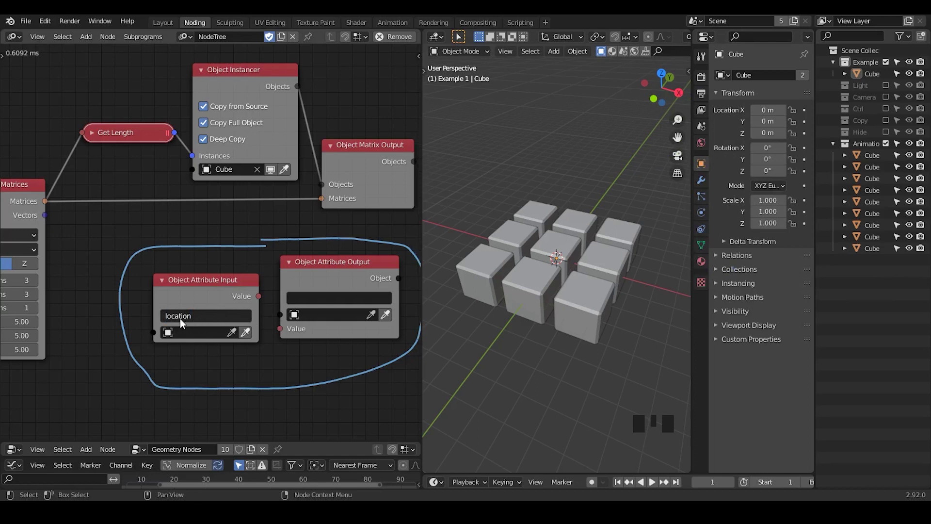
# Assign Cube.006 as the Object Attribute Input's object and connect a Viewer node to its Value output, placed below the attribute nodes
pyautogui.click(610, 246)
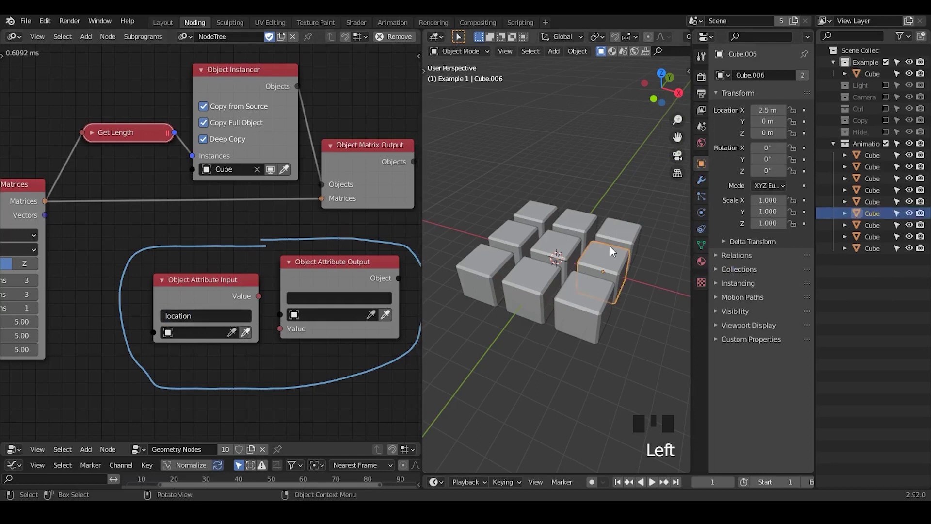
pyautogui.click(246, 331)
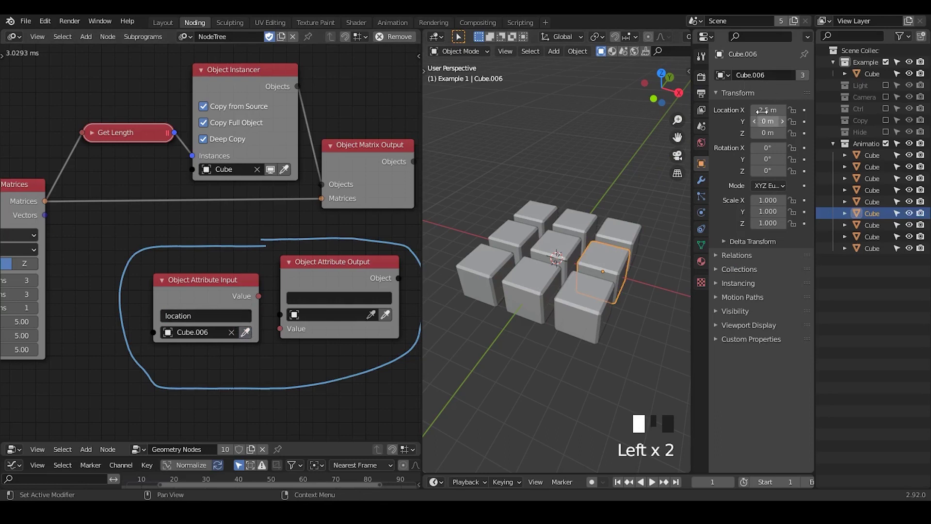
pyautogui.click(224, 278)
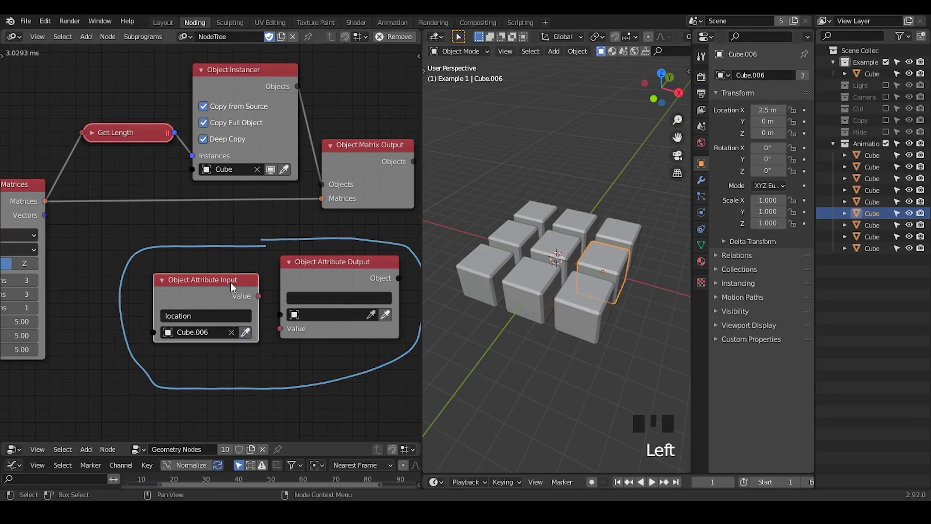
pyautogui.press('w')
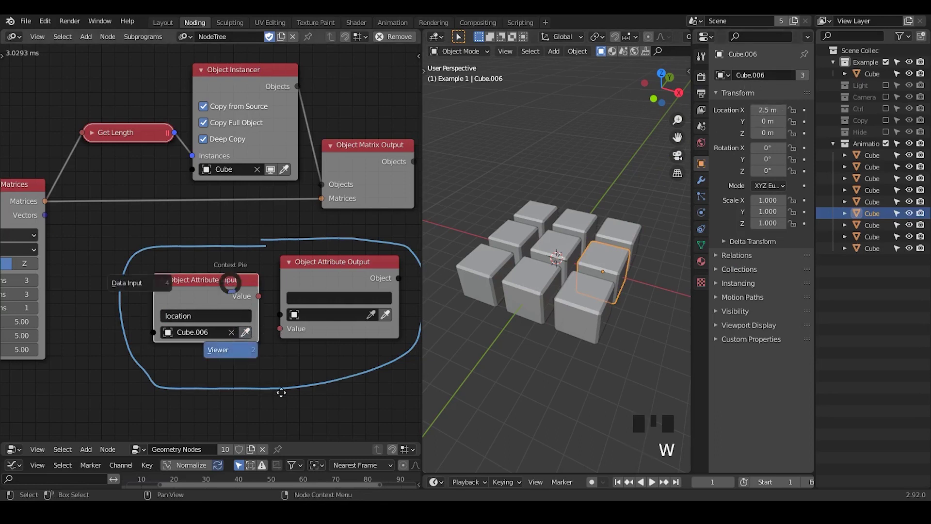
pyautogui.moveTo(314, 386); pyautogui.dragTo(278, 319, button='middle')
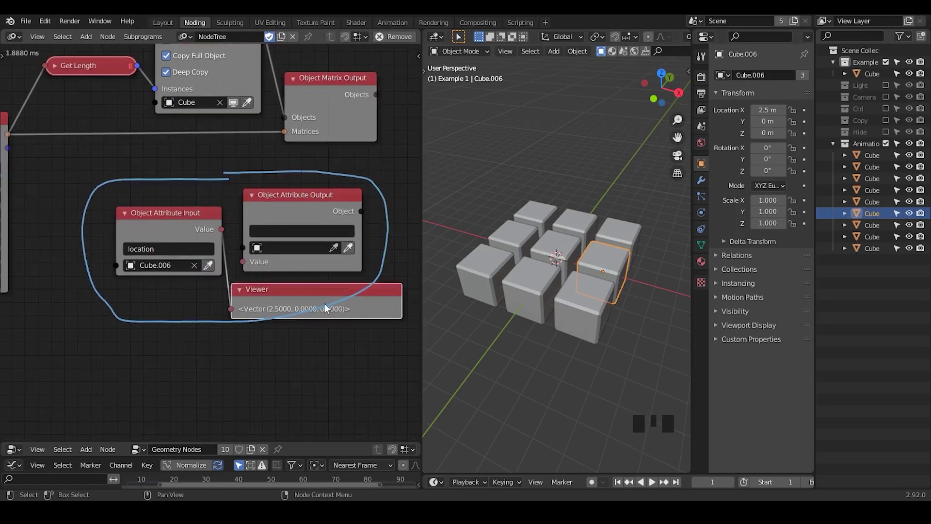
pyautogui.moveTo(325, 304); pyautogui.dragTo(316, 345)
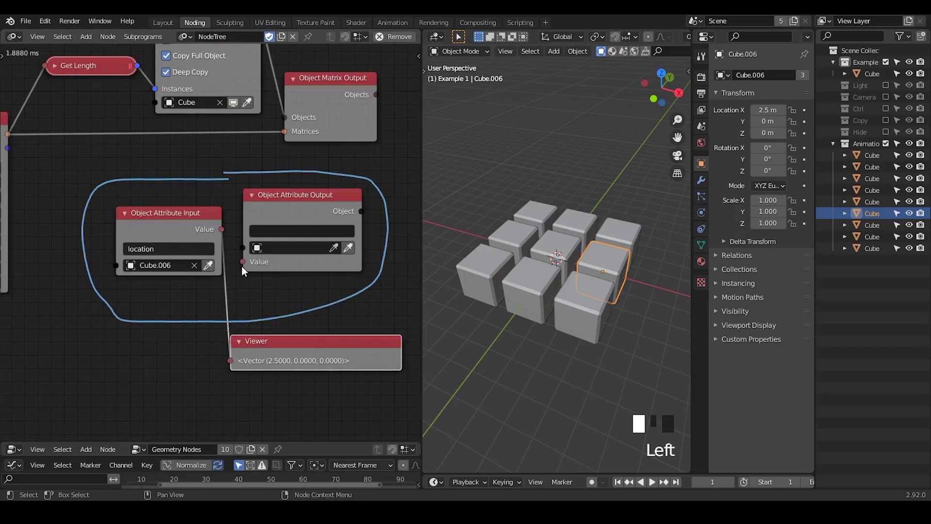
# Copy the data path of Cube.006's viewport display Color and set it as the Object Attribute Input's attribute, replacing the location path
pyautogui.click(718, 93)
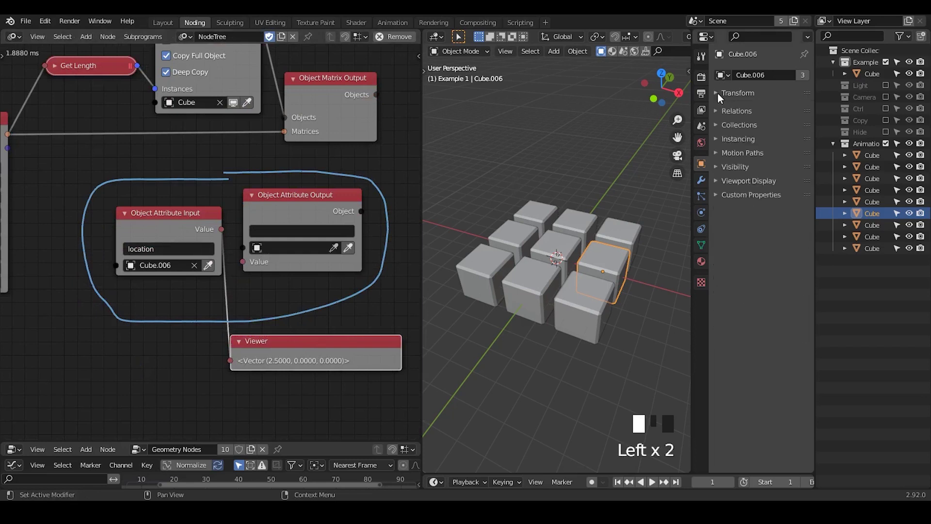
pyautogui.click(718, 160)
pyautogui.click(717, 160)
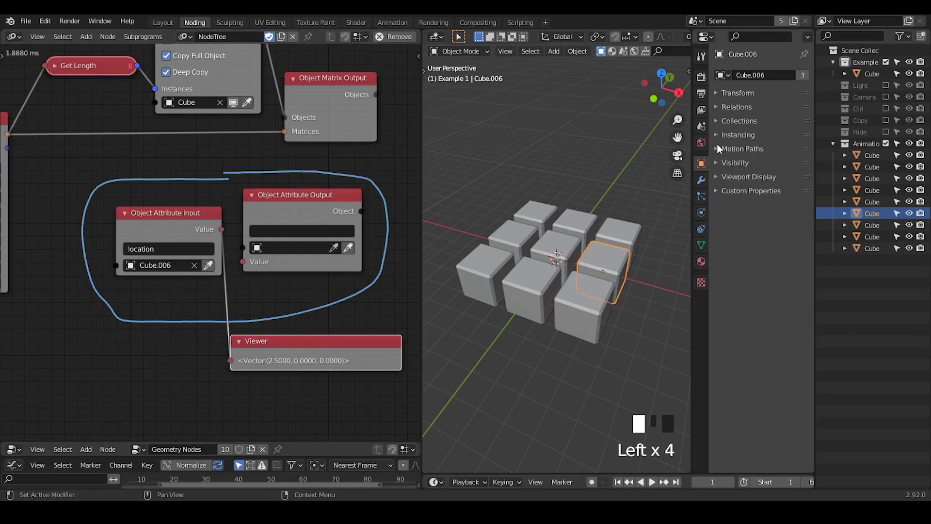
pyautogui.click(722, 178)
pyautogui.rightClick(776, 283)
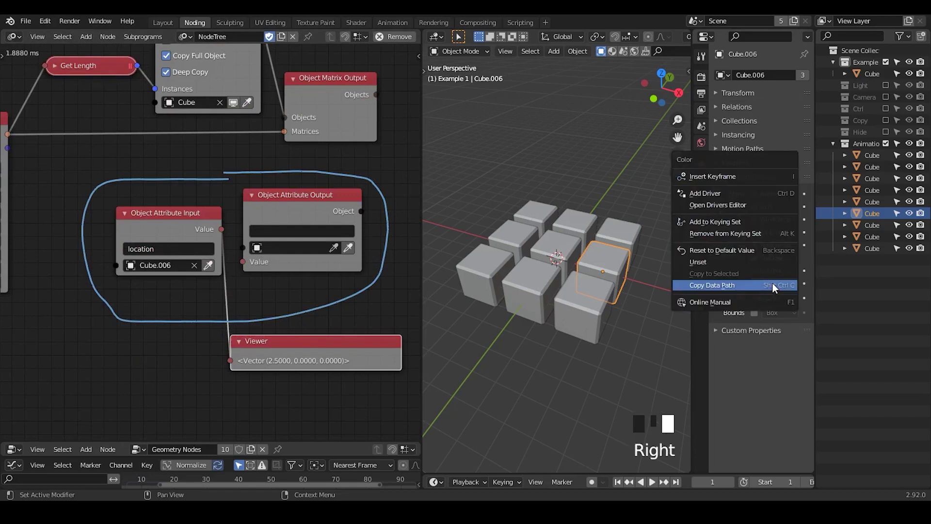
pyautogui.click(772, 285)
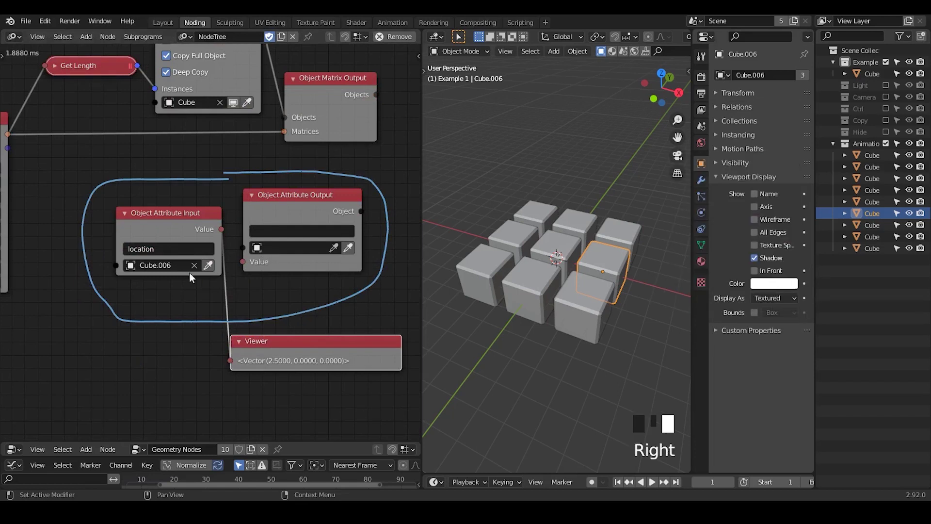
pyautogui.click(187, 249)
pyautogui.hotkey('ctrl', 'v')
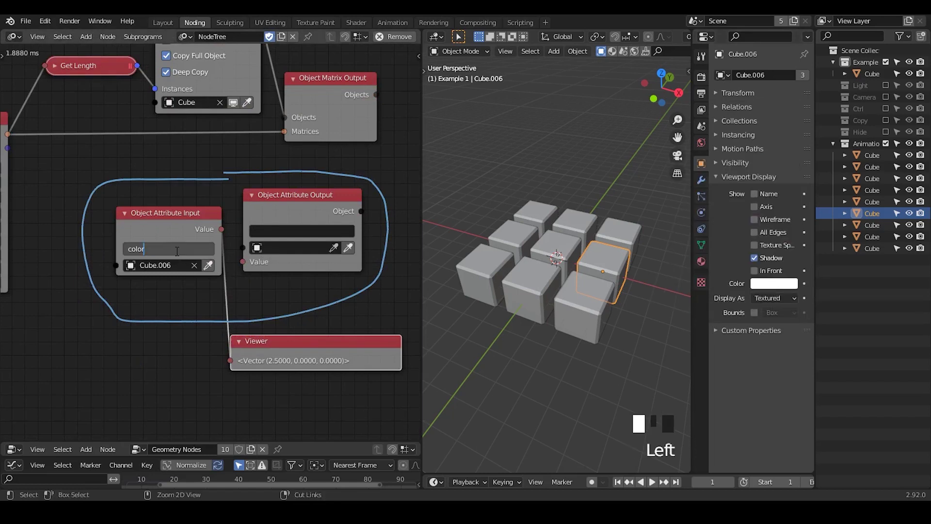
pyautogui.click(298, 335)
# Annotate the Viewer's four list entries with the handwritten letters R, G, B and A beside the node
pyautogui.moveTo(276, 361); pyautogui.dragTo(284, 291, button='middle')
pyautogui.moveTo(284, 291); pyautogui.dragTo(290, 277)
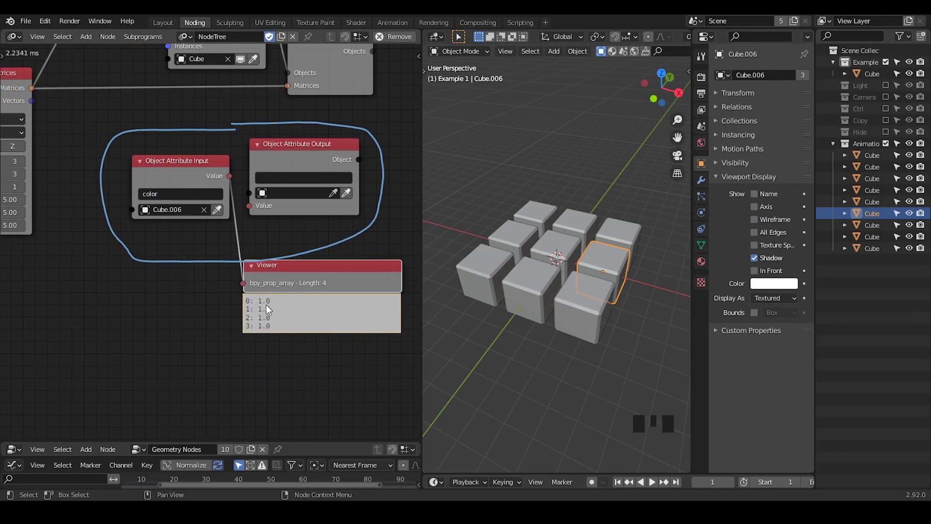
pyautogui.press('r')
pyautogui.moveTo(189, 293)
pyautogui.mouseDown()
pyautogui.moveTo(195, 260)
pyautogui.moveTo(197, 281)
pyautogui.moveTo(216, 295)
pyautogui.moveTo(190, 330)
pyautogui.moveTo(196, 314)
pyautogui.moveTo(207, 335)
pyautogui.moveTo(193, 357)
pyautogui.moveTo(212, 333)
pyautogui.moveTo(188, 347)
pyautogui.moveTo(190, 395)
pyautogui.mouseUp()
pyautogui.click(192, 340)
pyautogui.moveTo(201, 364)
pyautogui.mouseDown()
pyautogui.moveTo(213, 391)
pyautogui.moveTo(209, 378)
pyautogui.mouseUp()
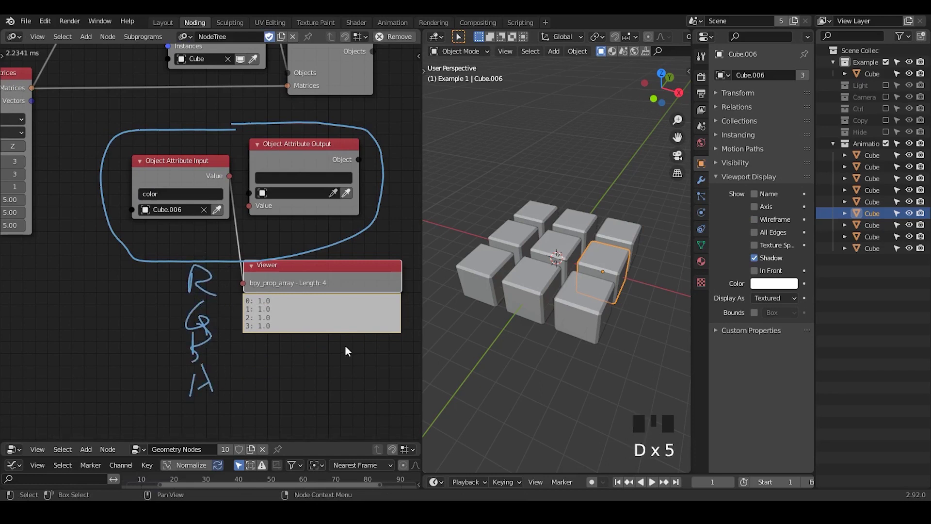
# Set the Object Attribute Output's attribute to color and its object to Cube.006
pyautogui.click(782, 285)
pyautogui.click(173, 193)
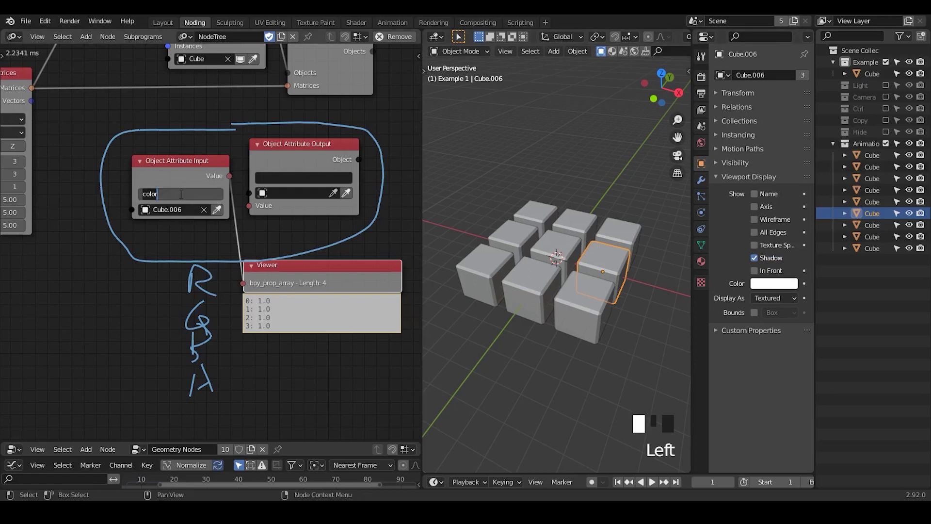
pyautogui.click(298, 176)
pyautogui.write('color')
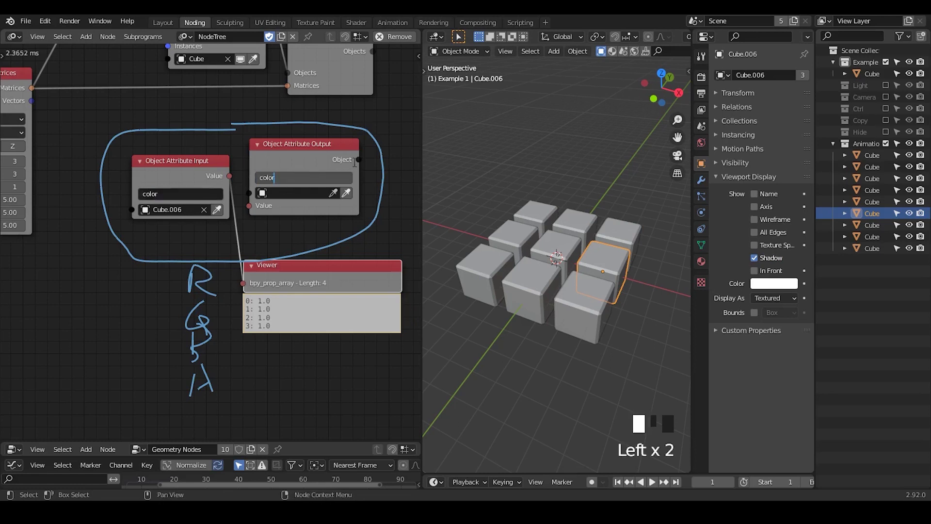
pyautogui.click(347, 194)
# Delete the Viewer node and erase the handwritten RGBA letters below the attribute nodes
pyautogui.click(297, 272)
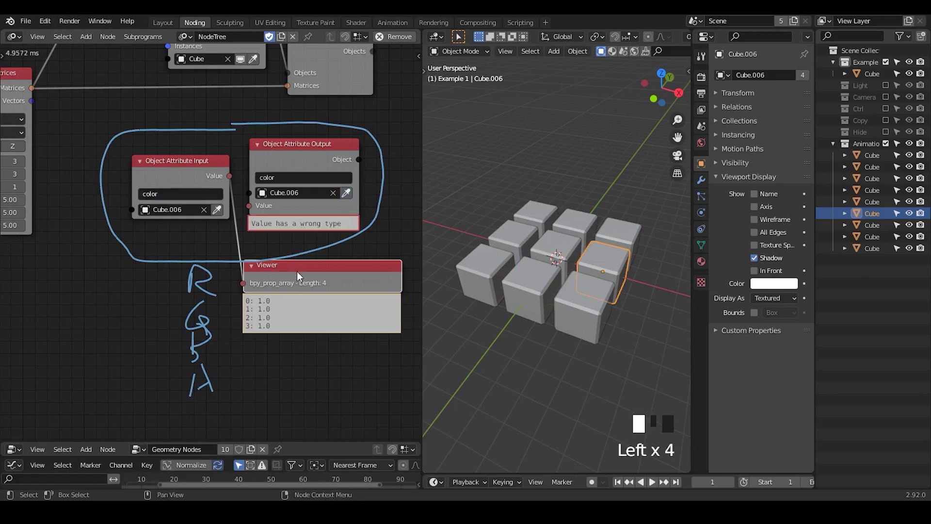
pyautogui.press('x')
pyautogui.press('d')
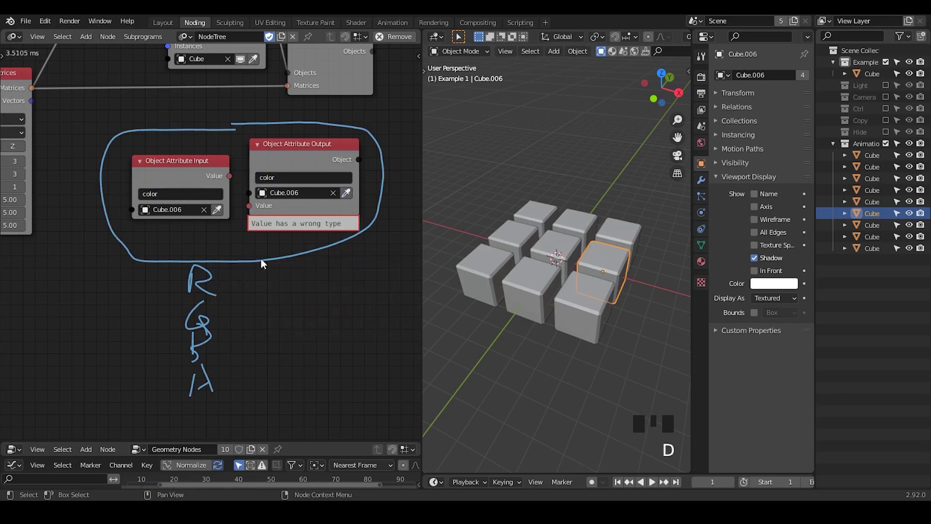
pyautogui.press('d')
pyautogui.moveTo(261, 263)
pyautogui.mouseDown(button='right')
pyautogui.moveTo(198, 333)
pyautogui.moveTo(250, 339)
pyautogui.moveTo(280, 309)
pyautogui.mouseUp(button='right')
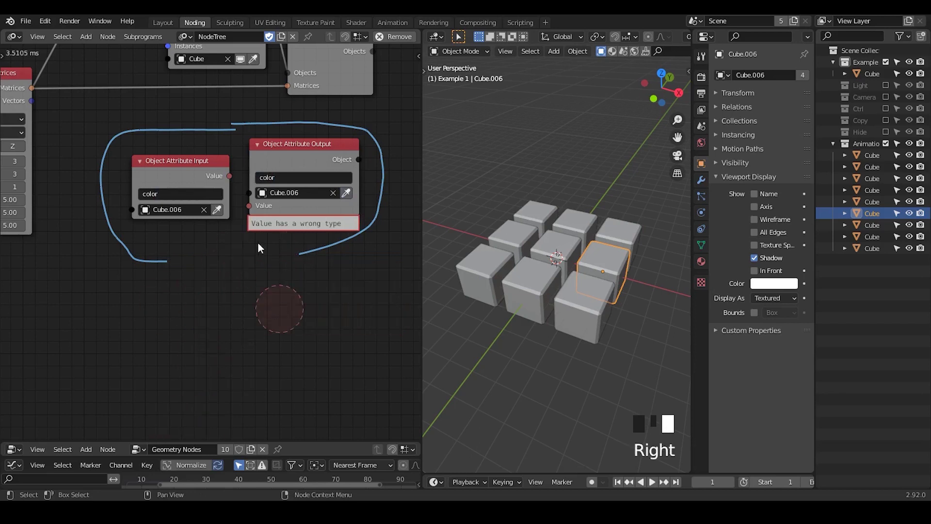
pyautogui.press('d')
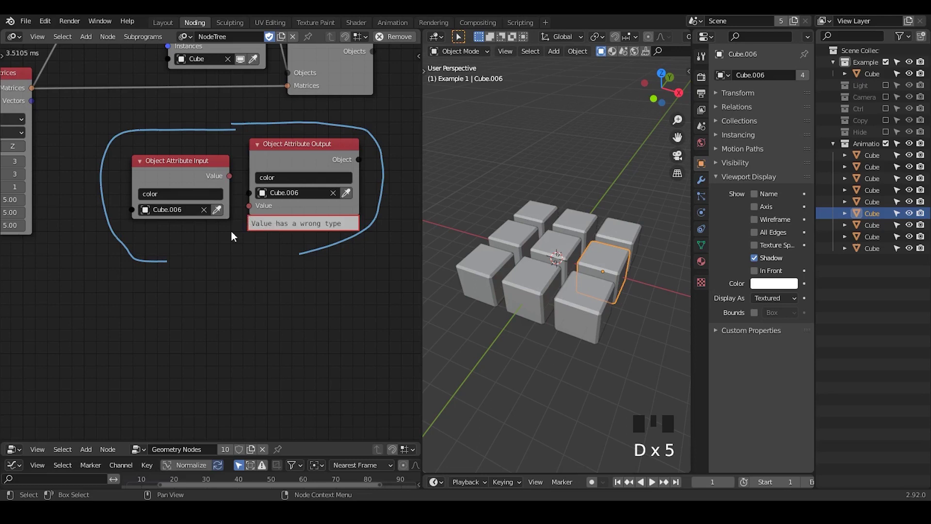
# Add a Color Input node and place it below the Object Attribute Input node
pyautogui.keyDown('ctrl'); pyautogui.moveTo(255, 268); pyautogui.dragTo(261, 216, button='middle'); pyautogui.keyUp('ctrl')
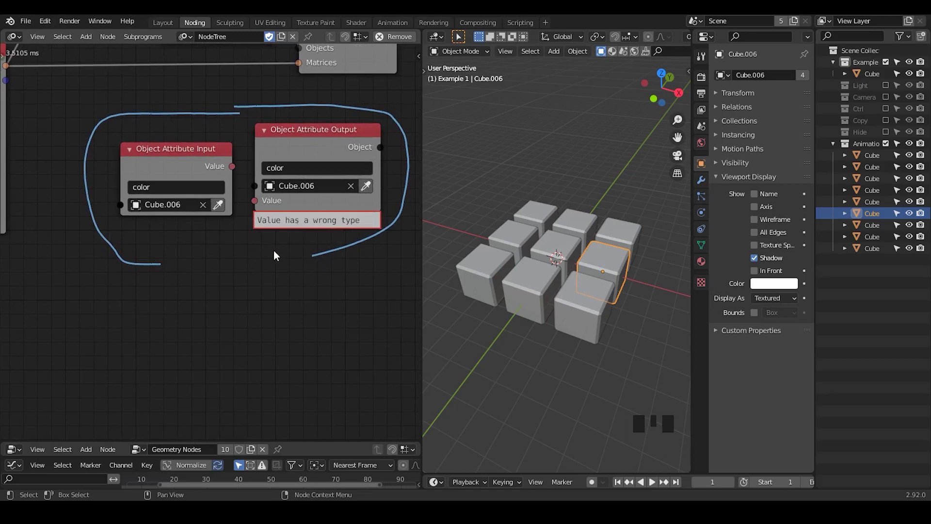
pyautogui.hotkey('ctrl', 'a')
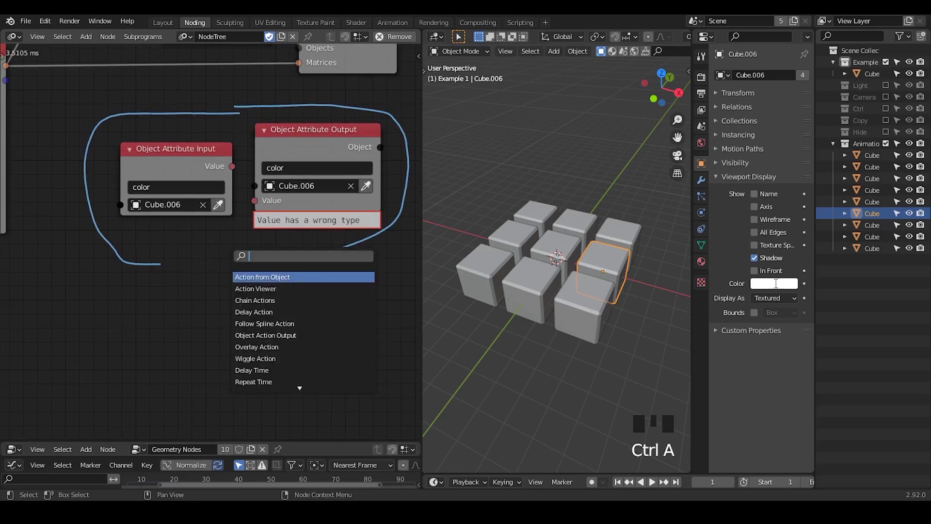
pyautogui.write('com')
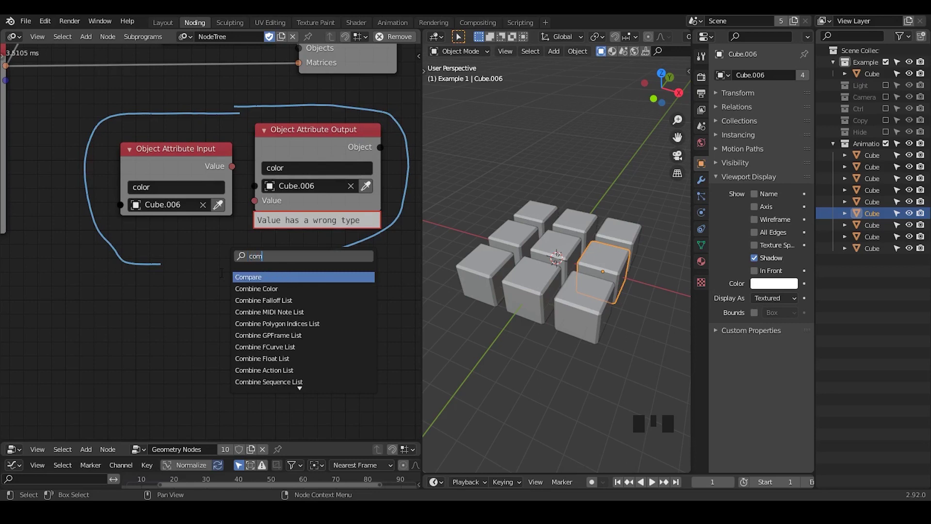
pyautogui.press('BackSpace')
pyautogui.write('lor')
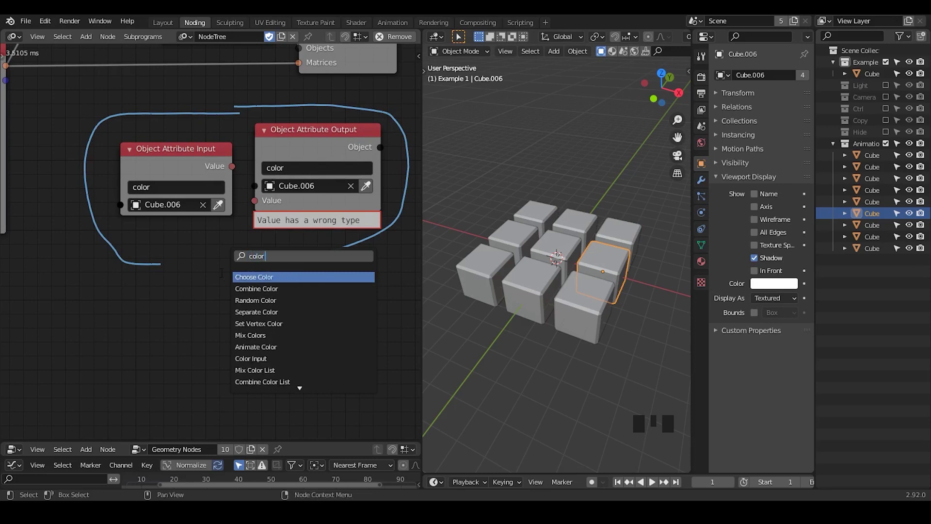
pyautogui.write(' inp')
pyautogui.press('Return')
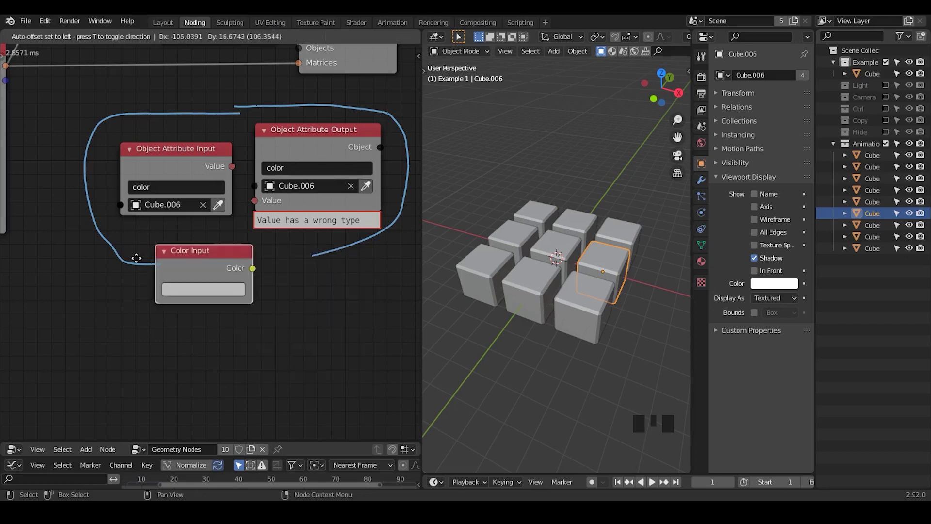
pyautogui.click(112, 264)
# Set the Color Input to full-brightness red and link its Color output to the Object Attribute Output's Value
pyautogui.click(183, 292)
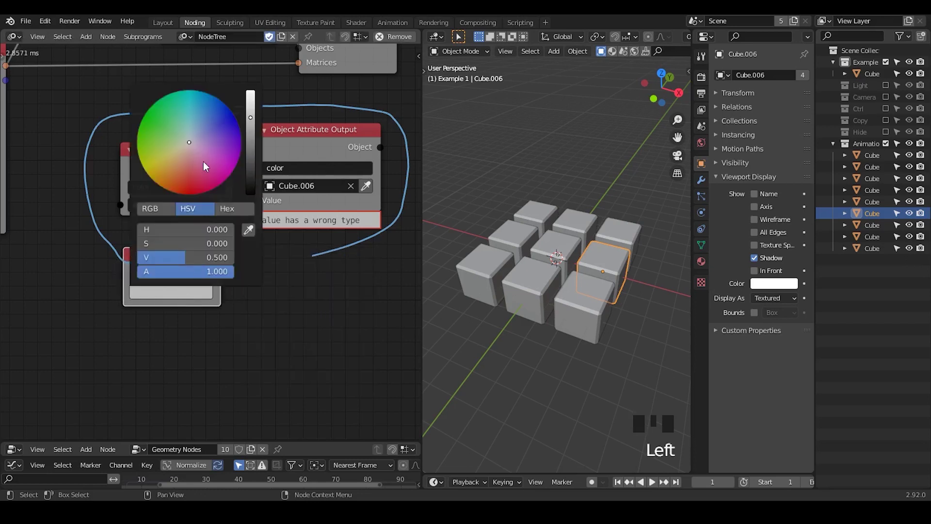
pyautogui.click(189, 193)
pyautogui.moveTo(250, 117); pyautogui.dragTo(251, 91)
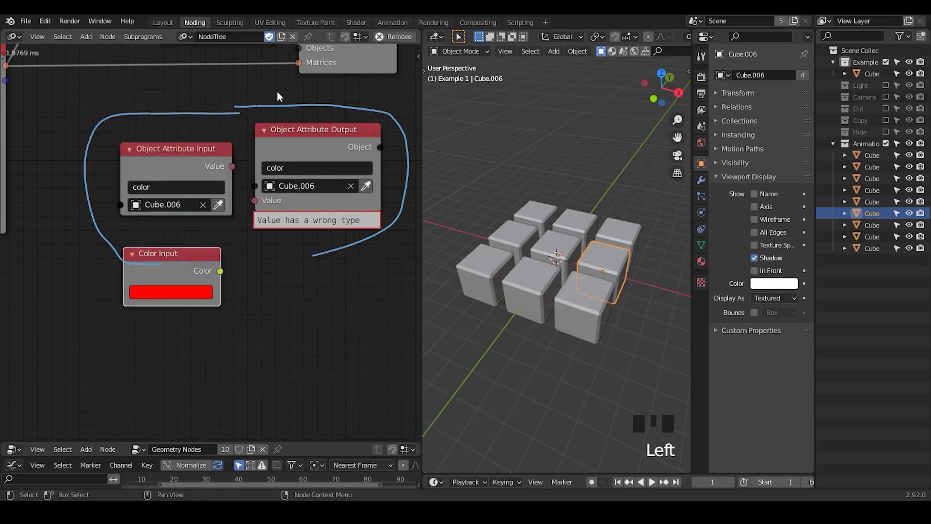
pyautogui.moveTo(220, 271); pyautogui.dragTo(256, 200)
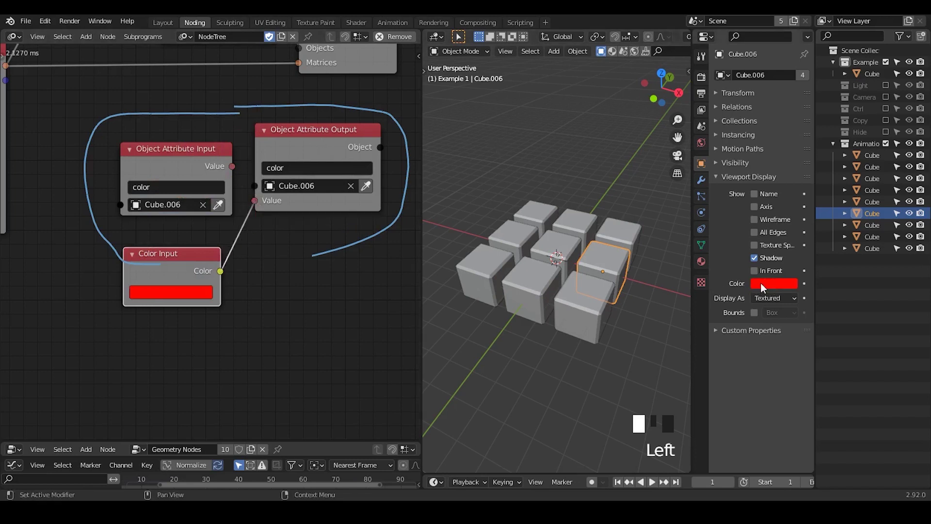
# Select several of the other cubes in turn to compare their viewport display colors
pyautogui.click(517, 284)
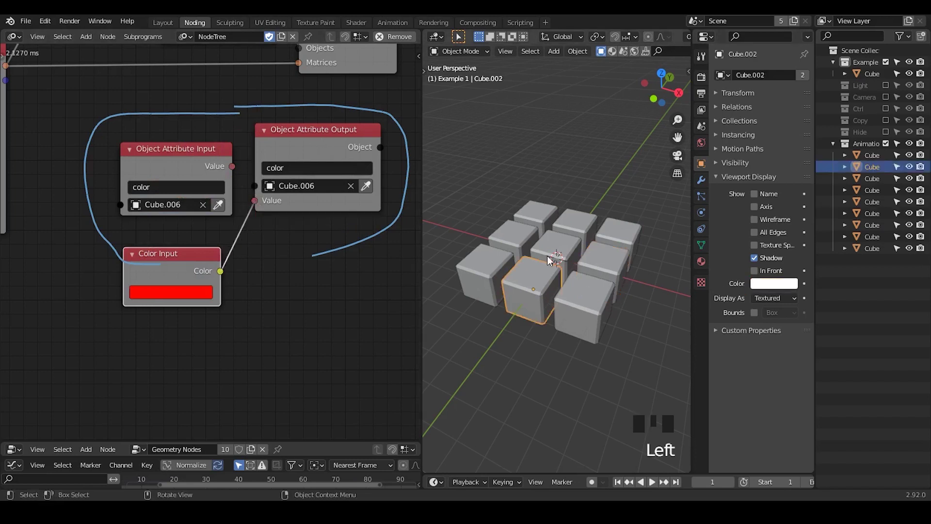
pyautogui.click(548, 253)
pyautogui.click(588, 298)
pyautogui.click(526, 288)
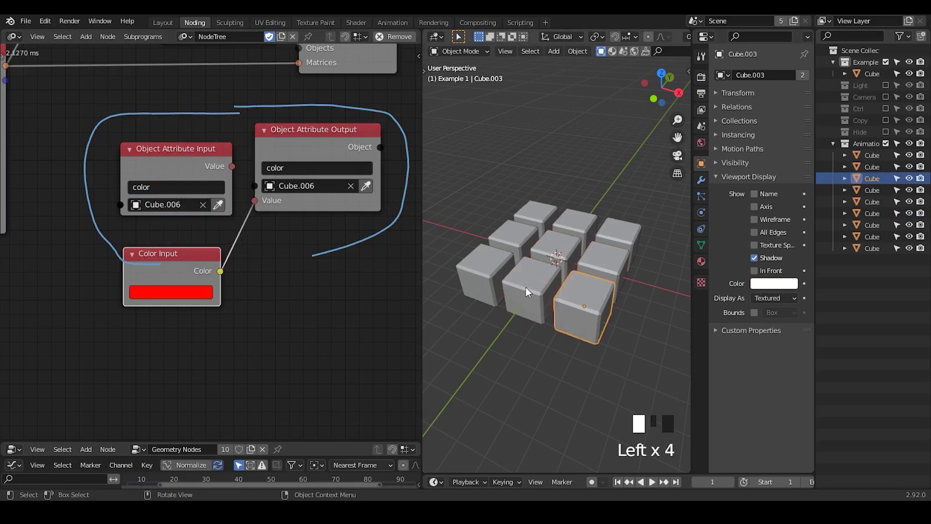
pyautogui.click(575, 290)
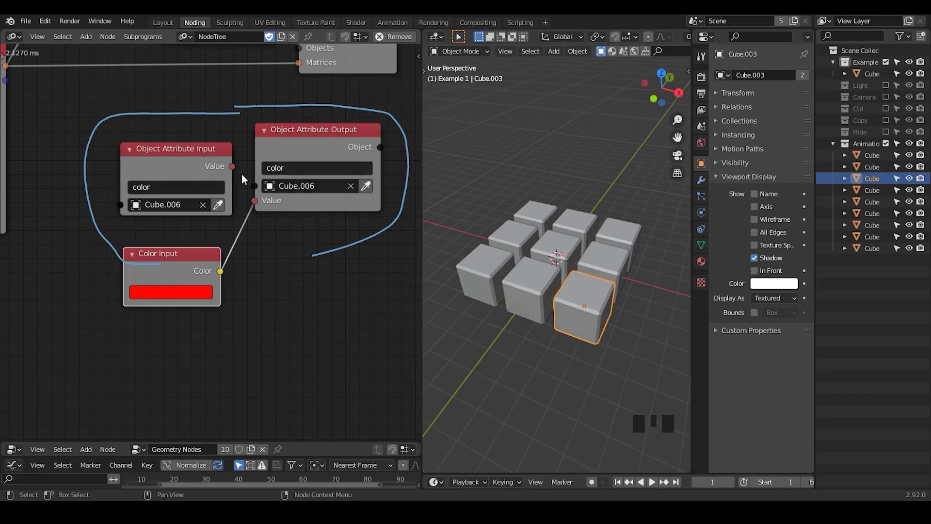
# Select the red-colored cube and add an Object Color Output node below the Object Attribute Output node
pyautogui.click(620, 269)
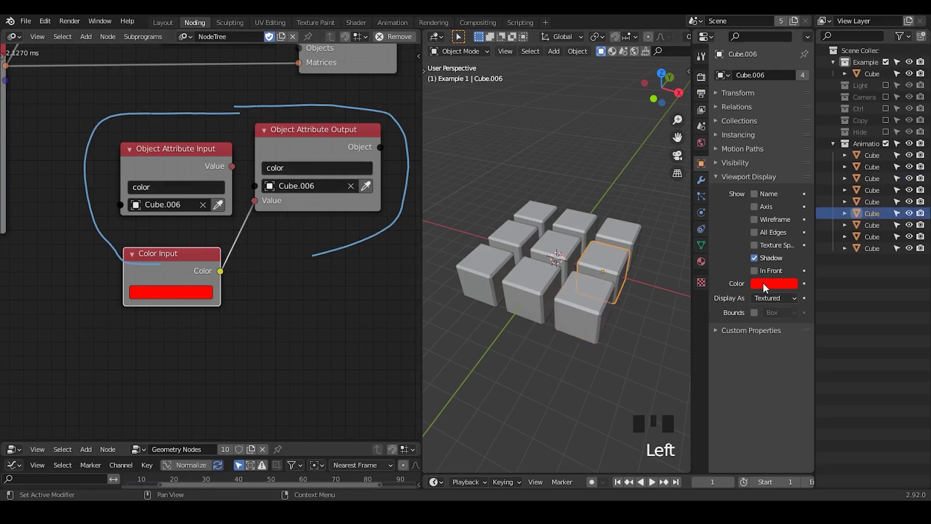
pyautogui.hotkey('ctrl', 'a')
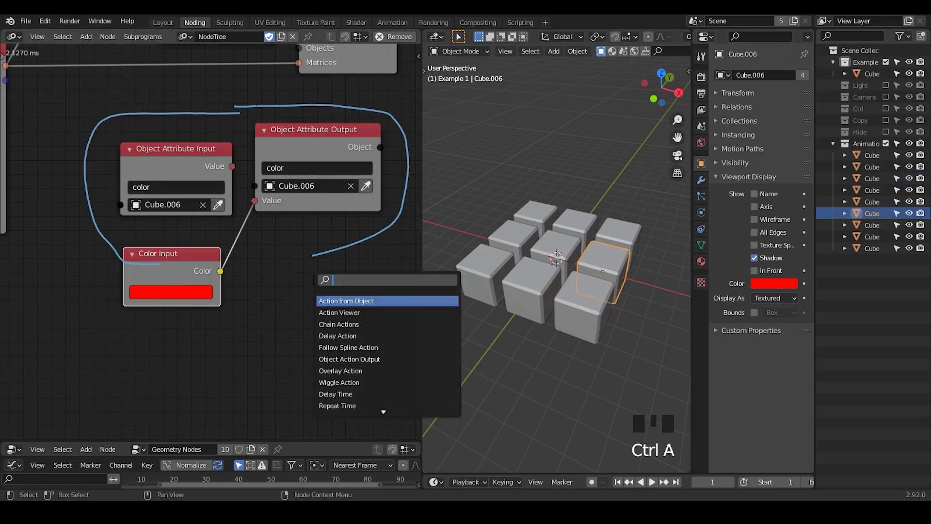
pyautogui.write('object color out')
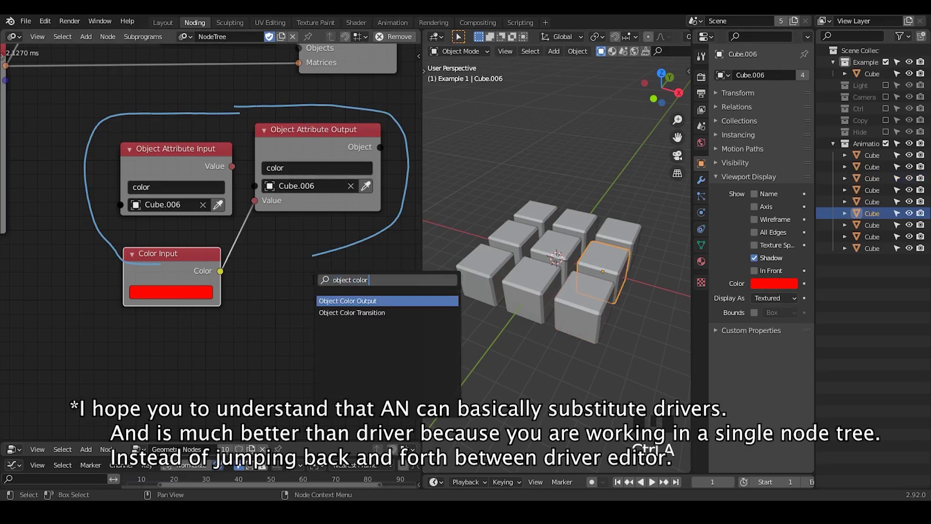
pyautogui.press('Return')
pyautogui.click(311, 239)
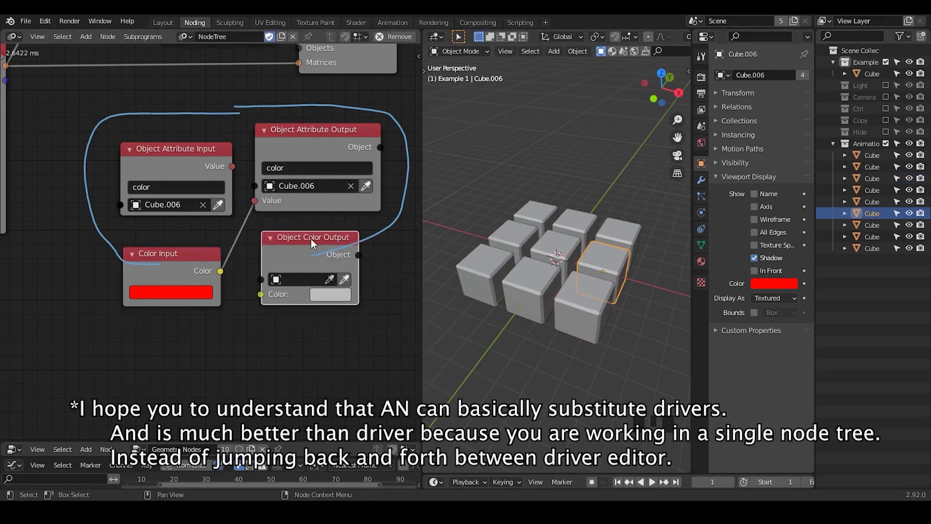
pyautogui.click(317, 248)
pyautogui.hotkey('ctrl', 'a')
pyautogui.write('o')
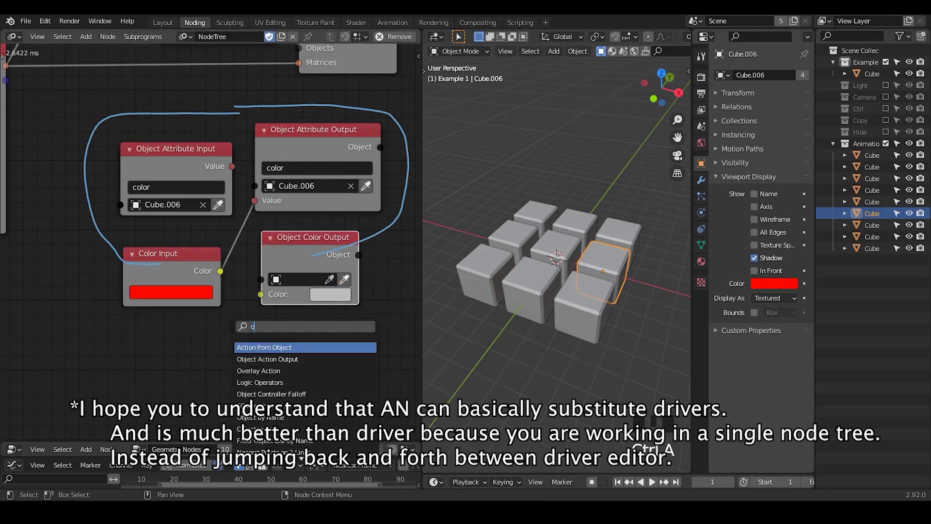
pyautogui.write('bject color in')
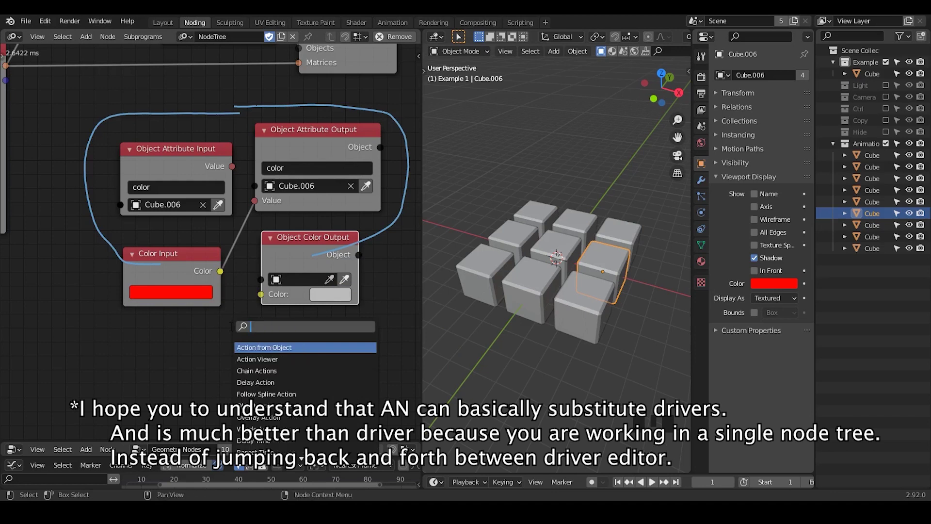
pyautogui.press('Escape')
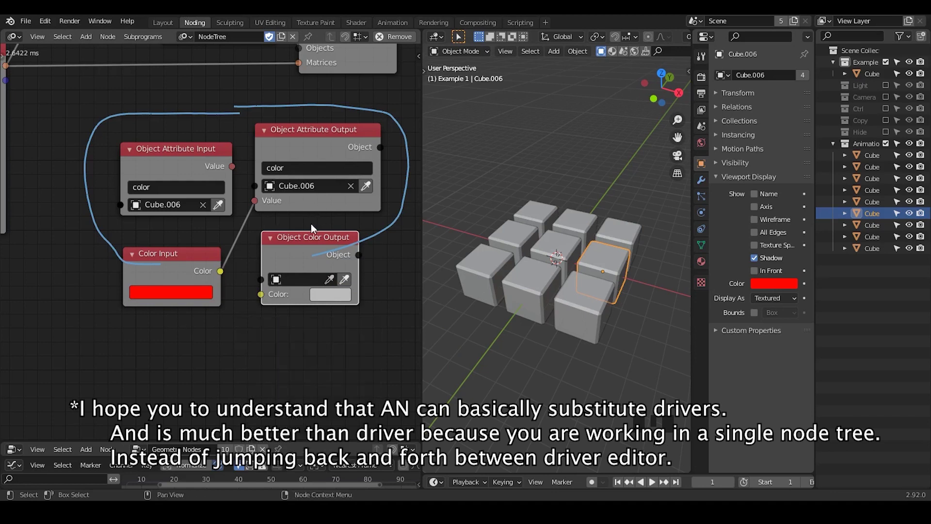
# Check the Visibility properties of the selected cube and collapse them again
pyautogui.moveTo(311, 223); pyautogui.dragTo(310, 252, button='middle')
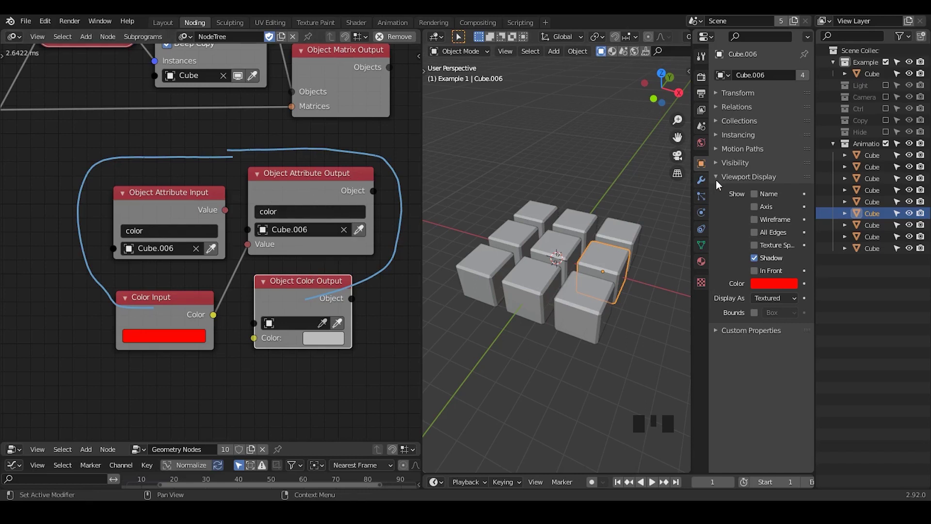
pyautogui.click(724, 162)
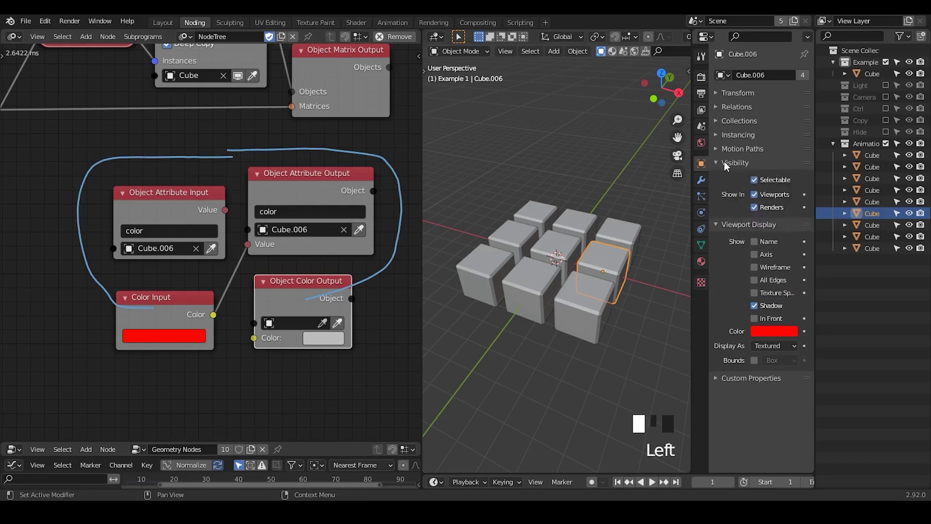
pyautogui.click(724, 161)
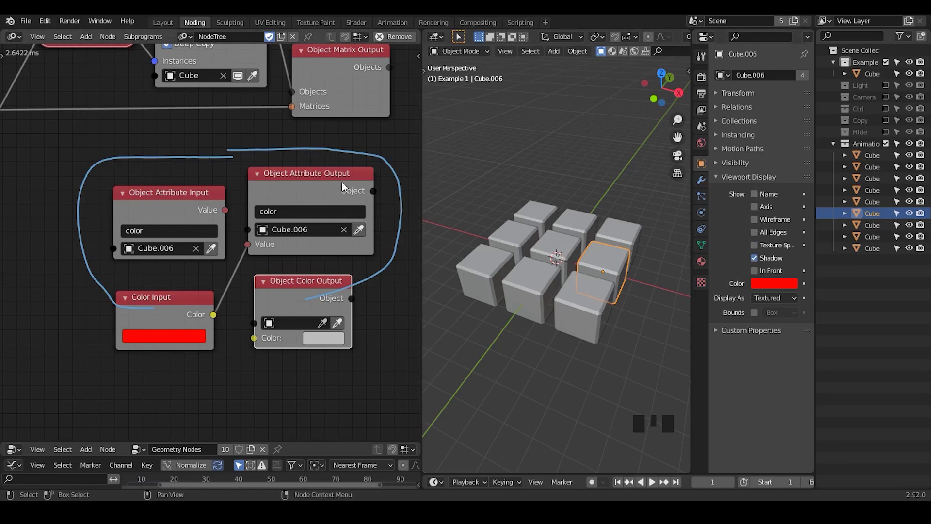
# Copy the data path of the cube's Name display option and paste it as the Object Attribute Output's attribute, show_name
pyautogui.rightClick(752, 196)
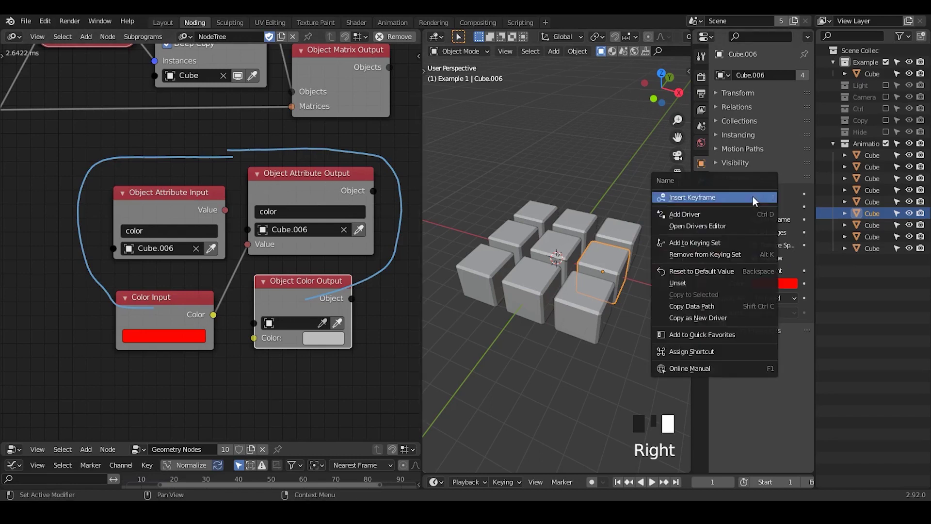
pyautogui.click(738, 305)
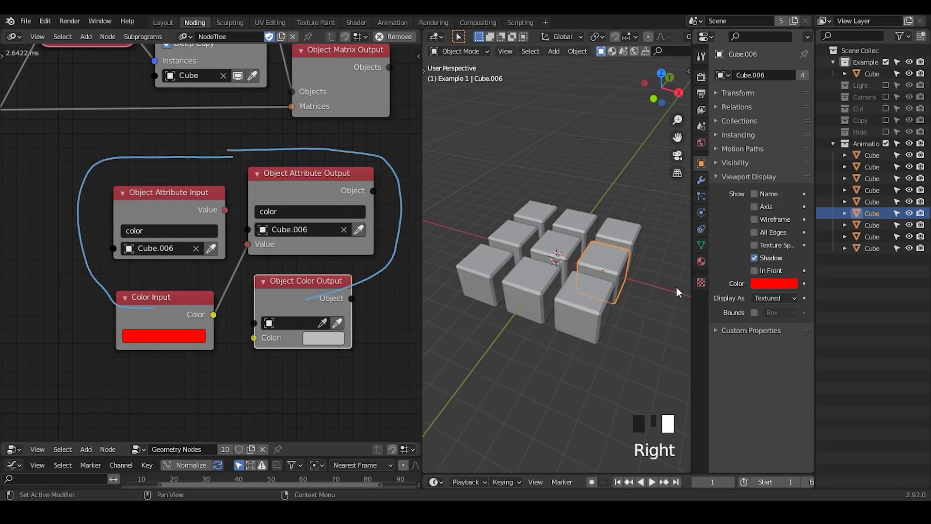
pyautogui.click(317, 211)
pyautogui.hotkey('ctrl', 'v')
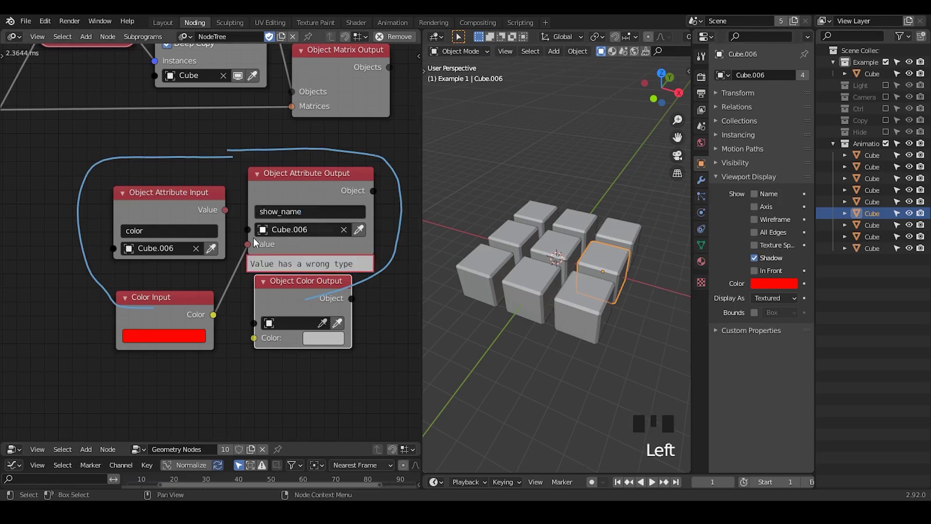
# Unlink the Object Attribute Output's Value and delete the Color Input and Object Color Output nodes
pyautogui.moveTo(248, 244); pyautogui.dragTo(227, 296)
pyautogui.click(178, 305)
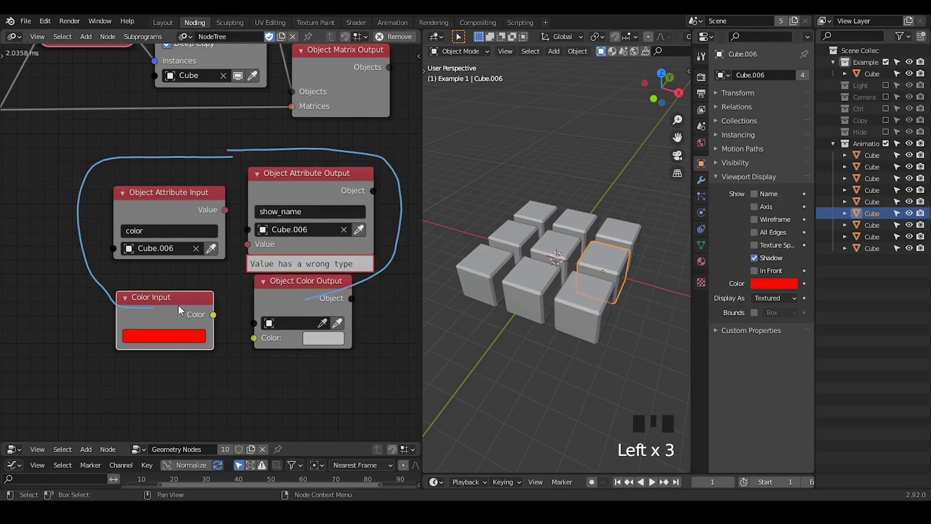
pyautogui.press('x')
pyautogui.click(307, 297)
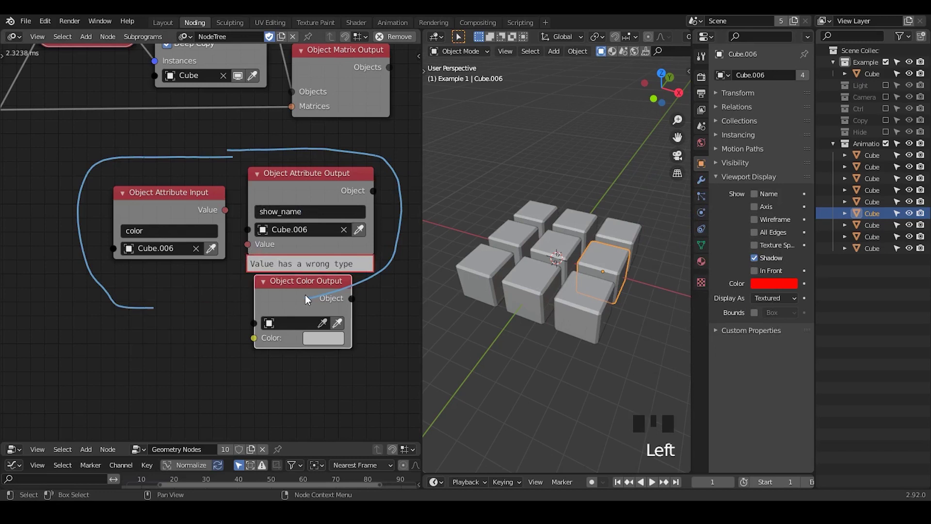
pyautogui.press('x')
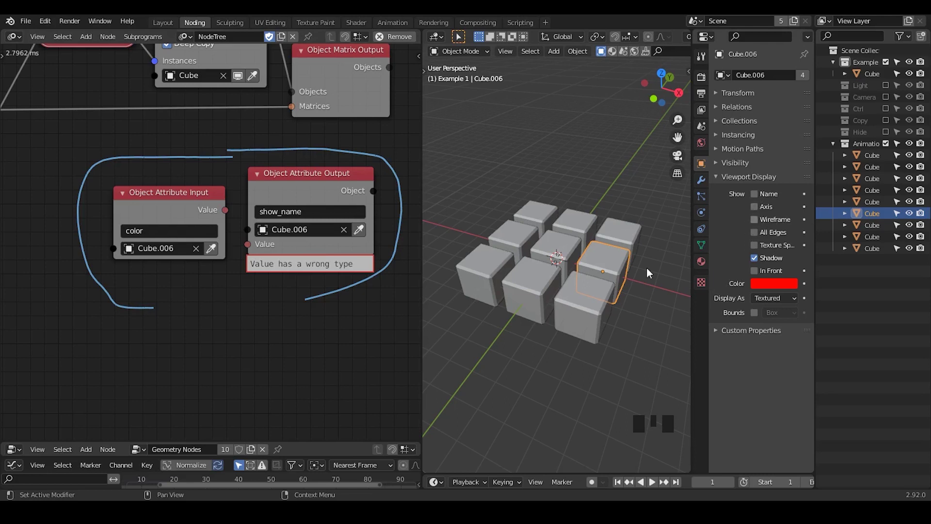
# Add a Boolean Input node below the Object Attribute Input and link it to the Object Attribute Output's Value
pyautogui.hotkey('ctrl', 'a')
pyautogui.write('bool')
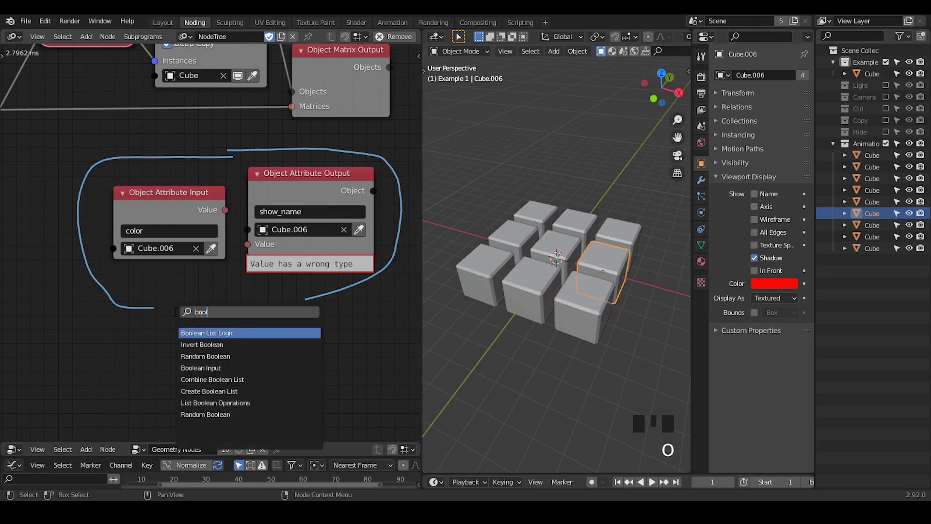
pyautogui.write('ean in')
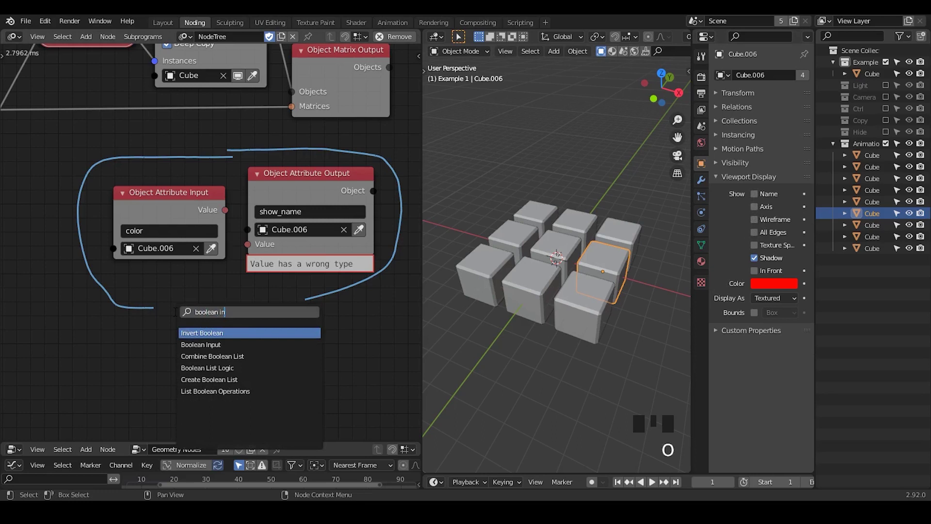
pyautogui.press('Down')
pyautogui.press('Return')
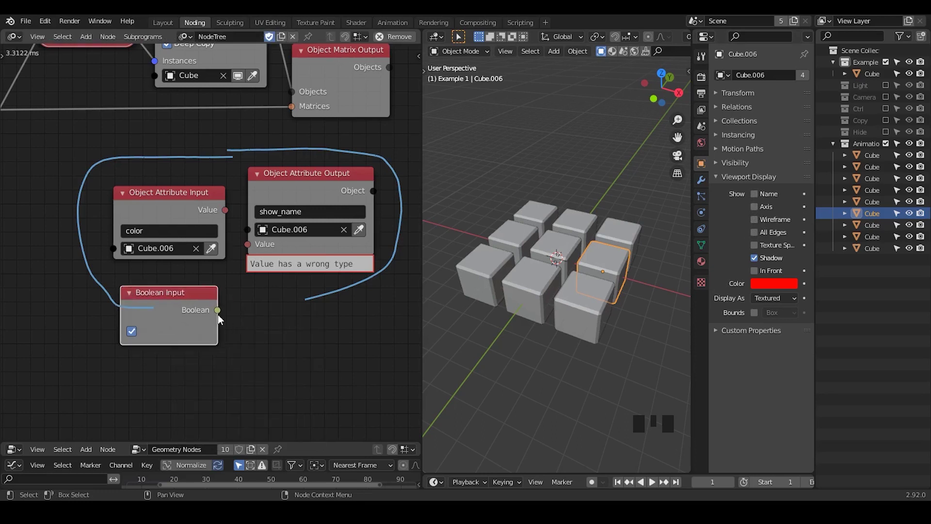
pyautogui.moveTo(217, 315); pyautogui.dragTo(248, 244)
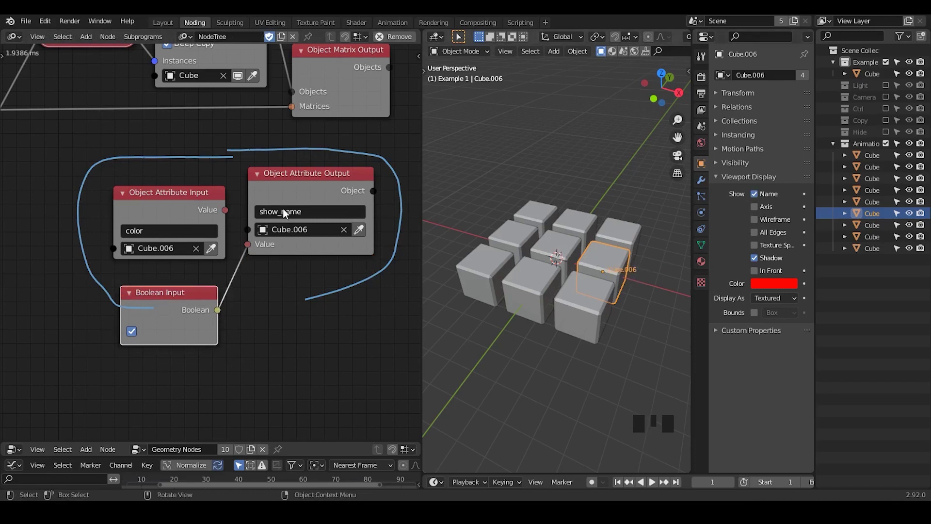
# Move the Object Attribute Output beside the Object Matrix Output and link the Objects output into it, then select a back-row cube
pyautogui.moveTo(284, 212); pyautogui.dragTo(196, 283, button='middle')
pyautogui.moveTo(202, 248); pyautogui.dragTo(383, 116)
pyautogui.moveTo(301, 138); pyautogui.dragTo(348, 193)
pyautogui.click(558, 215)
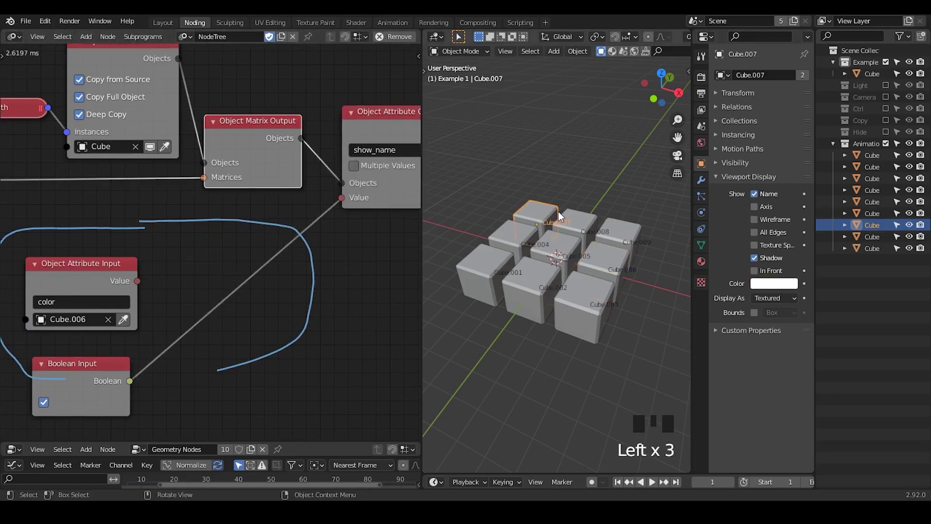
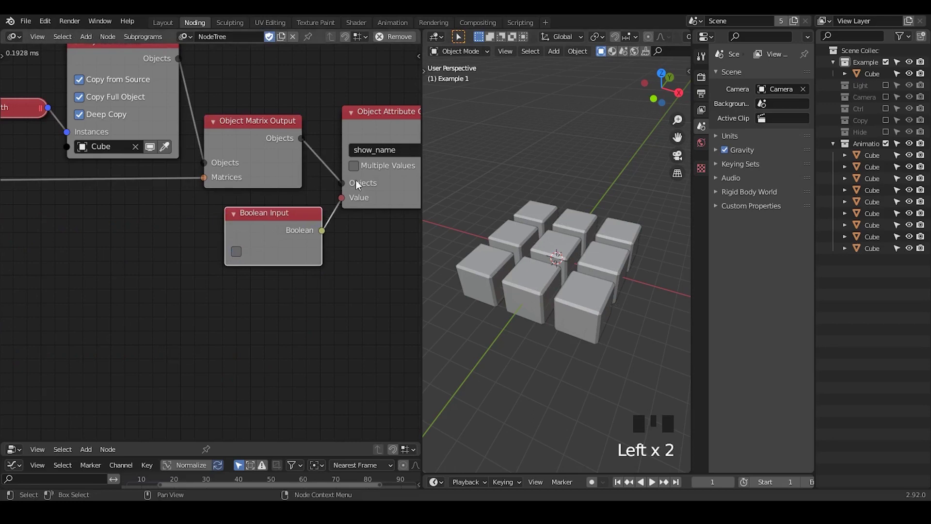
# Erase the leftover annotation stroke below the Get Length node and expand that node
pyautogui.moveTo(103, 301); pyautogui.dragTo(253, 338, button='middle')
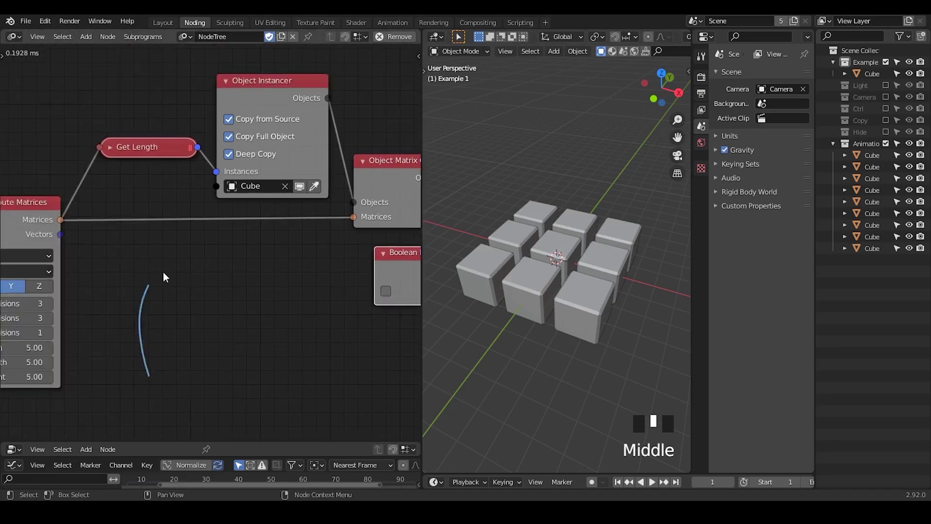
pyautogui.rightClick(157, 301)
pyautogui.keyDown('ctrl'); pyautogui.moveTo(208, 303); pyautogui.dragTo(151, 199, button='middle'); pyautogui.keyUp('ctrl')
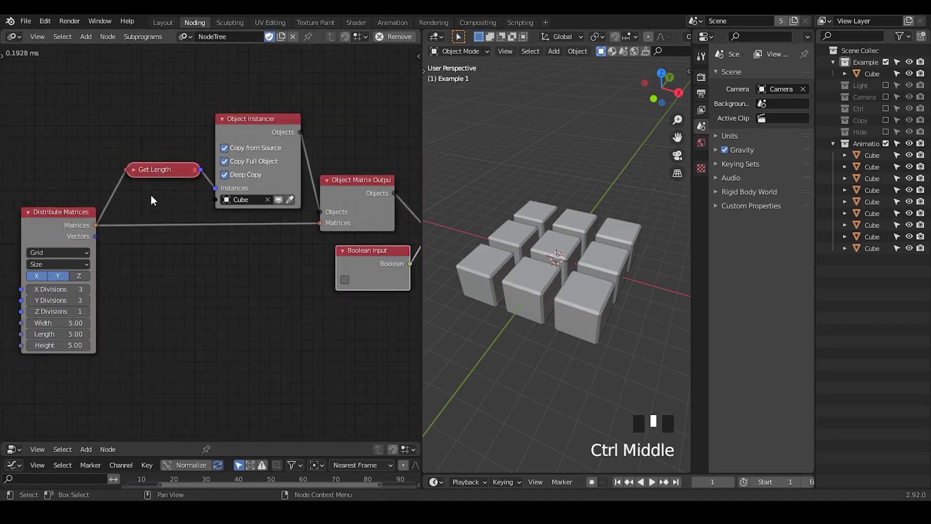
pyautogui.click(135, 170)
pyautogui.click(134, 170)
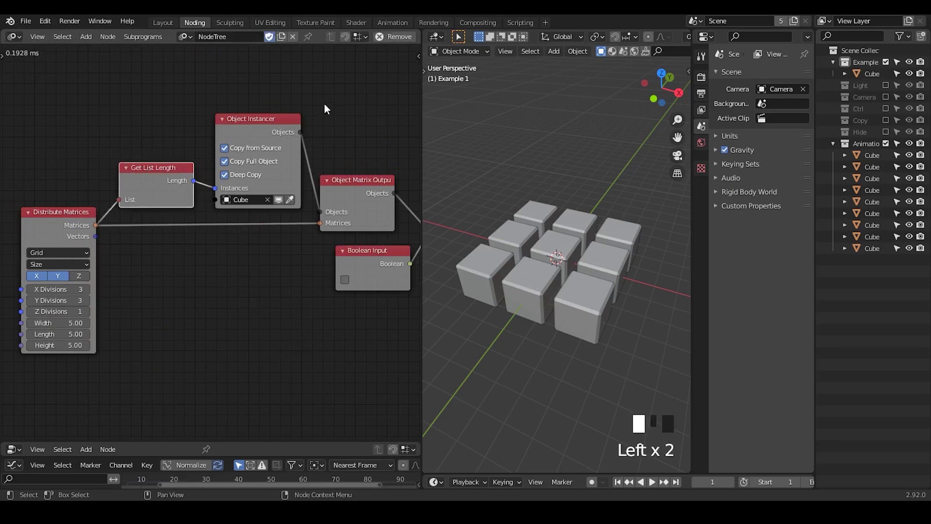
# Move the Boolean Input node farther below the Object Matrix Output node
pyautogui.moveTo(374, 266); pyautogui.dragTo(374, 352)
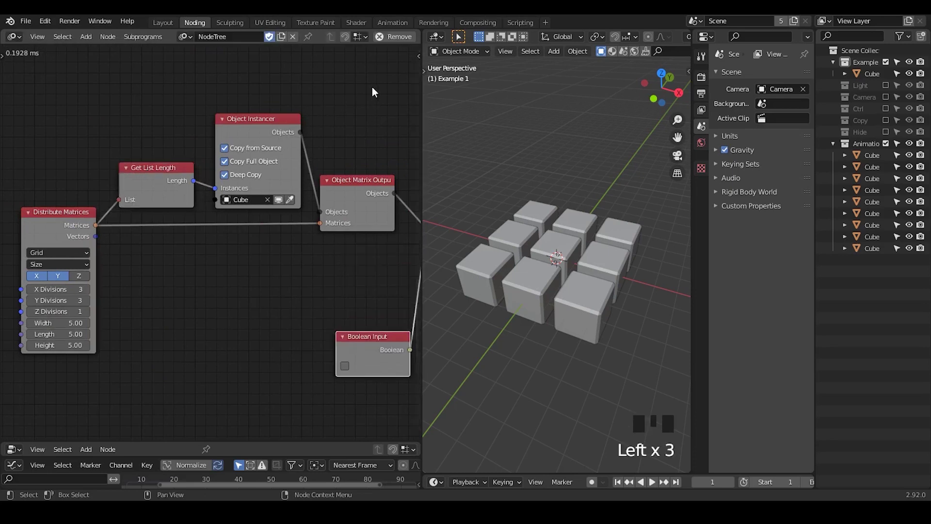
pyautogui.moveTo(372, 86); pyautogui.dragTo(48, 287)
pyautogui.click(74, 132)
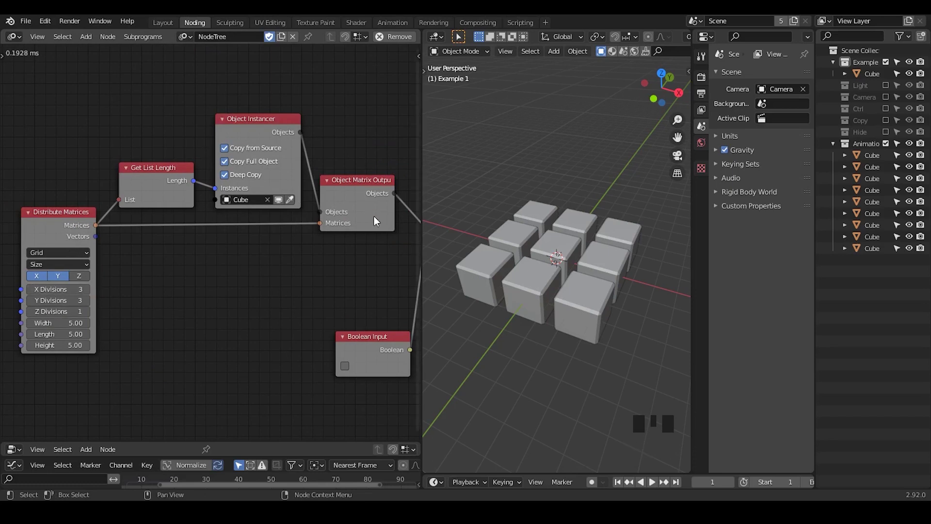
# Try 4 X Divisions and 4 Y Divisions on the Distribute Matrices node and return both to 3
pyautogui.click(86, 289)
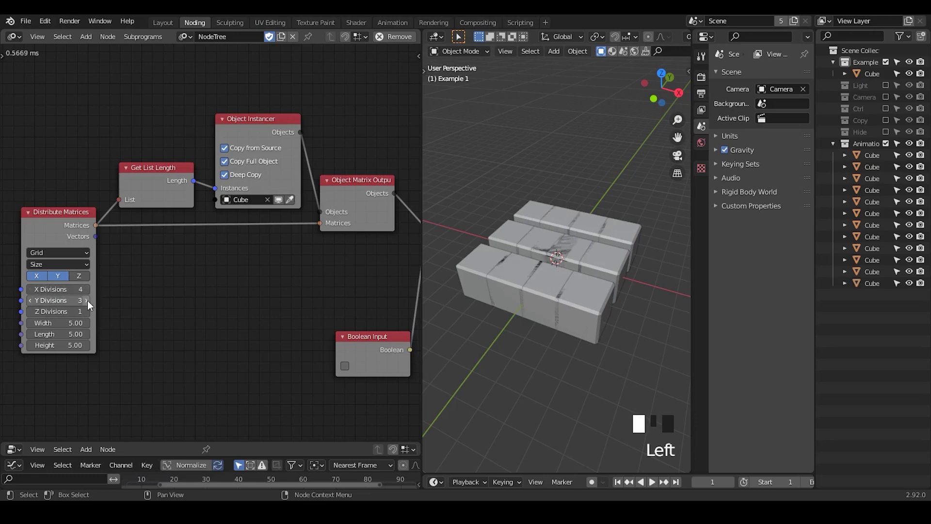
pyautogui.click(87, 301)
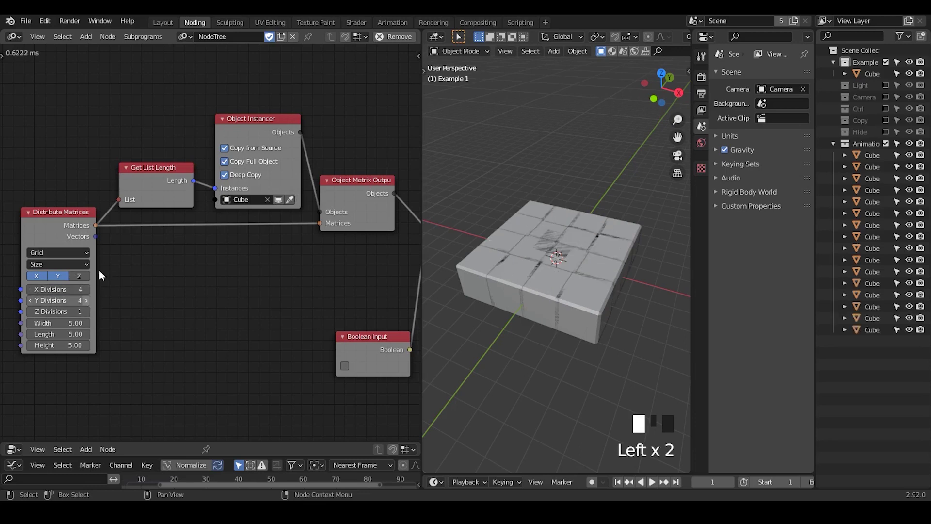
pyautogui.click(30, 289)
pyautogui.click(30, 300)
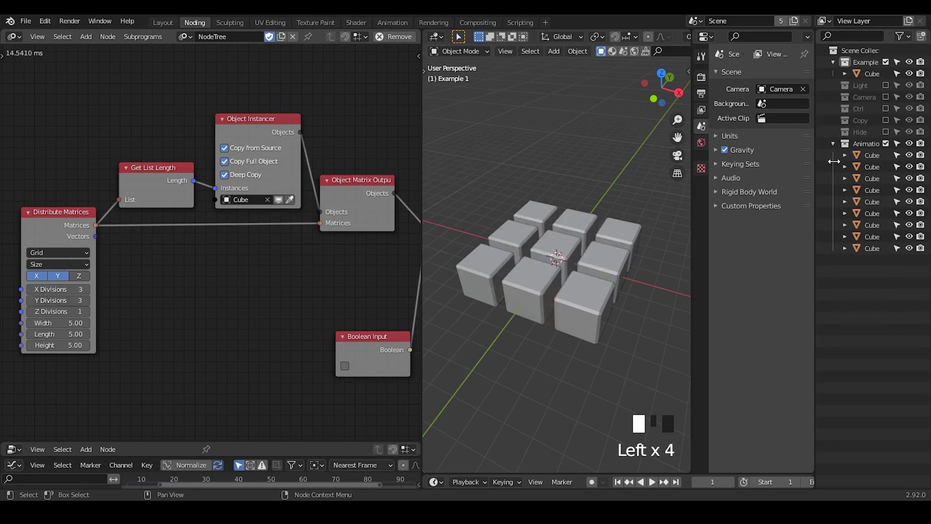
# Select several instanced cubes in turn from the outliner and examine the central cube's Transform properties
pyautogui.click(865, 155)
pyautogui.click(868, 167)
pyautogui.click(871, 179)
pyautogui.click(872, 179)
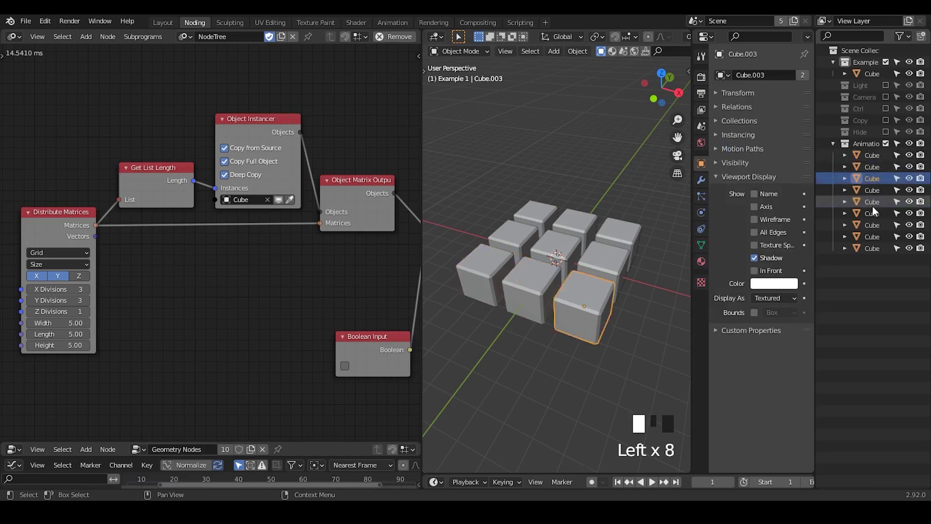
pyautogui.click(872, 202)
pyautogui.click(724, 93)
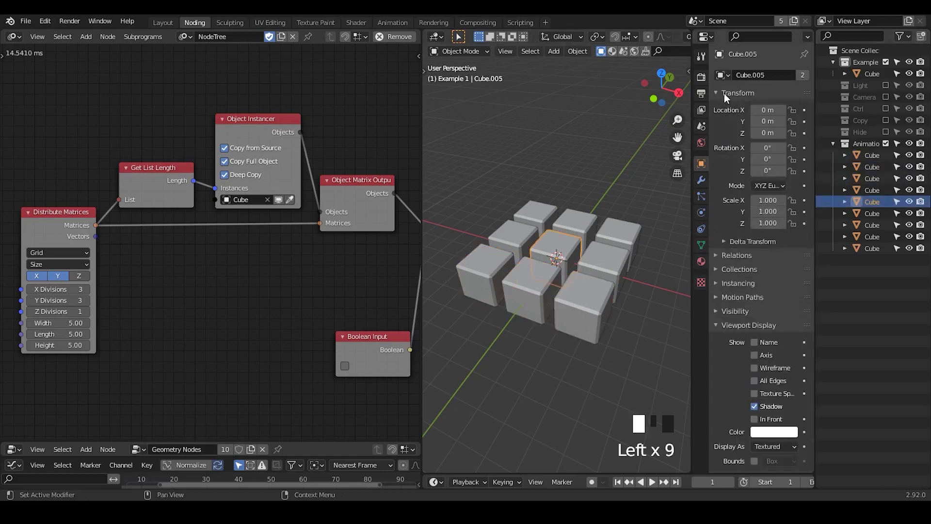
pyautogui.click(724, 93)
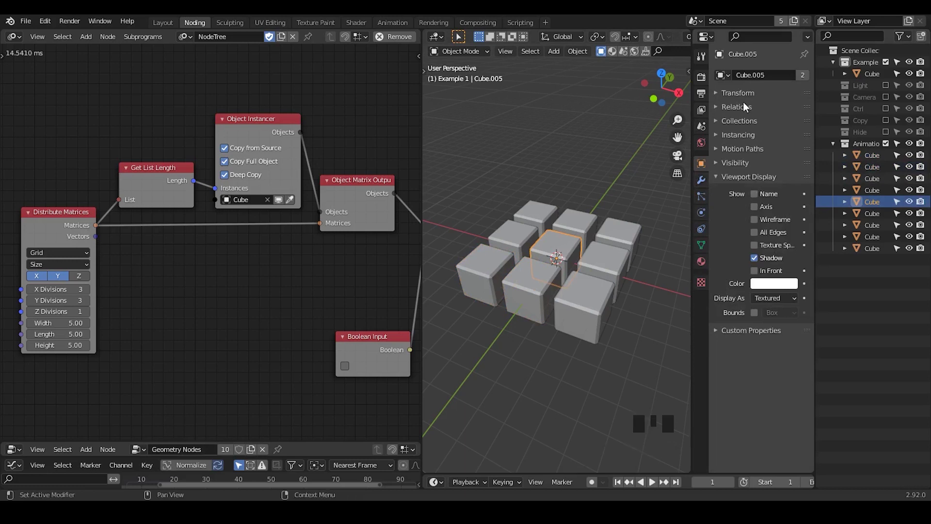
pyautogui.click(872, 179)
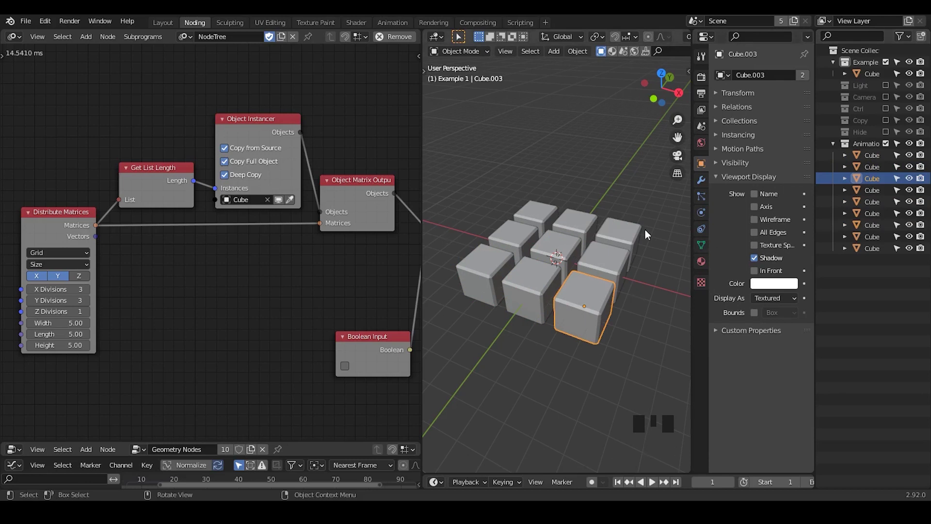
pyautogui.moveTo(328, 279); pyautogui.dragTo(265, 255, button='middle')
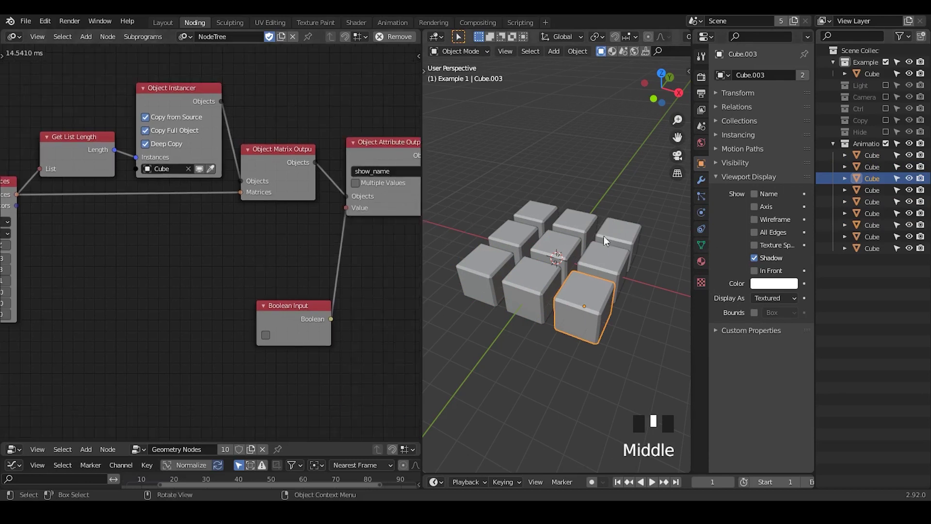
# Select the source cube and raise it along global Z above the grid of instanced cubes
pyautogui.click(582, 225)
pyautogui.click(583, 227)
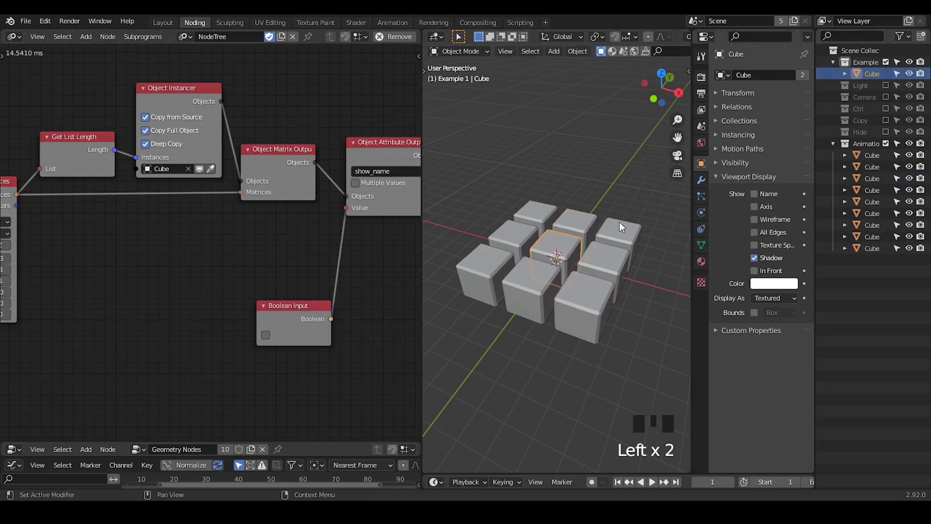
pyautogui.press('g')
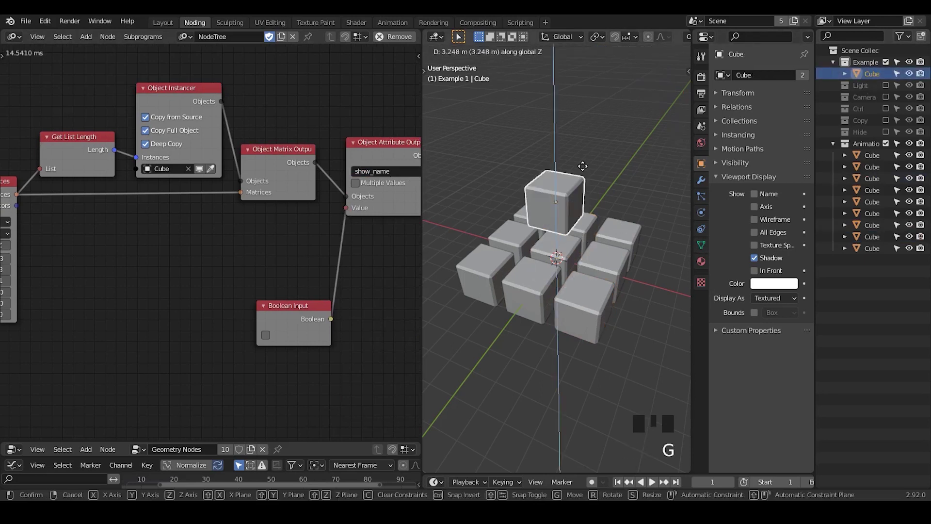
pyautogui.click(582, 155)
# Show the source cube's modifiers, widen the Properties editor, and examine the Bevel modifier's settings
pyautogui.click(701, 180)
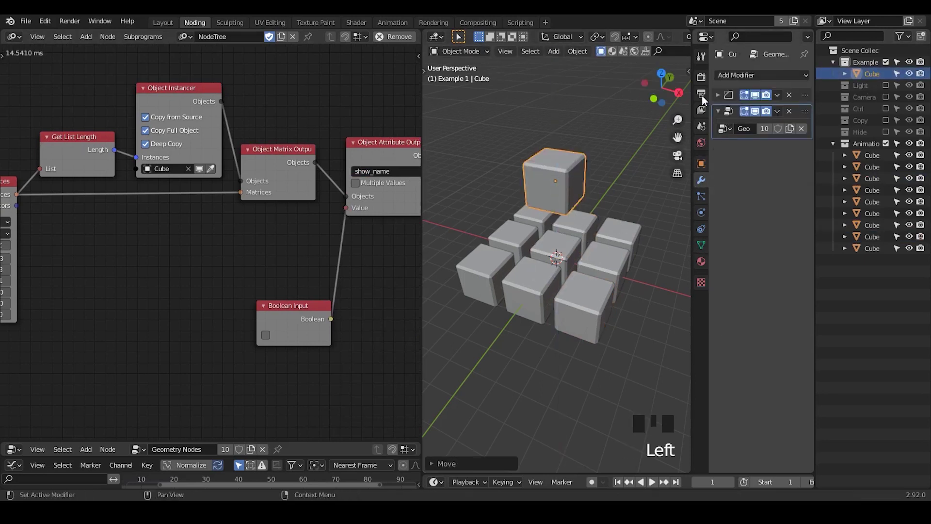
pyautogui.moveTo(691, 93); pyautogui.dragTo(654, 97)
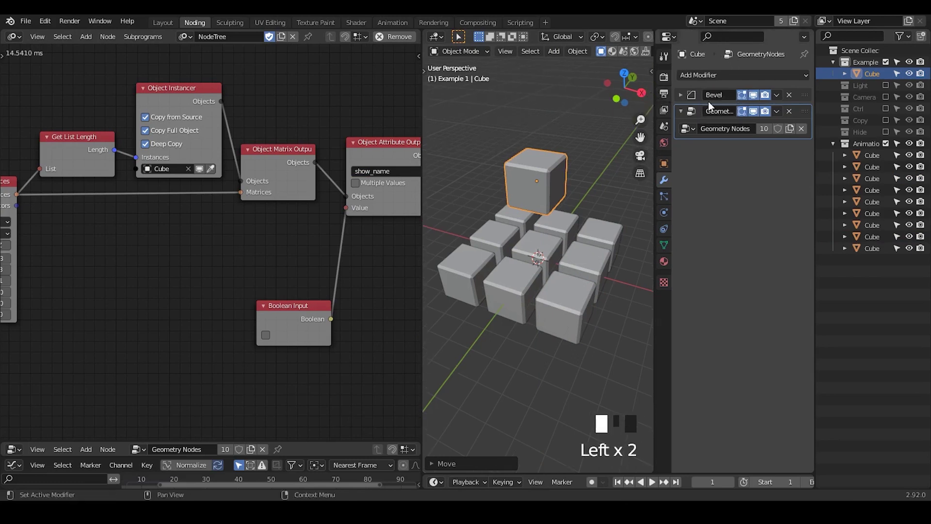
pyautogui.click(682, 111)
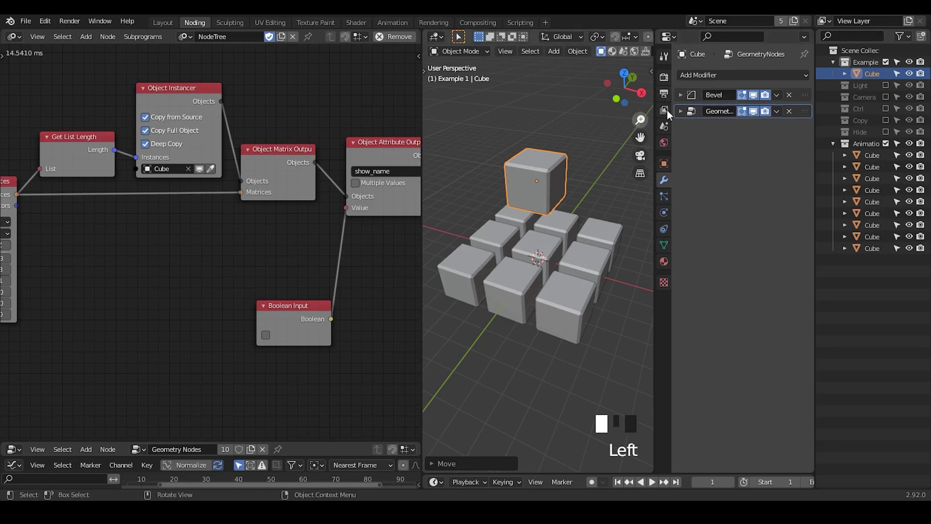
pyautogui.click(682, 95)
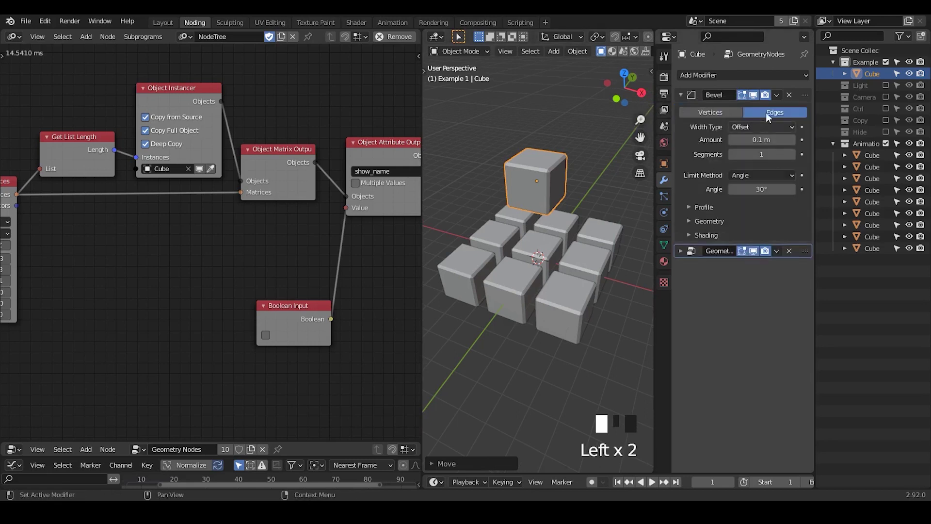
pyautogui.click(681, 95)
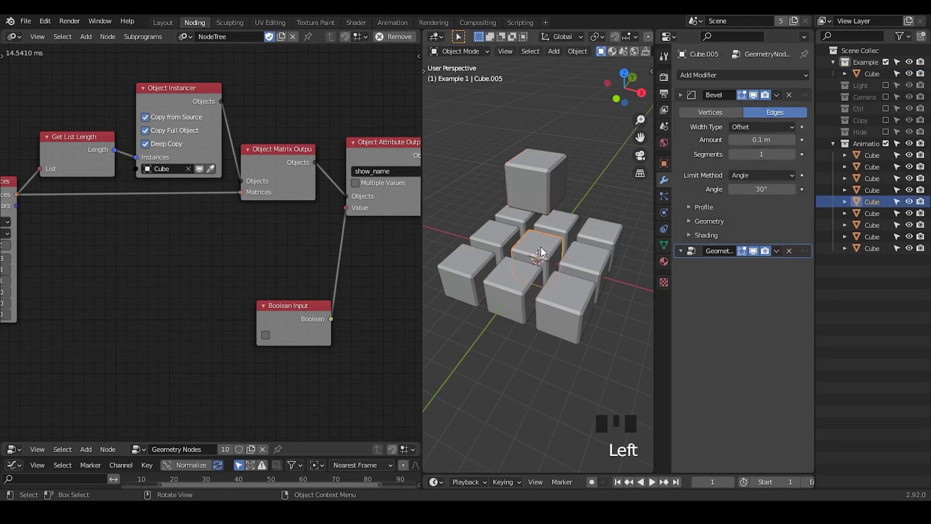
# Select the instanced cubes one after another and examine the modifiers each one carries
pyautogui.click(682, 95)
pyautogui.click(489, 235)
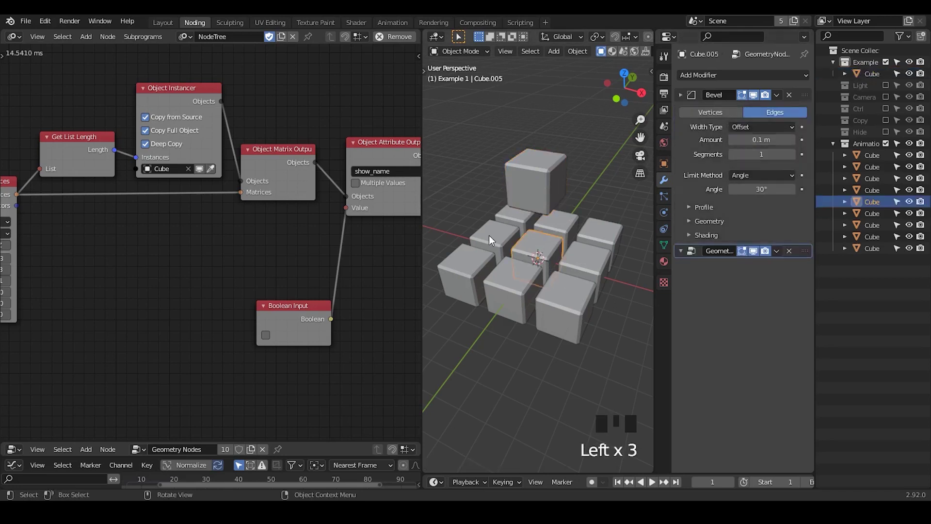
pyautogui.click(489, 234)
pyautogui.click(478, 259)
pyautogui.click(511, 278)
pyautogui.click(511, 278)
pyautogui.click(575, 282)
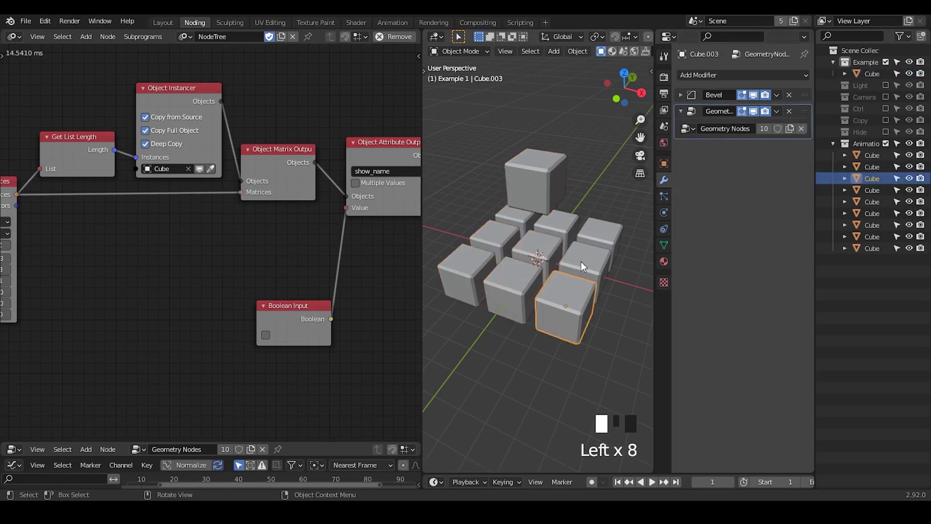
pyautogui.click(581, 261)
pyautogui.click(581, 261)
pyautogui.click(549, 238)
pyautogui.click(524, 272)
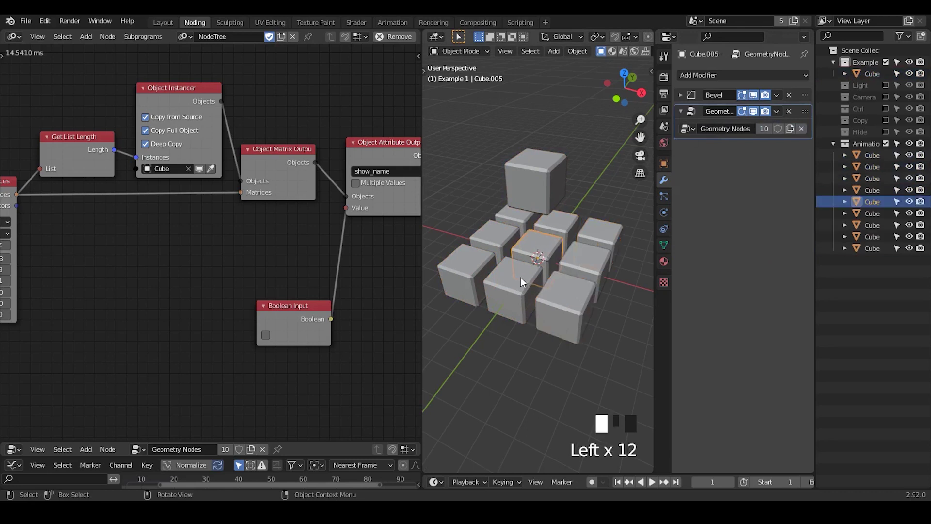
pyautogui.click(520, 277)
pyautogui.click(491, 243)
pyautogui.click(516, 220)
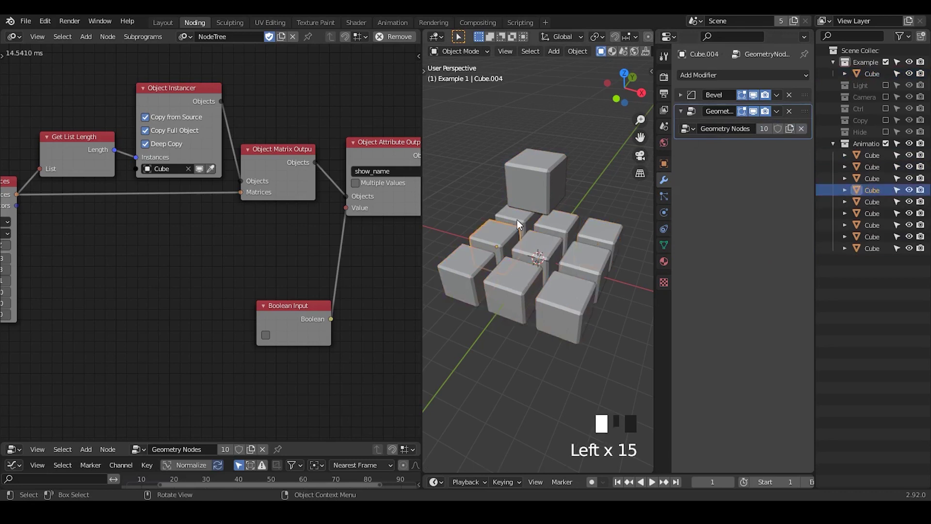
pyautogui.click(500, 237)
pyautogui.click(526, 246)
pyautogui.click(601, 233)
pyautogui.click(587, 266)
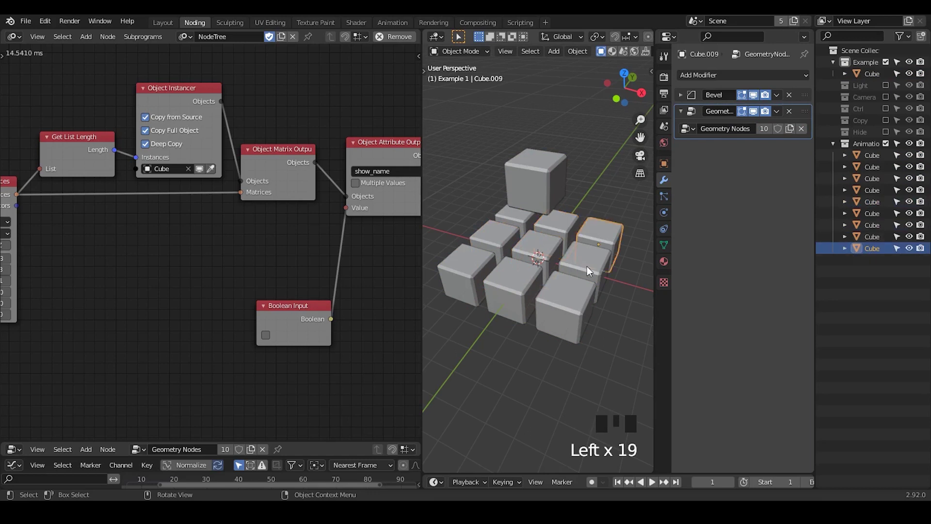
pyautogui.click(589, 264)
pyautogui.click(565, 313)
# Move the Boolean Input node up beneath the Object Matrix Output node and search the nodes for "bevel"
pyautogui.moveTo(300, 306); pyautogui.dragTo(285, 246)
pyautogui.moveTo(310, 254)
pyautogui.mouseDown(button='middle')
pyautogui.moveTo(319, 257)
pyautogui.moveTo(316, 245)
pyautogui.mouseUp(button='middle')
pyautogui.hotkey('ctrl', 'a')
pyautogui.write('bevel')
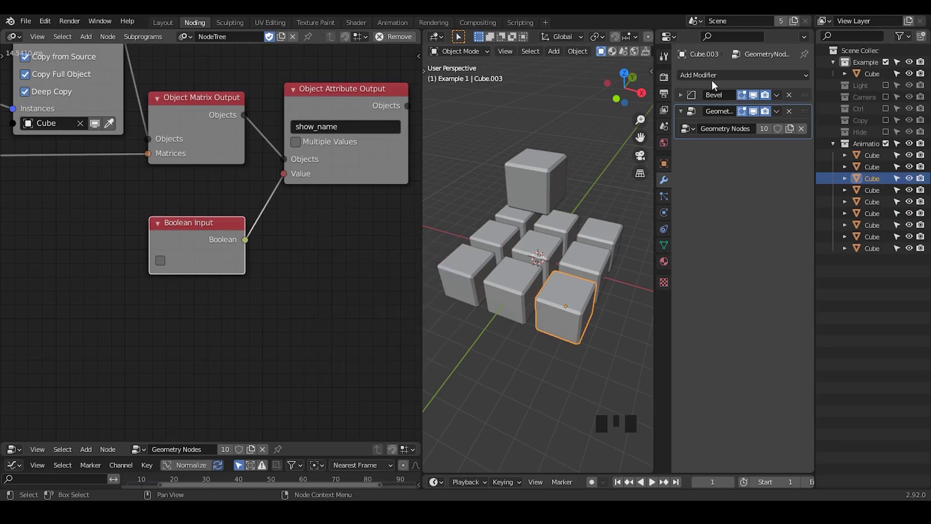
# Copy the data path of the Bevel modifier's Amount and paste modifiers["Bevel"].width as the Object Attribute Output node's attribute
pyautogui.click(681, 95)
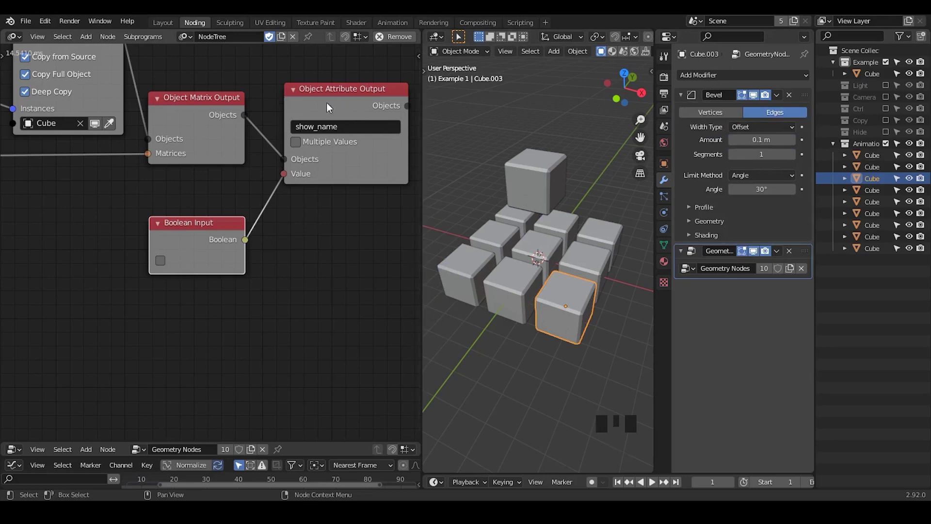
pyautogui.rightClick(743, 139)
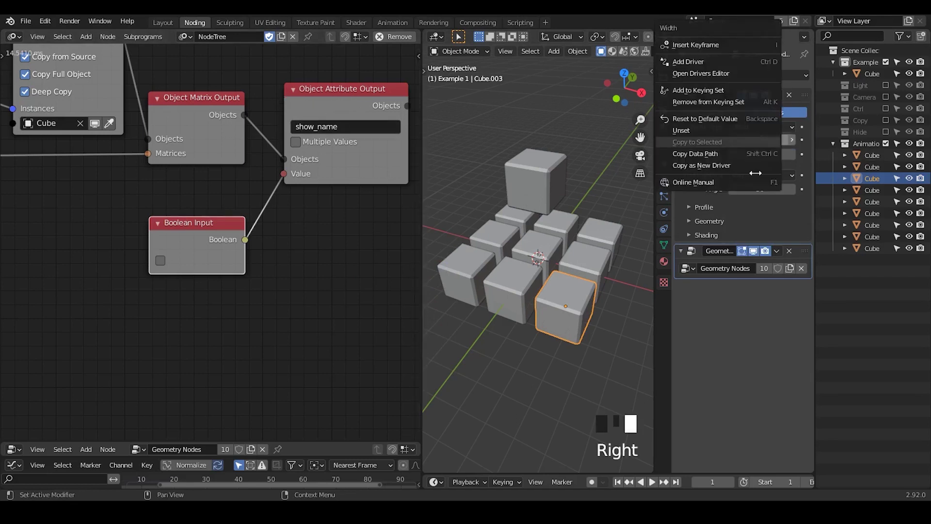
pyautogui.click(736, 154)
pyautogui.click(345, 126)
pyautogui.hotkey('ctrl', 'v')
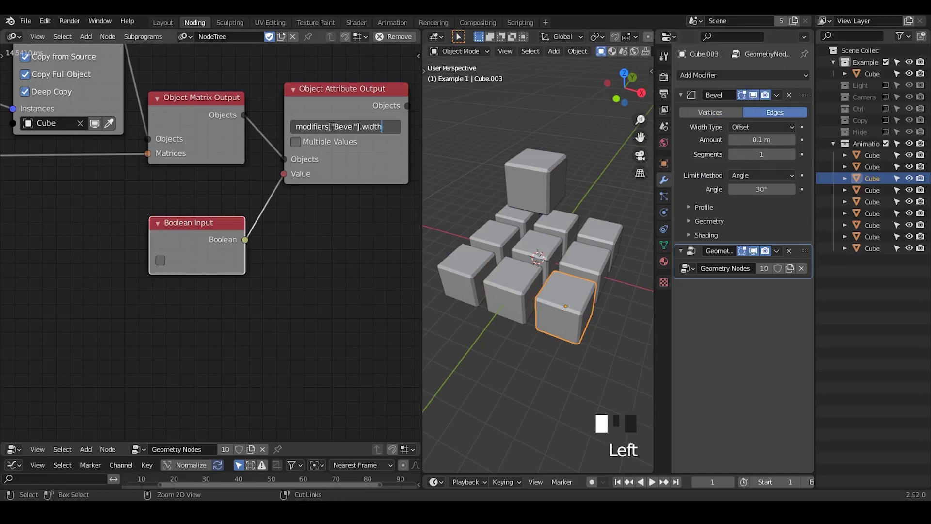
pyautogui.click(310, 159)
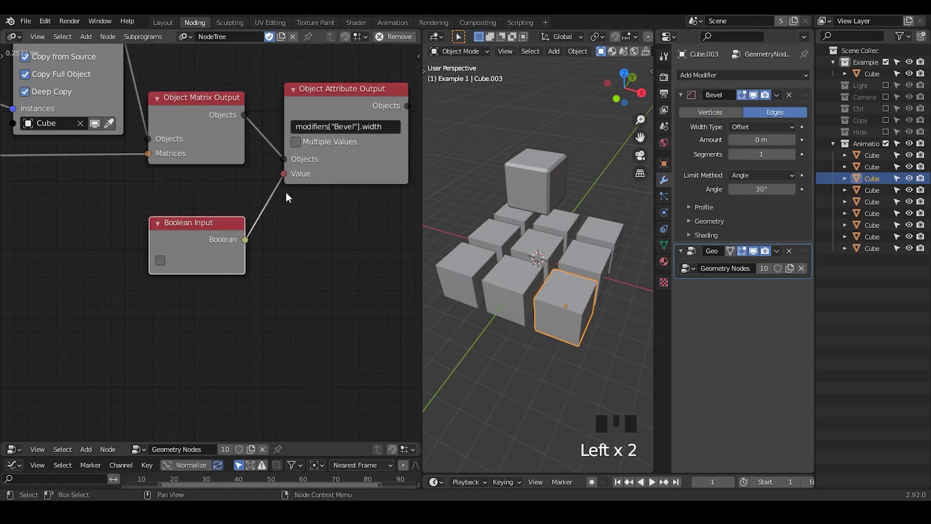
# Replace the Boolean Input node with a Float Input node linked to the Value socket of Object Attribute Output
pyautogui.click(189, 232)
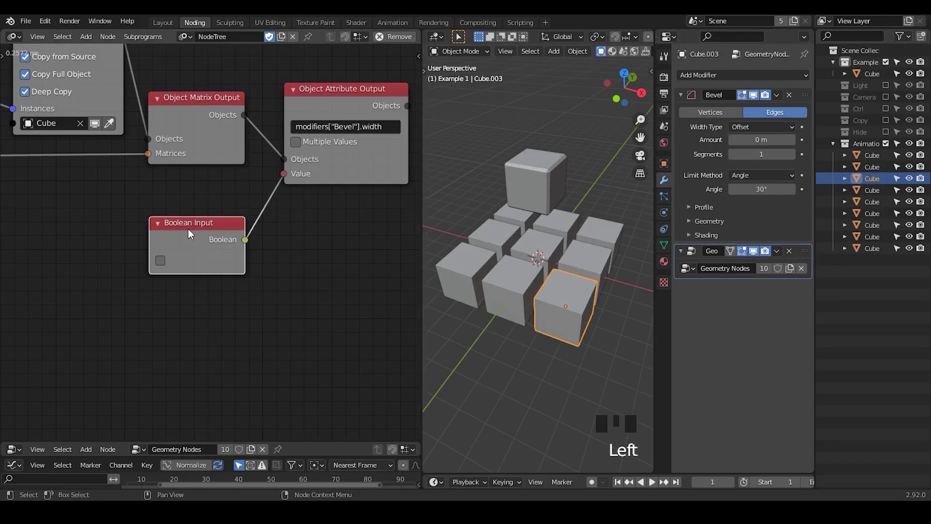
pyautogui.press('x')
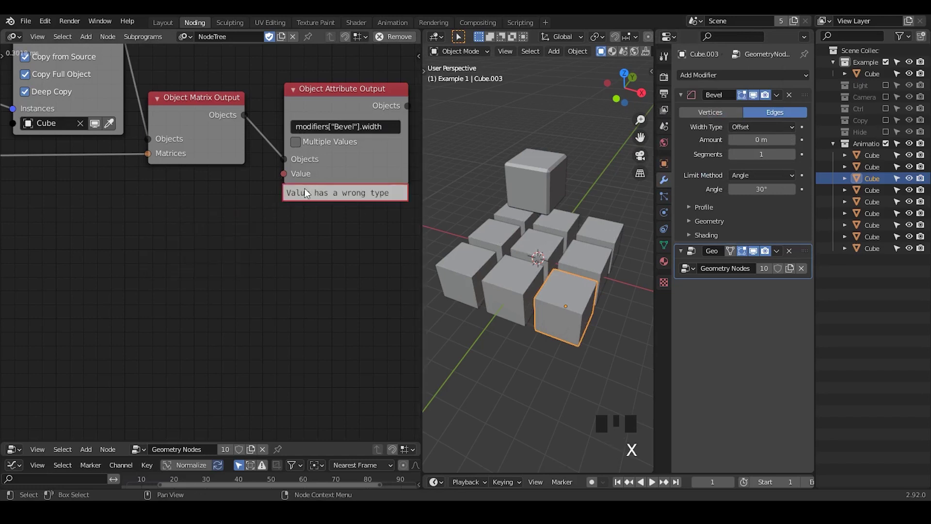
pyautogui.hotkey('ctrl', 'a')
pyautogui.write('float in')
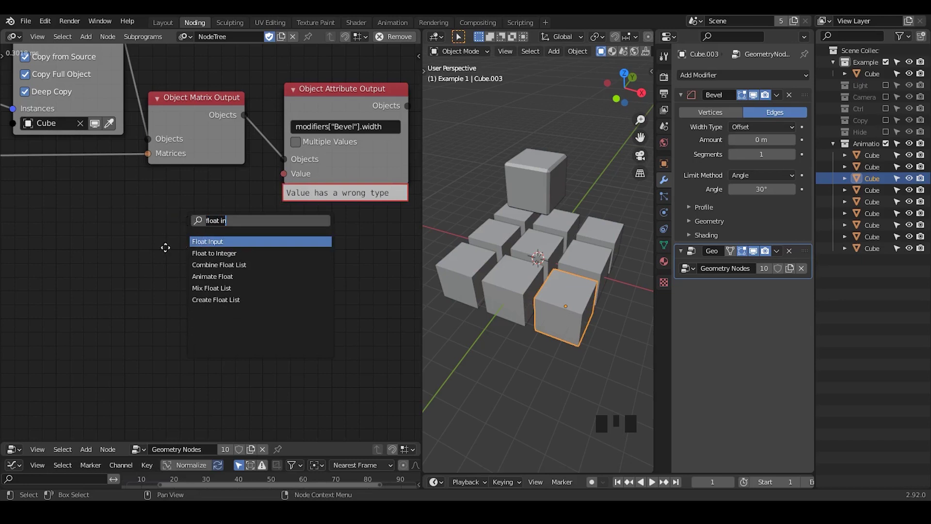
pyautogui.press('Return')
pyautogui.click(177, 223)
pyautogui.moveTo(216, 222); pyautogui.dragTo(285, 175)
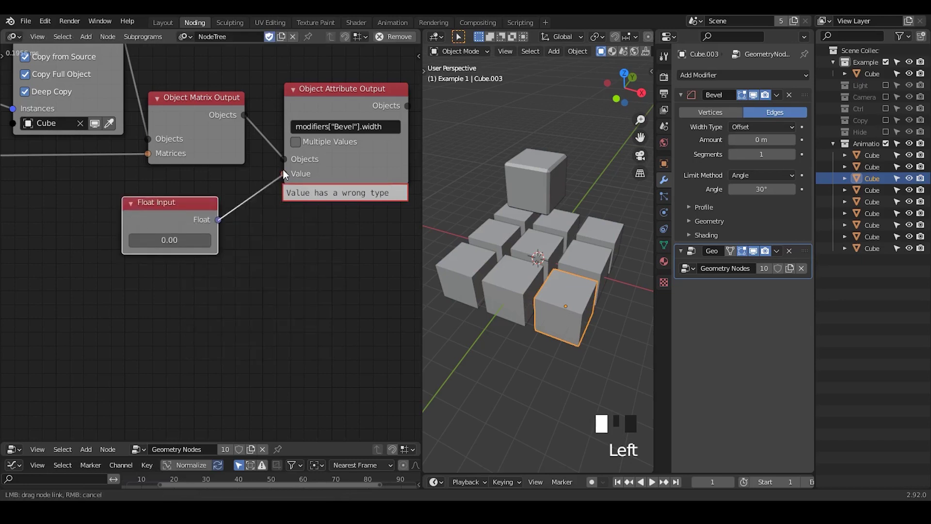
# Try a Float Input value of 0.27 for the cubes' bevel width, and set it to 0.06
pyautogui.moveTo(169, 242)
pyautogui.mouseDown()
pyautogui.moveTo(211, 243)
pyautogui.moveTo(184, 243)
pyautogui.mouseUp()
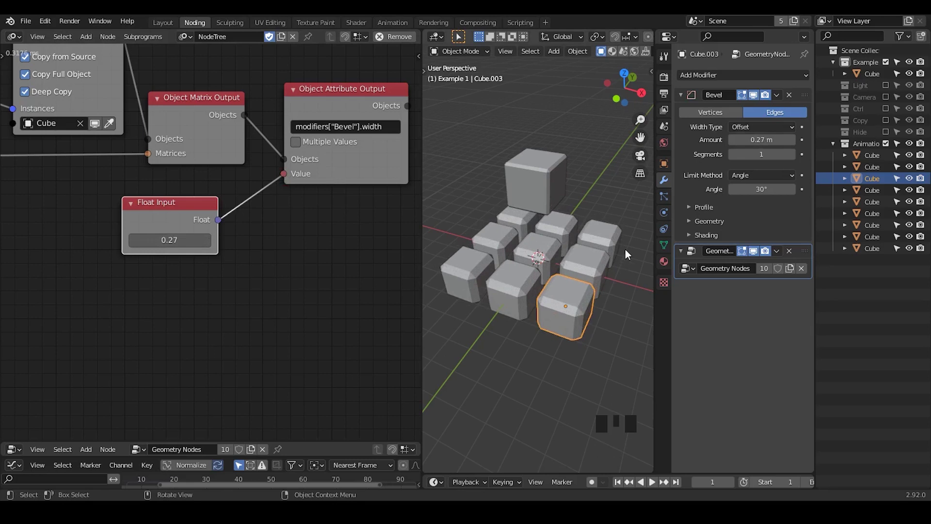
pyautogui.moveTo(625, 249); pyautogui.dragTo(500, 328)
pyautogui.click(359, 238)
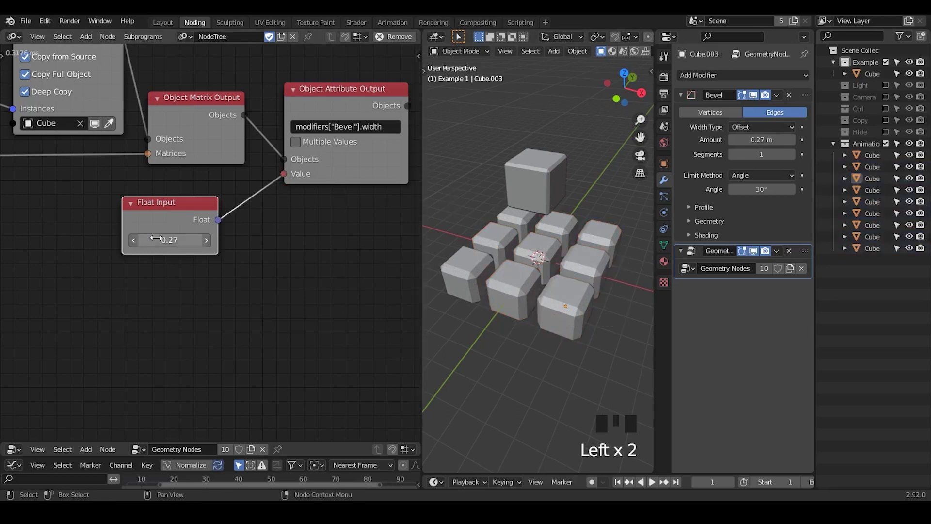
pyautogui.moveTo(155, 239)
pyautogui.mouseDown()
pyautogui.moveTo(174, 238)
pyautogui.moveTo(115, 239)
pyautogui.moveTo(152, 239)
pyautogui.moveTo(137, 239)
pyautogui.mouseUp()
# Move the Float Input node lower and add a Random Number node between it and the Object Matrix Output node
pyautogui.moveTo(180, 207); pyautogui.dragTo(198, 317)
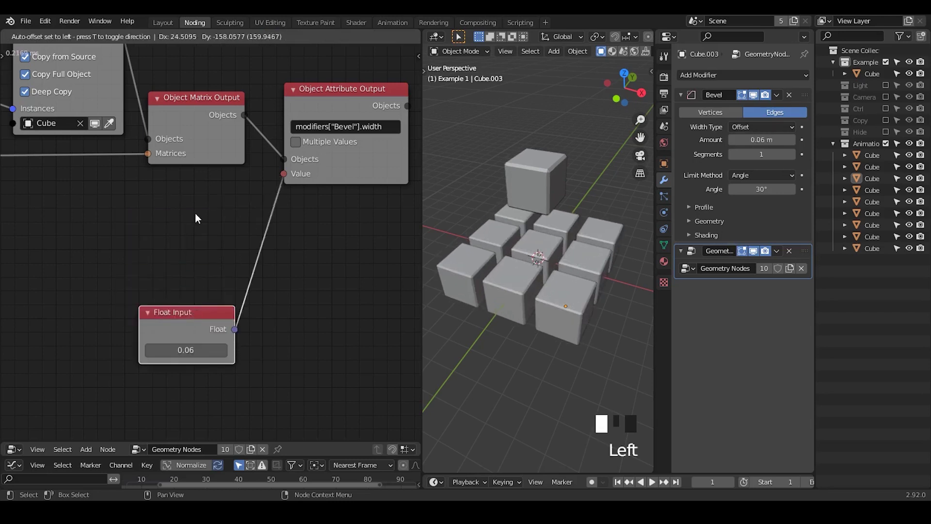
pyautogui.moveTo(197, 219); pyautogui.dragTo(197, 219)
pyautogui.hotkey('ctrl', 'a')
pyautogui.write('random nu')
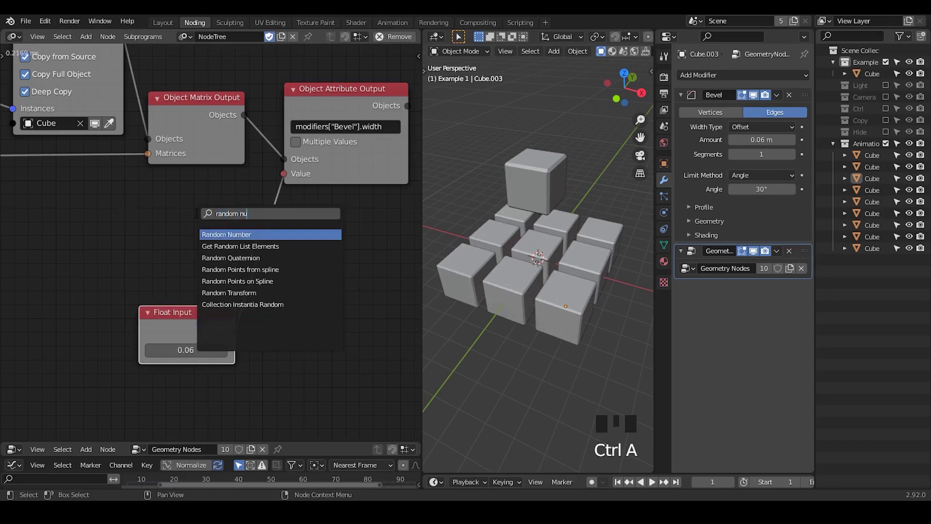
pyautogui.press('Return')
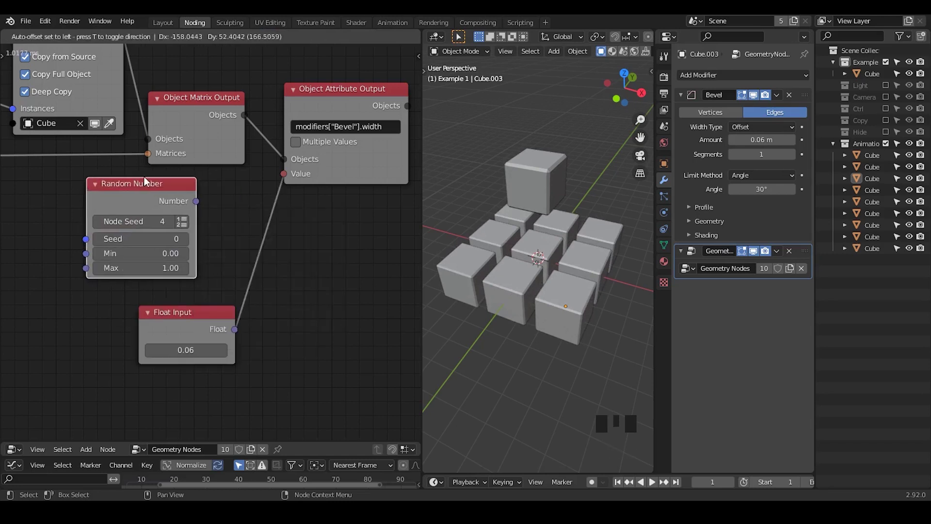
pyautogui.click(123, 211)
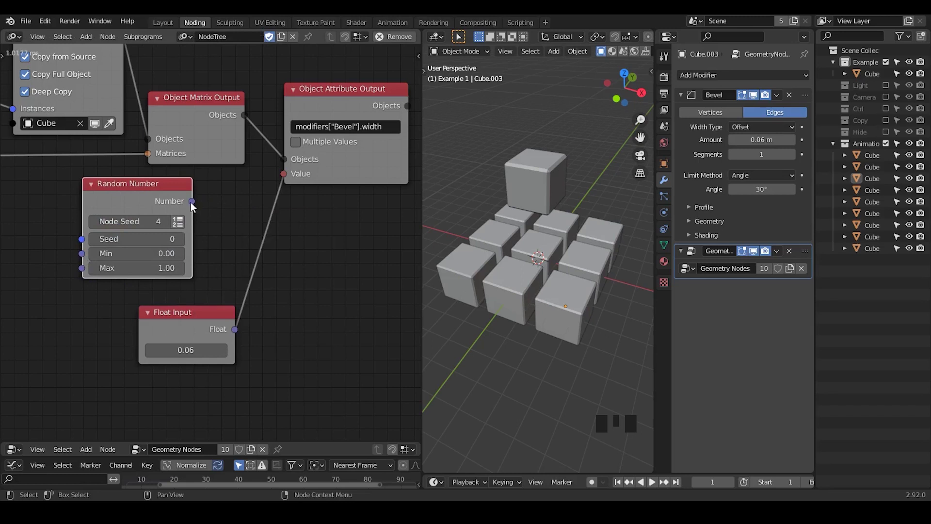
# Make the Random Number node output a list and link Get List Length's Length to its Count socket
pyautogui.click(177, 221)
pyautogui.moveTo(192, 201); pyautogui.dragTo(76, 226)
pyautogui.moveTo(58, 196); pyautogui.dragTo(218, 209, button='middle')
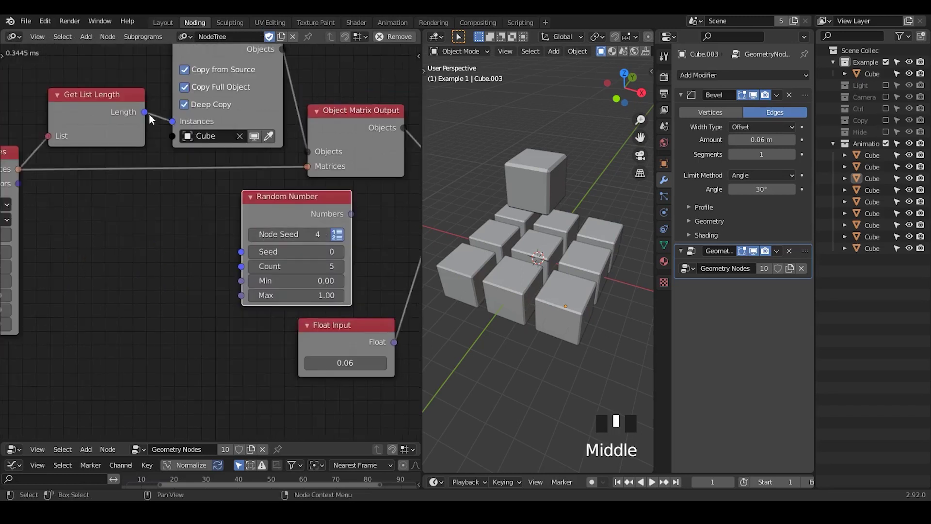
pyautogui.moveTo(145, 112); pyautogui.dragTo(242, 270)
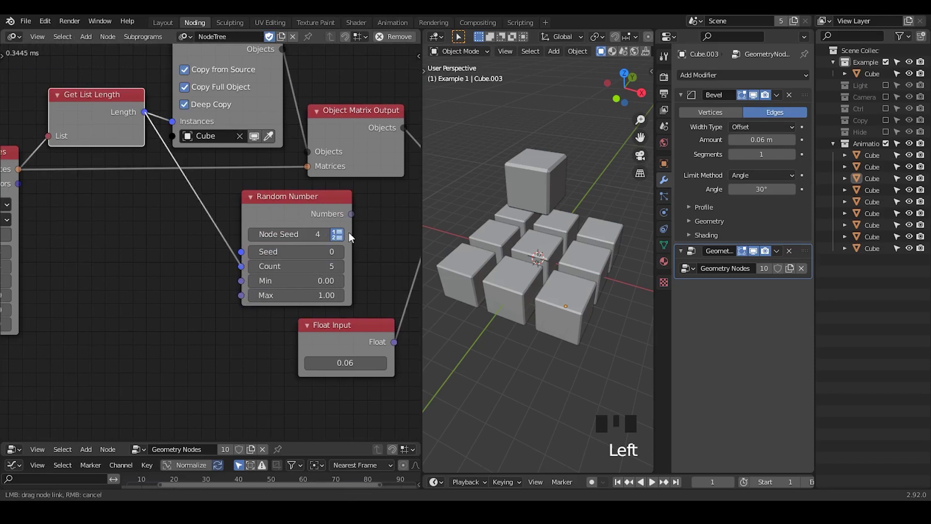
pyautogui.moveTo(349, 237); pyautogui.dragTo(349, 236)
pyautogui.moveTo(350, 228); pyautogui.dragTo(211, 205, button='middle')
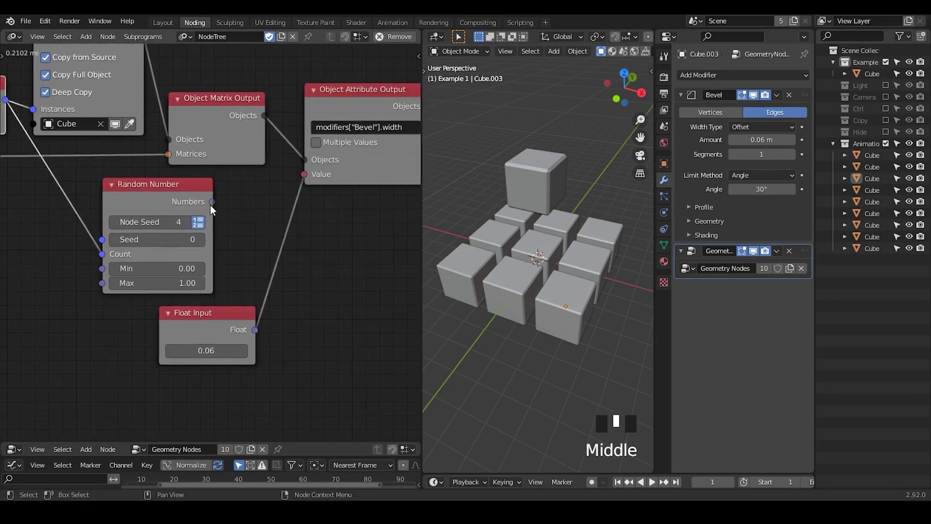
# Enable Multiple Values on the Object Attribute Output node and link the Random Number node's Numbers to its Values socket
pyautogui.moveTo(212, 202); pyautogui.dragTo(247, 209)
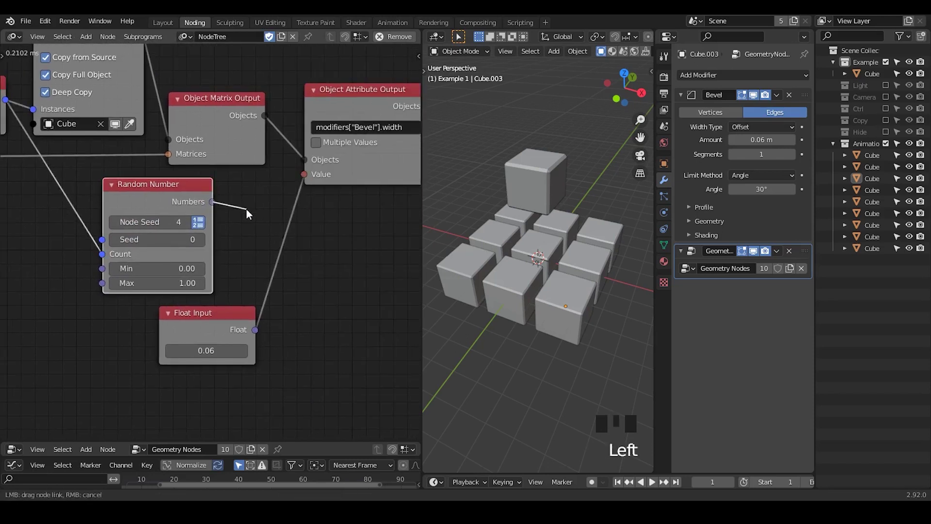
pyautogui.moveTo(298, 159); pyautogui.dragTo(307, 176)
pyautogui.click(316, 142)
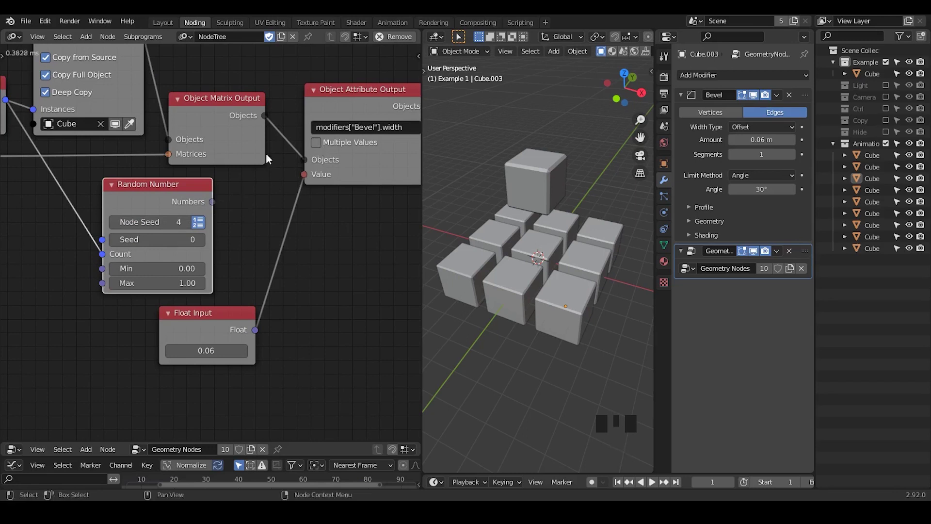
pyautogui.moveTo(212, 202); pyautogui.dragTo(304, 174)
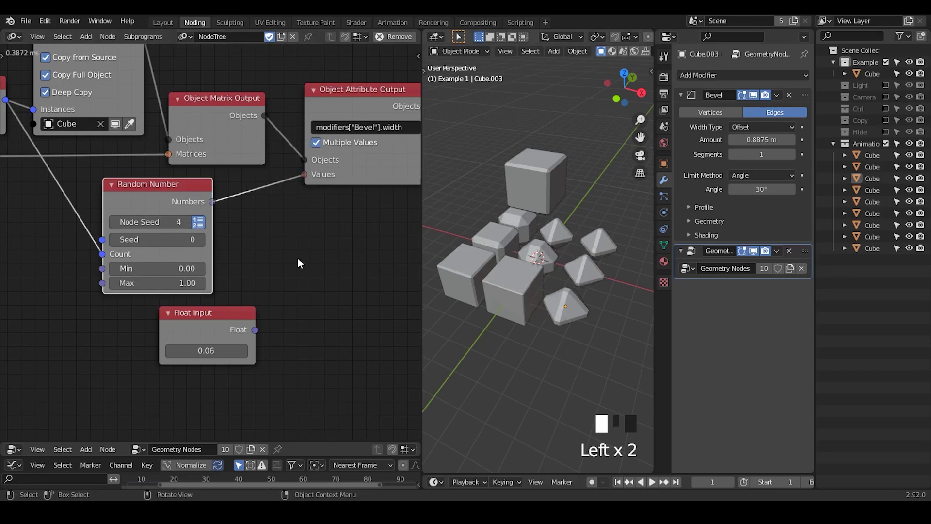
# Nudge the Random Number node toward the Object Attribute Output node and check the bevels on several instanced cubes
pyautogui.moveTo(140, 212); pyautogui.dragTo(157, 207)
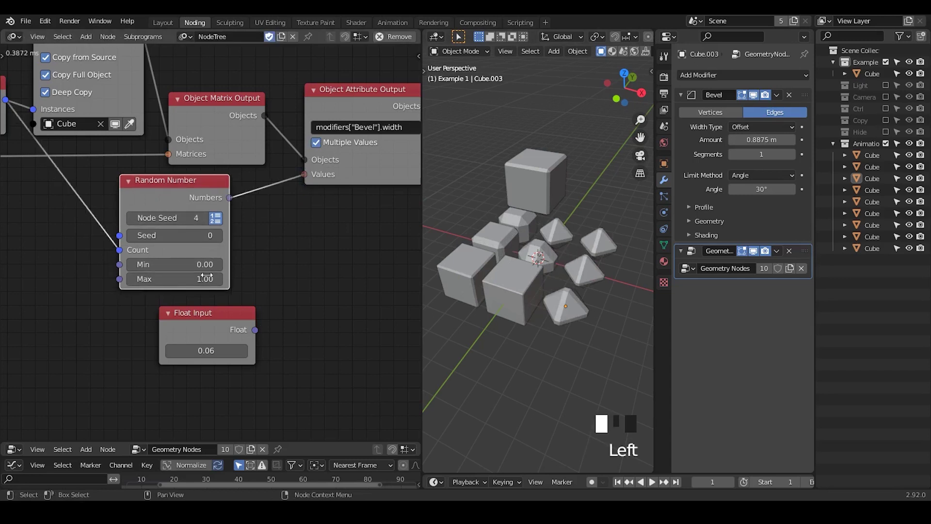
pyautogui.click(556, 264)
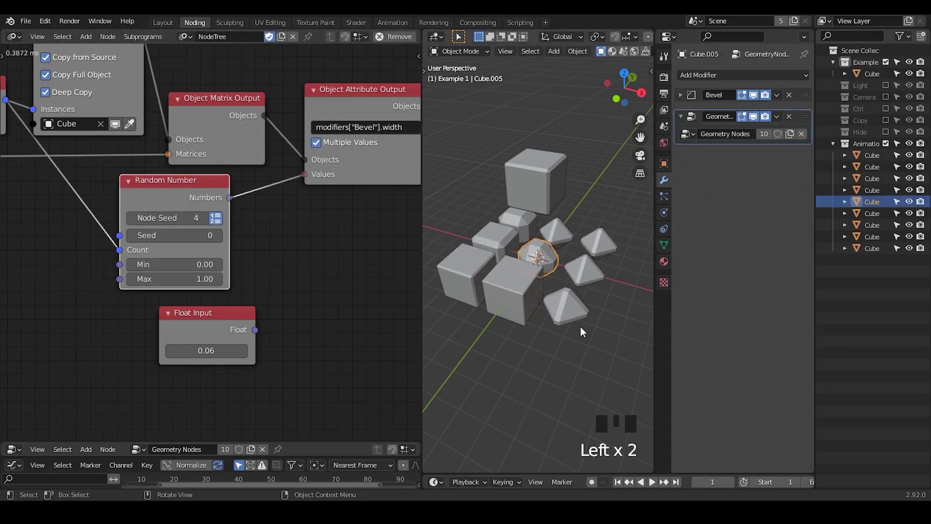
pyautogui.moveTo(580, 326)
pyautogui.mouseDown(button='middle')
pyautogui.moveTo(560, 307)
pyautogui.moveTo(578, 323)
pyautogui.mouseUp(button='middle')
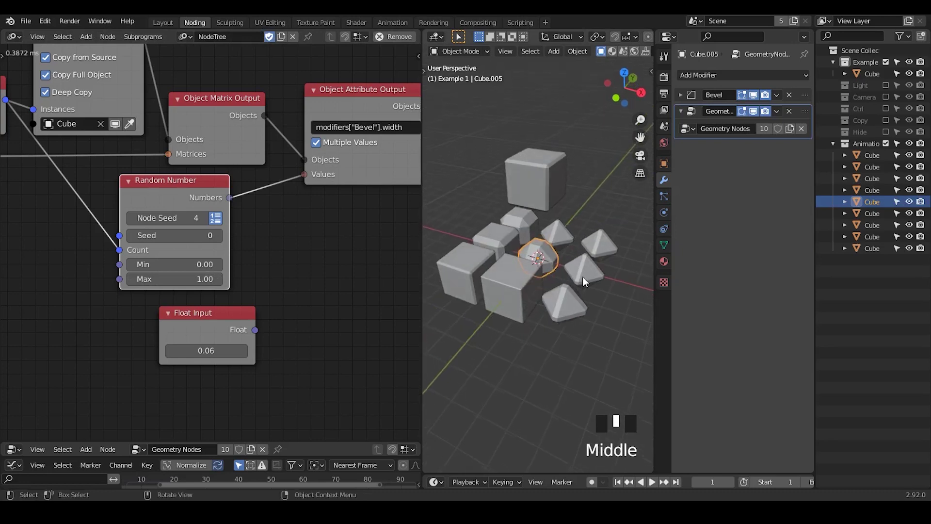
pyautogui.click(538, 260)
pyautogui.click(491, 244)
pyautogui.click(529, 241)
pyautogui.click(552, 234)
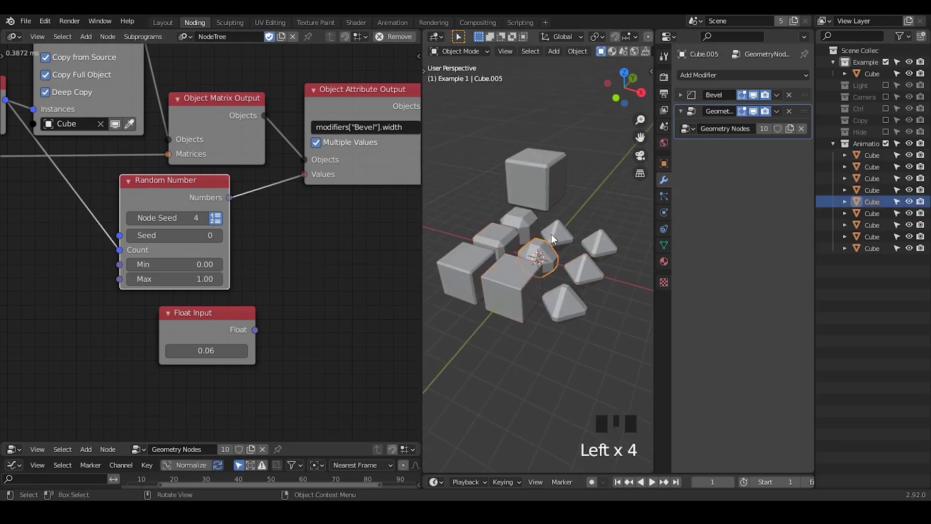
pyautogui.click(515, 218)
pyautogui.click(514, 218)
pyautogui.click(495, 248)
# Move the source cube higher above the instanced cubes and select one of the front instances
pyautogui.click(526, 191)
pyautogui.press('g')
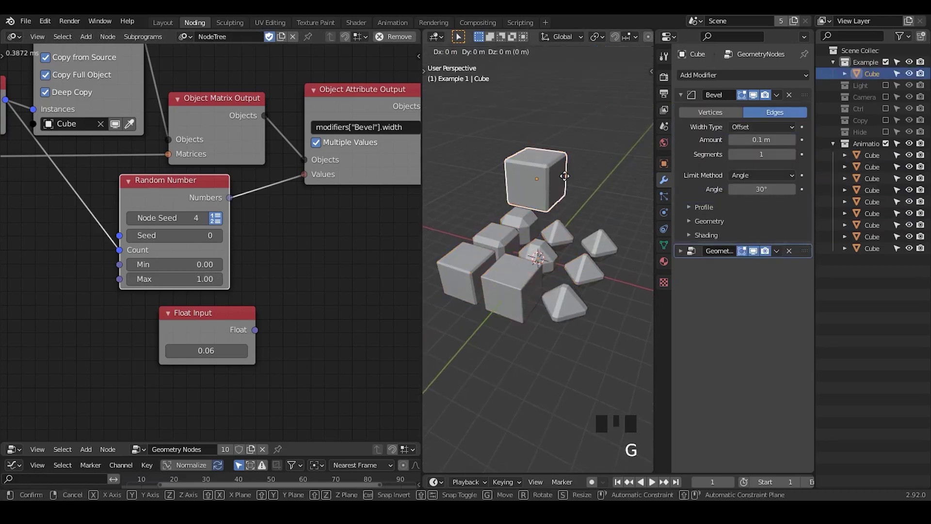
pyautogui.click(528, 129)
pyautogui.click(505, 228)
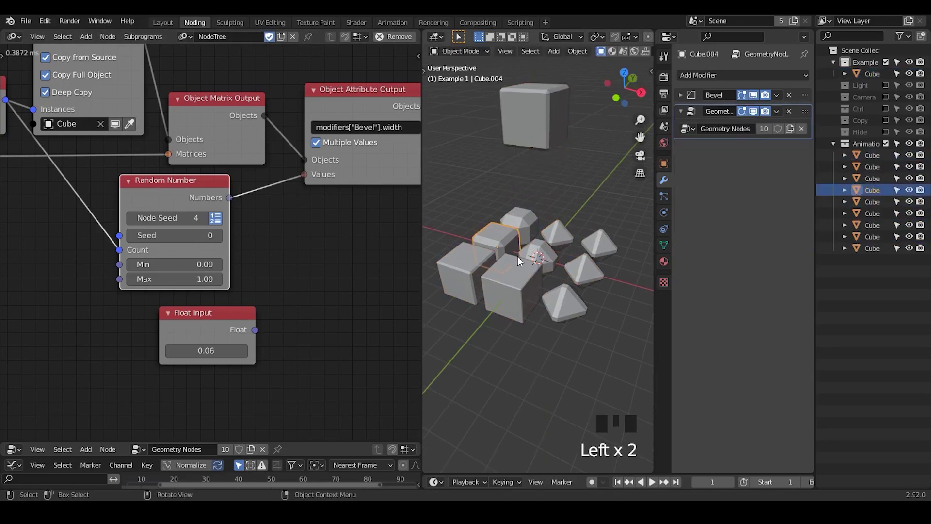
pyautogui.click(517, 256)
# Try a Max of 0 on the Random Number node, and raise it to 0.96
pyautogui.click(183, 278)
pyautogui.write('0')
pyautogui.press('Return')
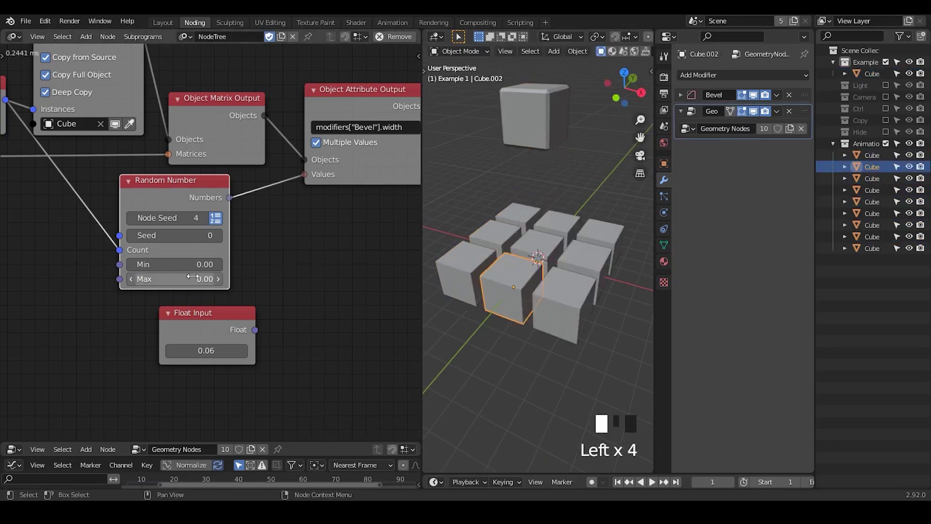
pyautogui.moveTo(183, 279); pyautogui.dragTo(216, 279)
# Raise the Random Number node's Seed to 12 to vary the cubes' bevel widths
pyautogui.click(218, 235)
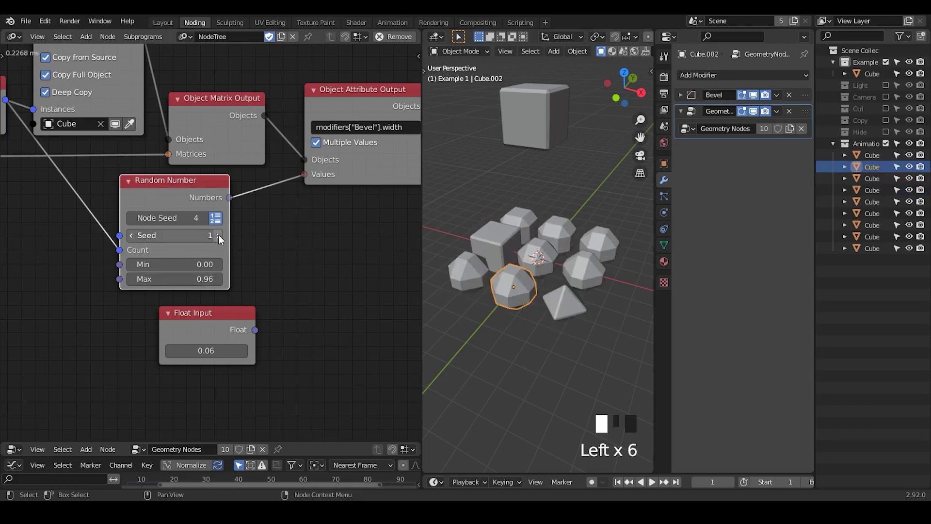
pyautogui.click(218, 235)
pyautogui.click(218, 235)
pyautogui.click(218, 235)
pyautogui.click(219, 235)
pyautogui.click(219, 236)
pyautogui.click(218, 235)
pyautogui.click(218, 236)
pyautogui.click(218, 236)
pyautogui.click(219, 235)
pyautogui.click(218, 236)
pyautogui.click(219, 236)
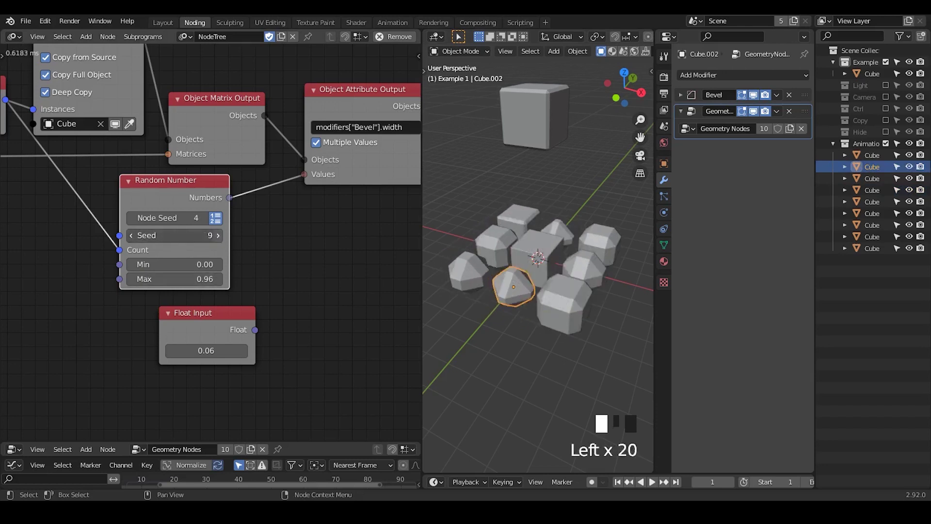
pyautogui.click(218, 236)
pyautogui.click(219, 235)
pyautogui.click(218, 235)
# Examine the bevels on individual instanced cubes and the Bevel modifier settings of the far-side cube Cube.009
pyautogui.click(569, 289)
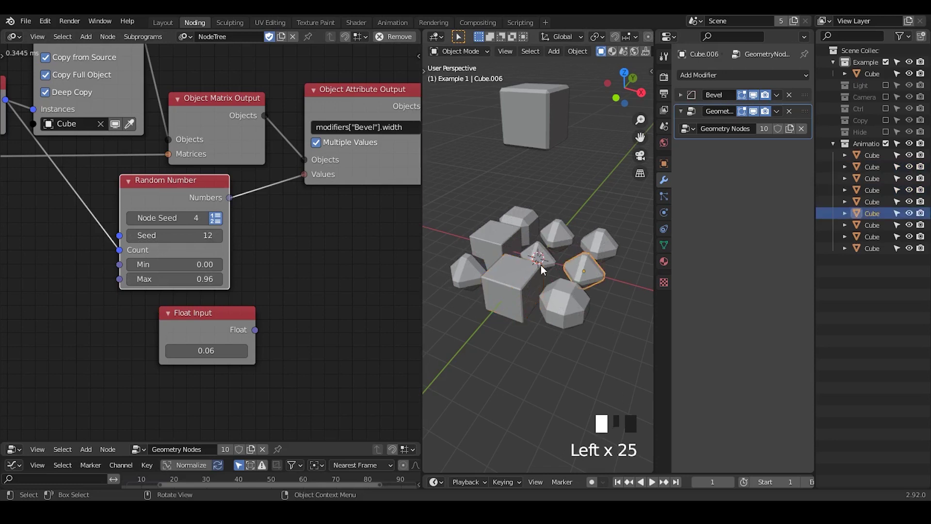
pyautogui.click(540, 265)
pyautogui.click(490, 272)
pyautogui.click(511, 284)
pyautogui.click(496, 238)
pyautogui.click(561, 227)
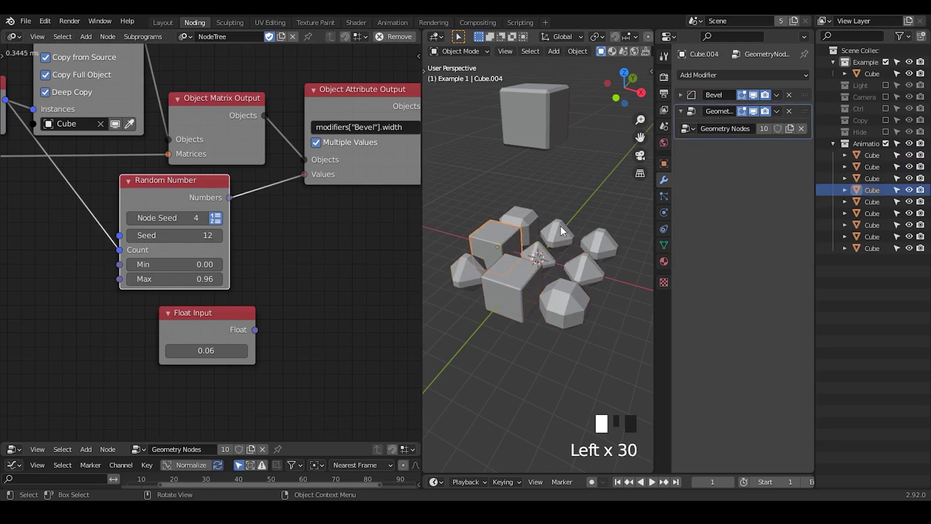
pyautogui.click(601, 237)
pyautogui.click(606, 248)
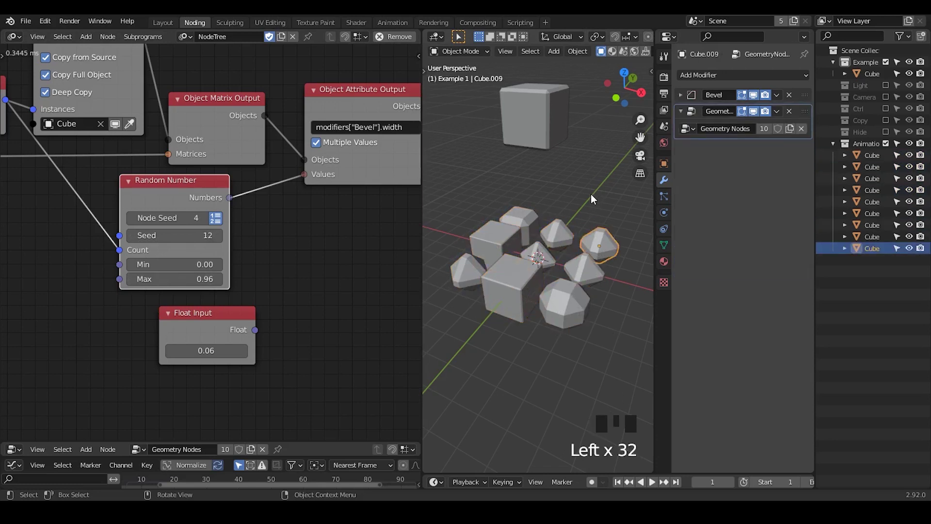
pyautogui.click(681, 95)
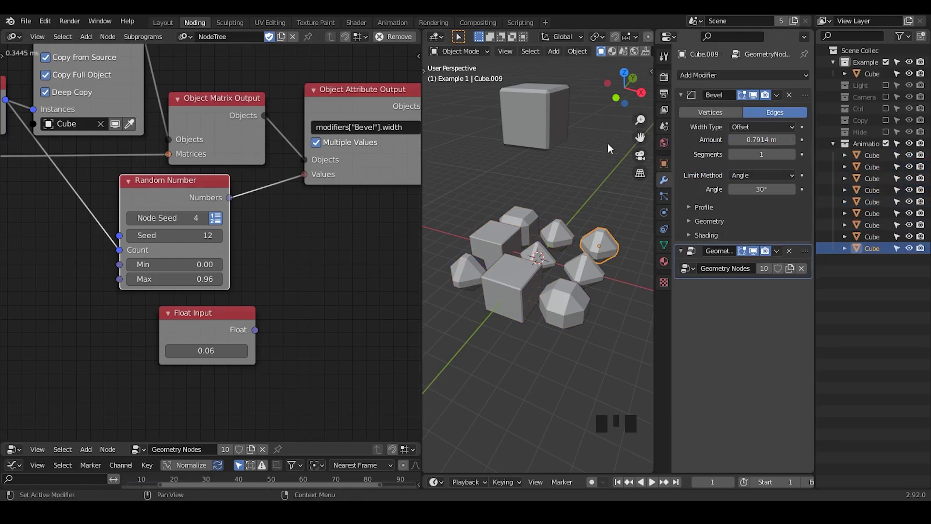
# Duplicate the Object Attribute Output node and place the copy after the original
pyautogui.moveTo(350, 181); pyautogui.dragTo(221, 131, button='middle')
pyautogui.click(219, 125)
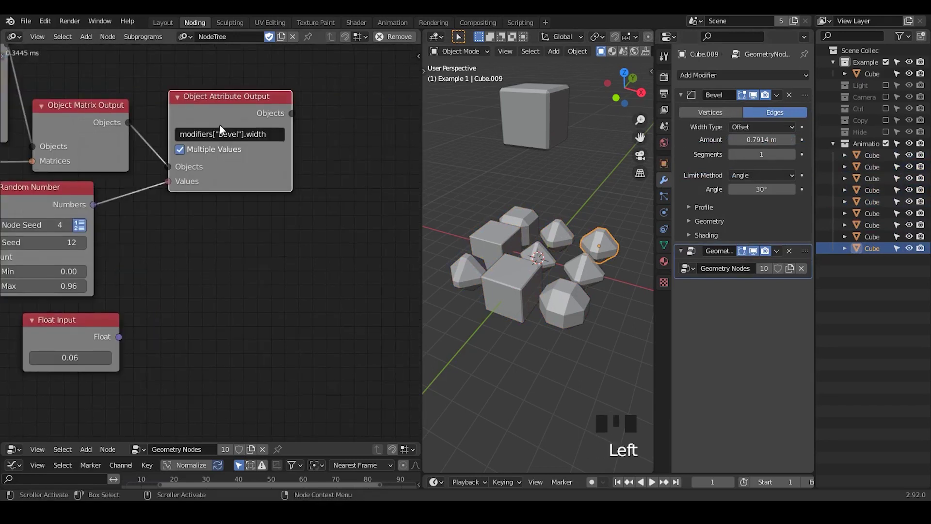
pyautogui.hotkey('shift', 'd')
pyautogui.click(562, 137)
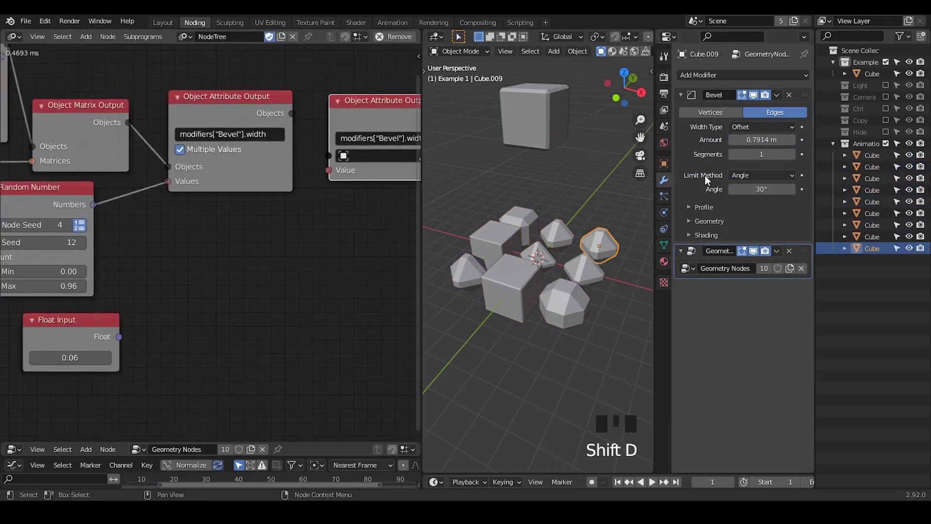
# Collapse the Bevel modifier and add a Simple Deform modifier to the selected instanced cube, Cube.009
pyautogui.click(682, 95)
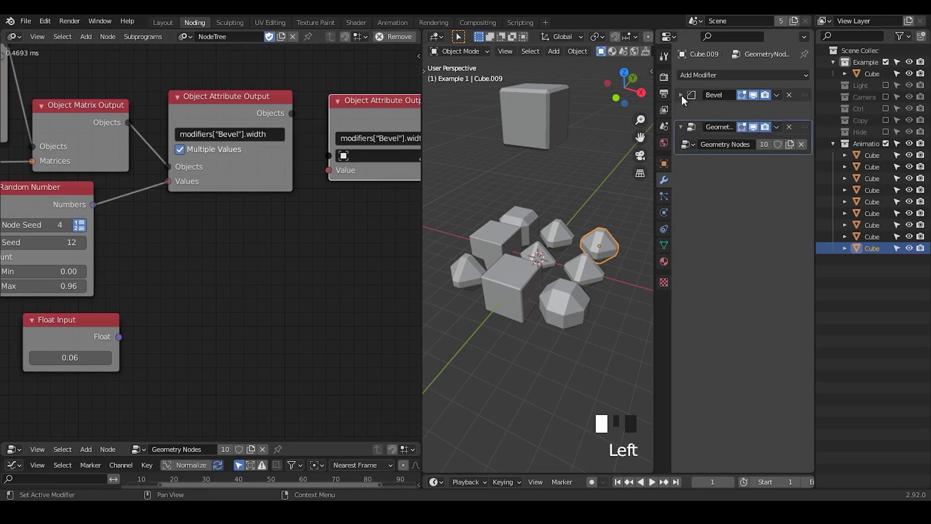
pyautogui.click(706, 75)
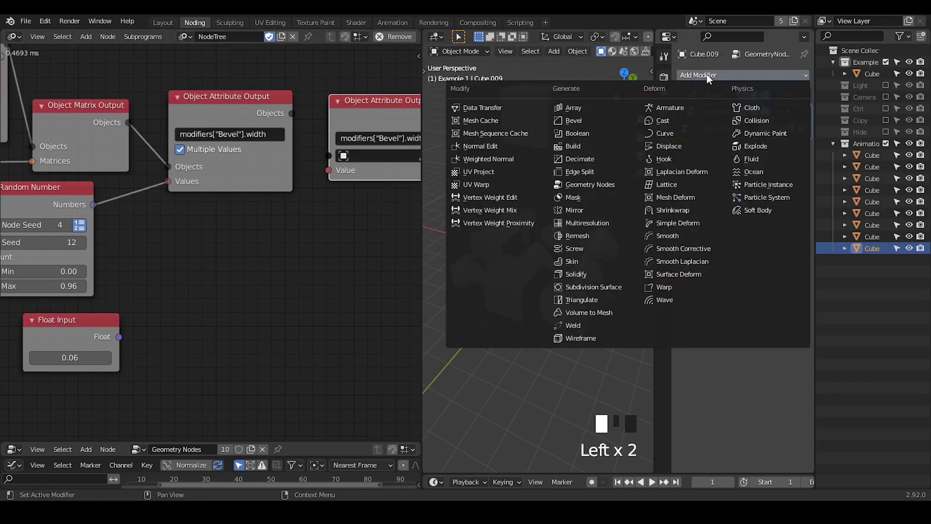
pyautogui.click(681, 223)
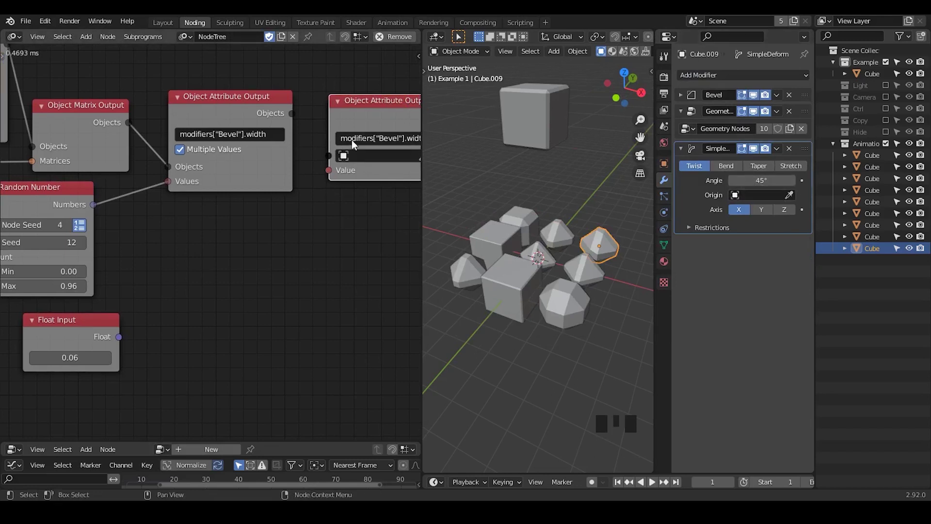
# Set the duplicated node's property path to the Simple Deform Angle's data path and link the first Object Attribute Output's Objects into it
pyautogui.moveTo(351, 140); pyautogui.dragTo(284, 136, button='middle')
pyautogui.rightClick(757, 180)
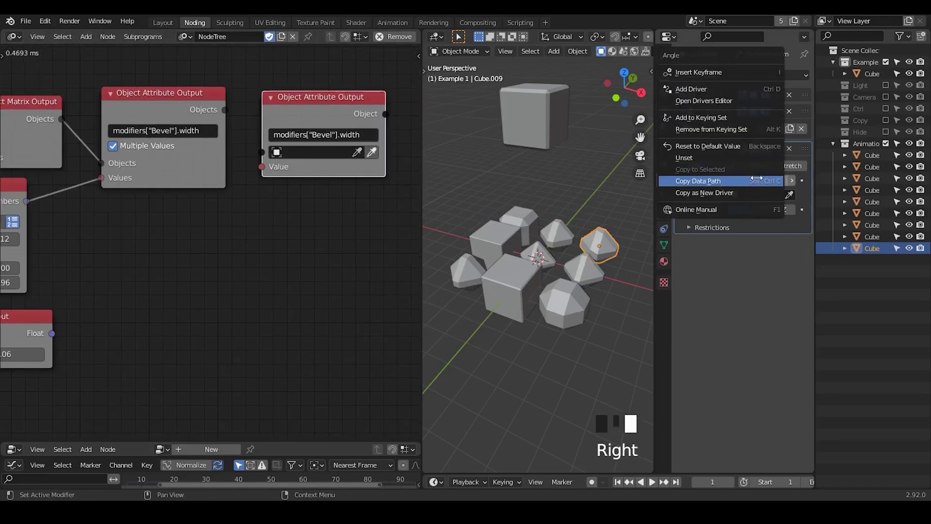
pyautogui.click(742, 181)
pyautogui.click(322, 135)
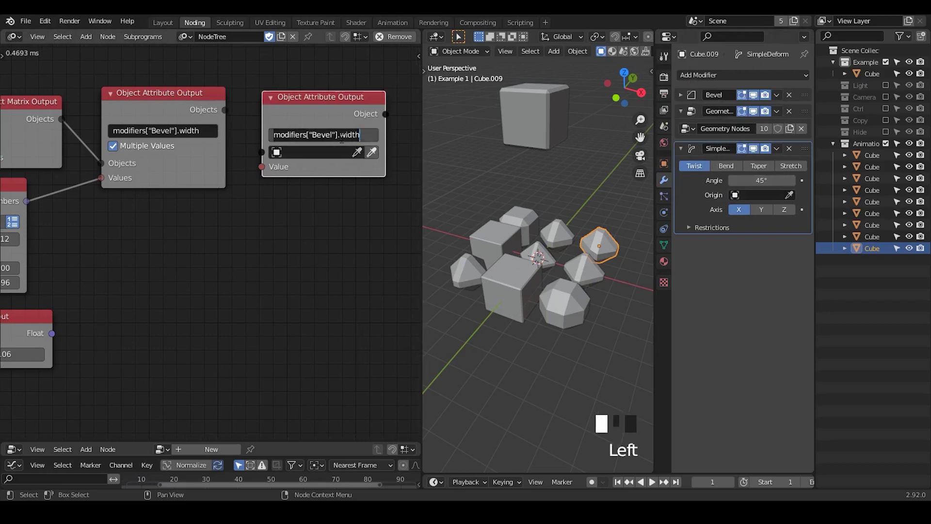
pyautogui.hotkey('ctrl', 'v')
pyautogui.moveTo(222, 111); pyautogui.dragTo(274, 152)
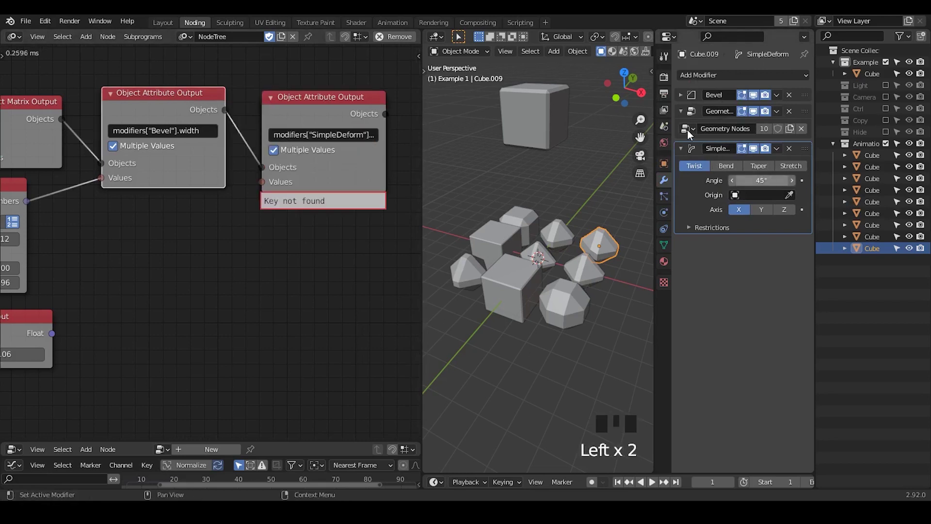
# Review the selected cube's Bevel settings and try an Array modifier on it, removing the Array again
pyautogui.click(679, 95)
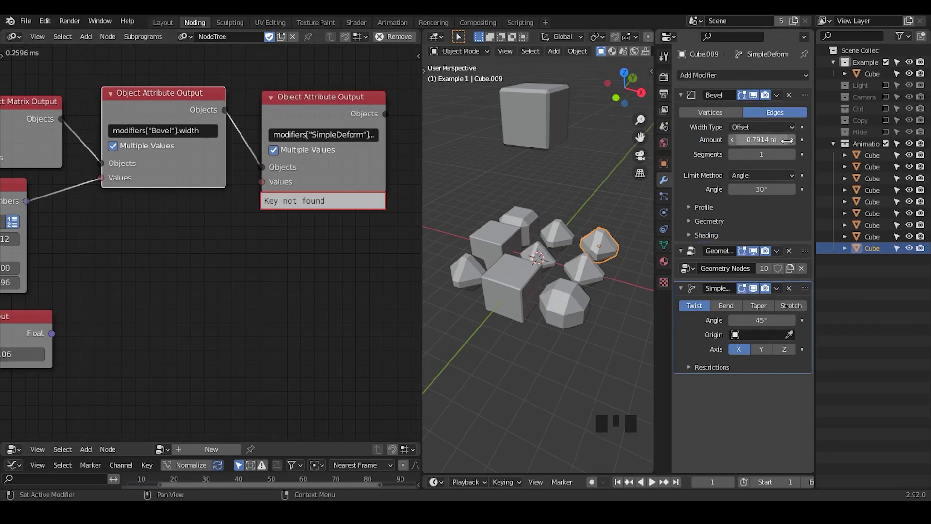
pyautogui.click(681, 95)
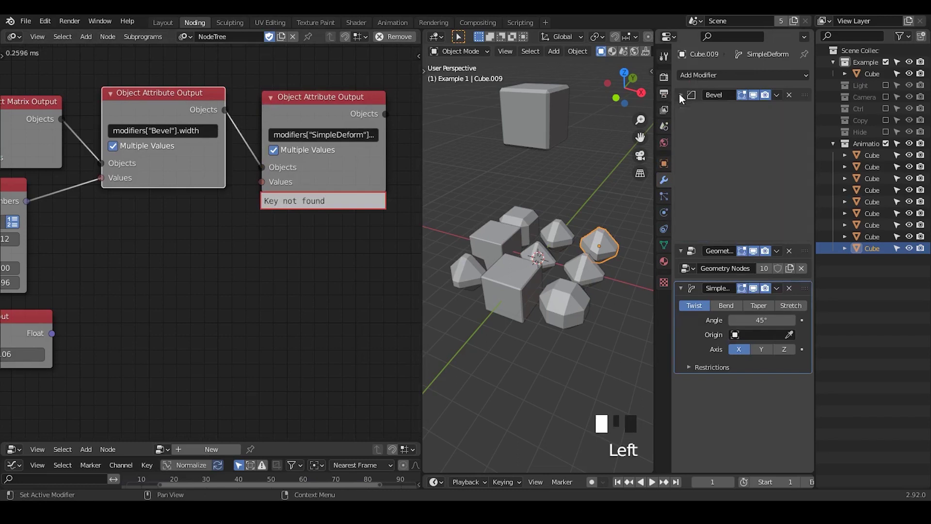
pyautogui.click(708, 75)
pyautogui.click(611, 110)
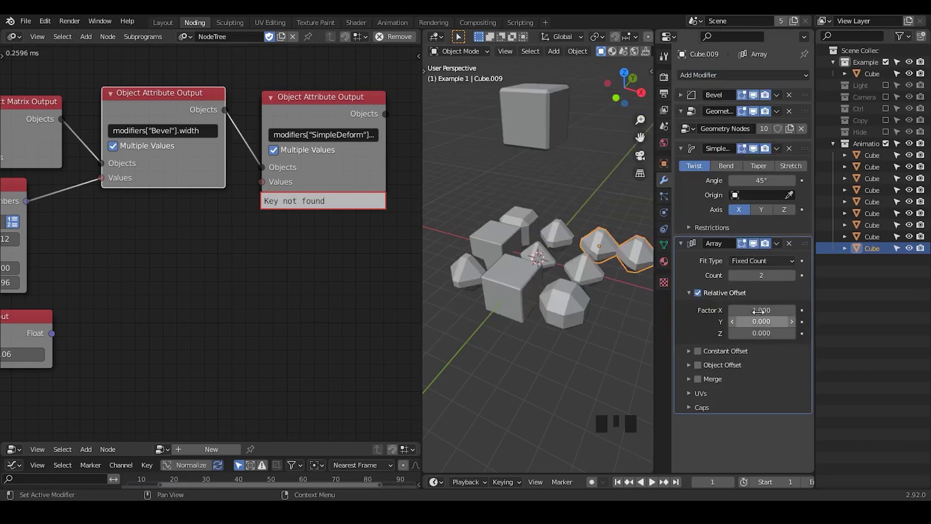
pyautogui.click(788, 244)
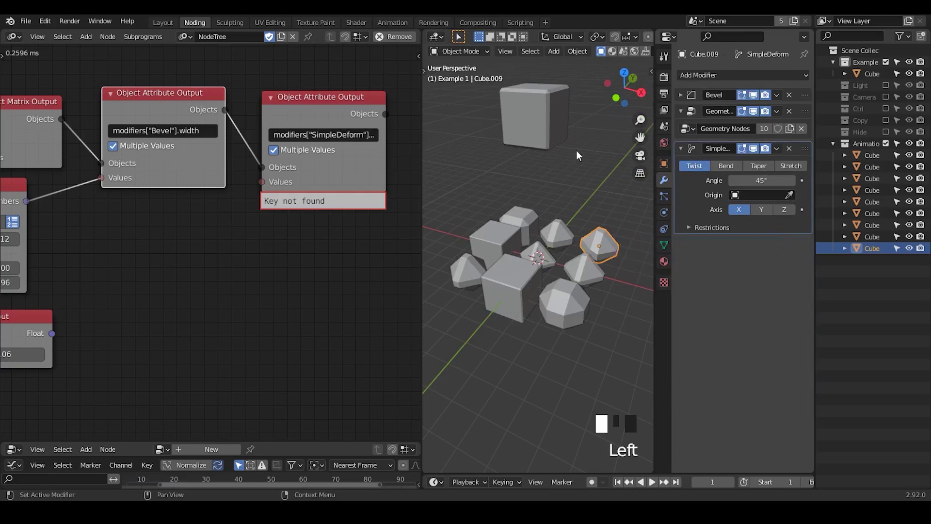
pyautogui.click(680, 95)
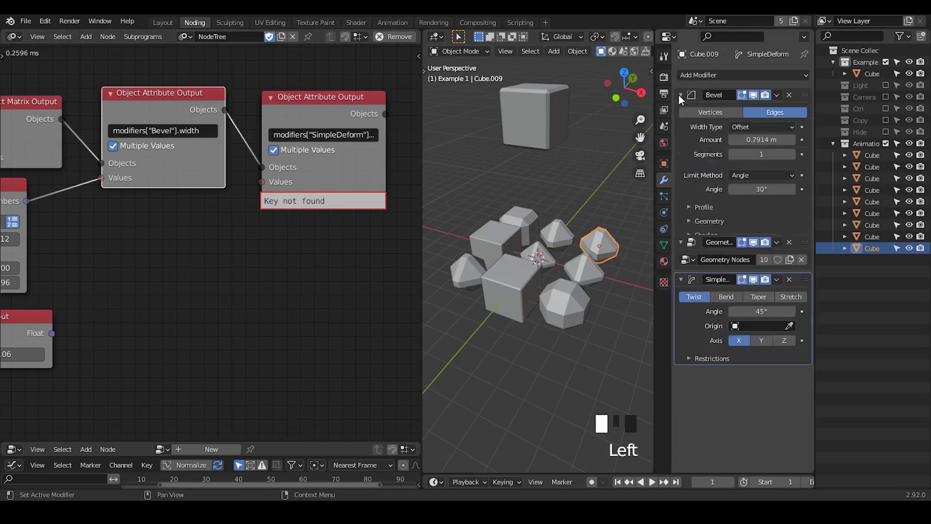
pyautogui.click(680, 93)
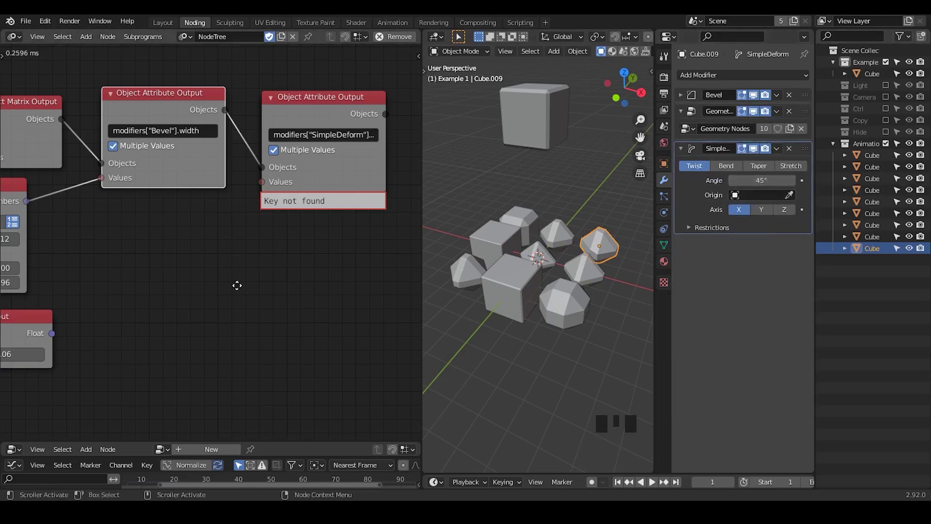
# Disable Multiple Values on the Simple Deform attribute node and link the repositioned Float Input node to its Value socket
pyautogui.moveTo(236, 285); pyautogui.dragTo(298, 247, button='middle')
pyautogui.moveTo(115, 268); pyautogui.dragTo(230, 220)
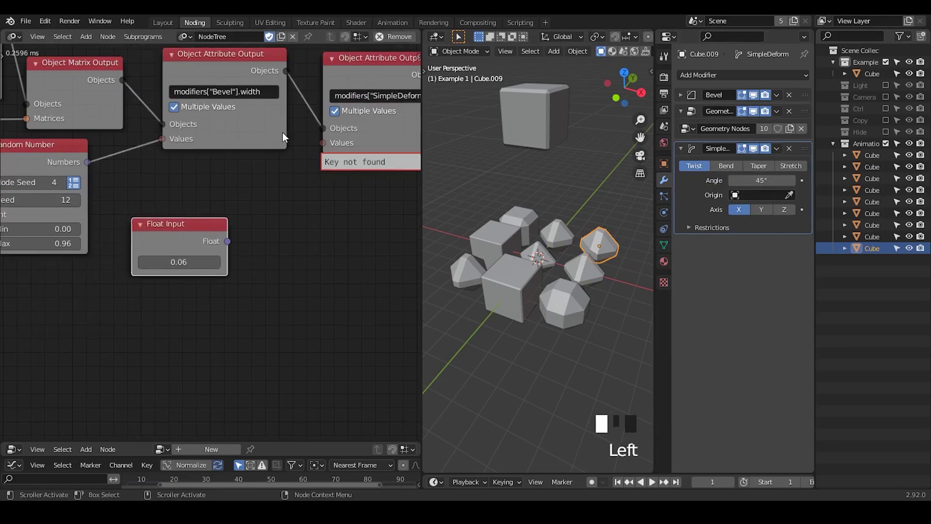
pyautogui.click(334, 113)
pyautogui.moveTo(227, 242); pyautogui.dragTo(324, 143)
pyautogui.moveTo(174, 223); pyautogui.dragTo(210, 184)
pyautogui.moveTo(307, 210); pyautogui.dragTo(256, 245, button='middle')
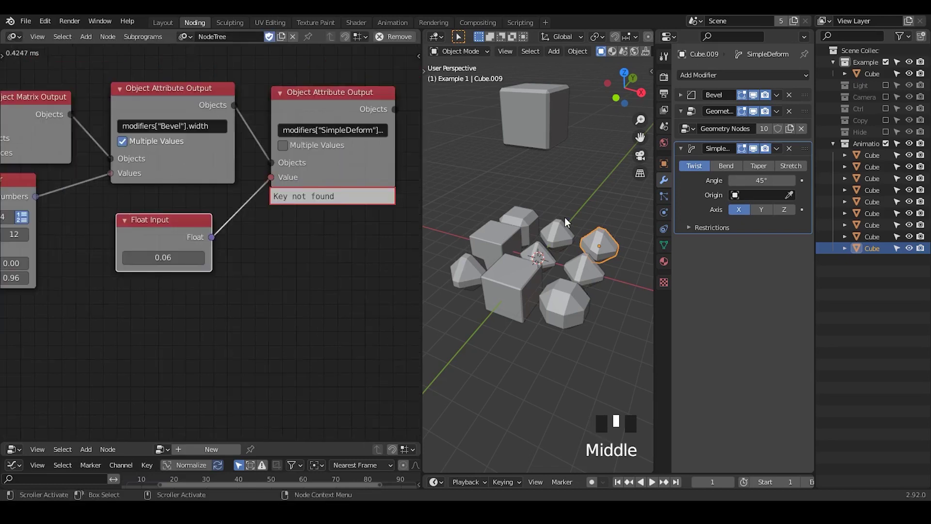
# Add a Simple Deform modifier to the source cube above the instances
pyautogui.click(539, 129)
pyautogui.click(720, 76)
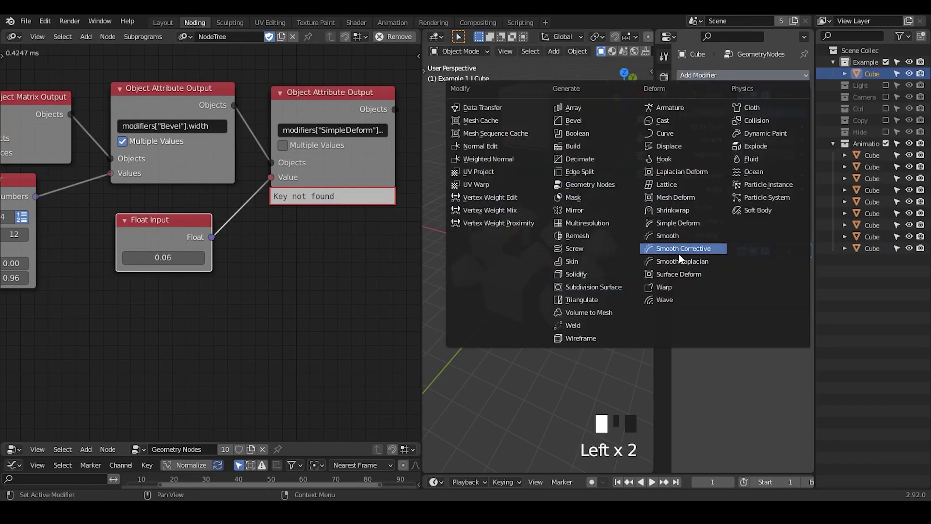
pyautogui.click(677, 223)
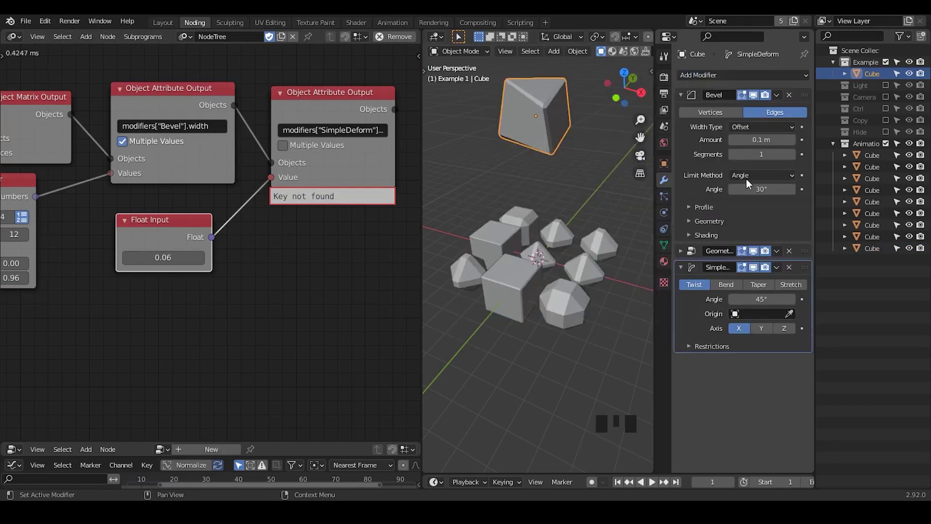
# Switch Copy Full Object off and on again to copy the source cube's modifiers to the instances
pyautogui.moveTo(43, 82); pyautogui.dragTo(89, 81, button='middle')
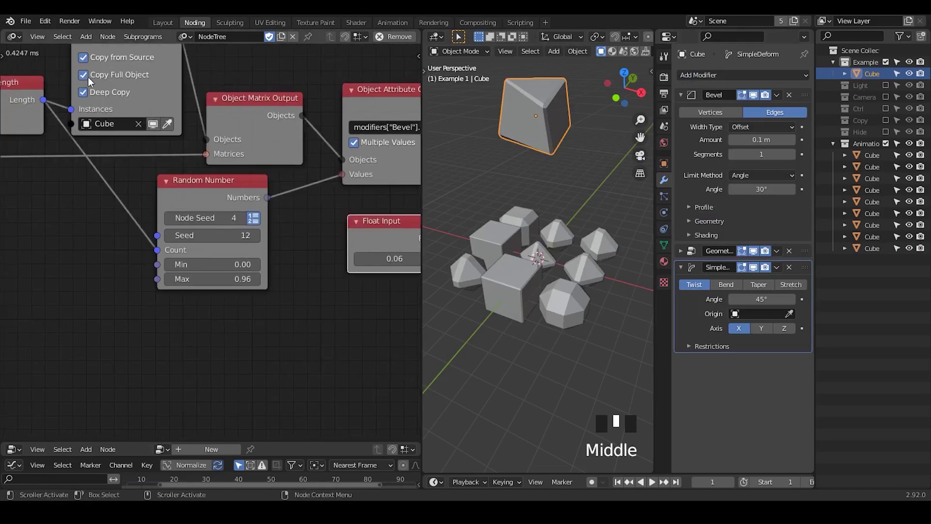
pyautogui.click(89, 80)
pyautogui.click(89, 80)
# Compare the Simple Deform angle on the source cube and on several instanced cubes
pyautogui.moveTo(274, 256); pyautogui.dragTo(70, 229, button='middle')
pyautogui.click(512, 183)
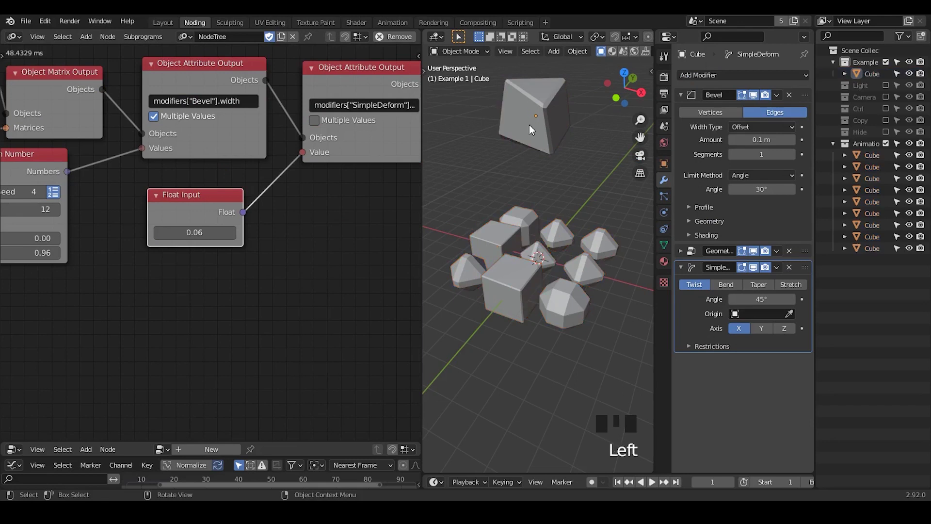
pyautogui.click(529, 123)
pyautogui.click(552, 251)
pyautogui.click(564, 234)
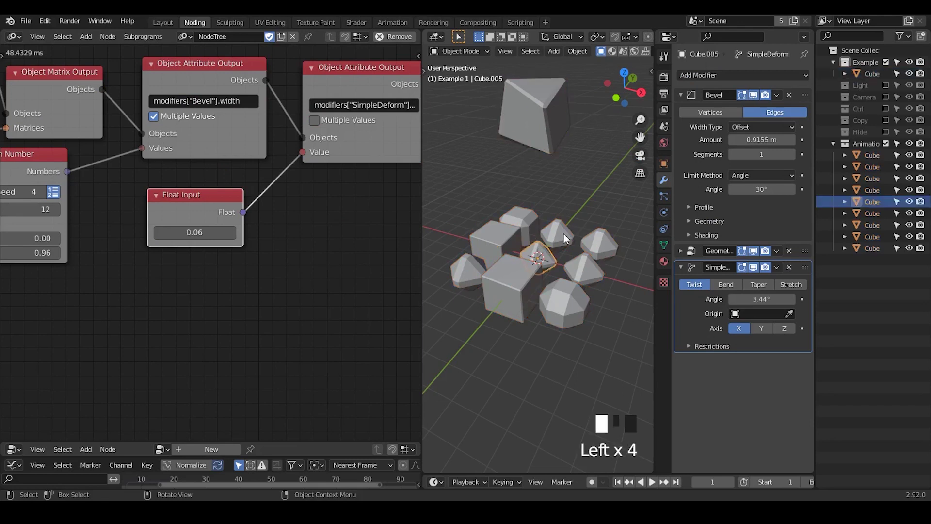
pyautogui.click(597, 244)
pyautogui.click(593, 272)
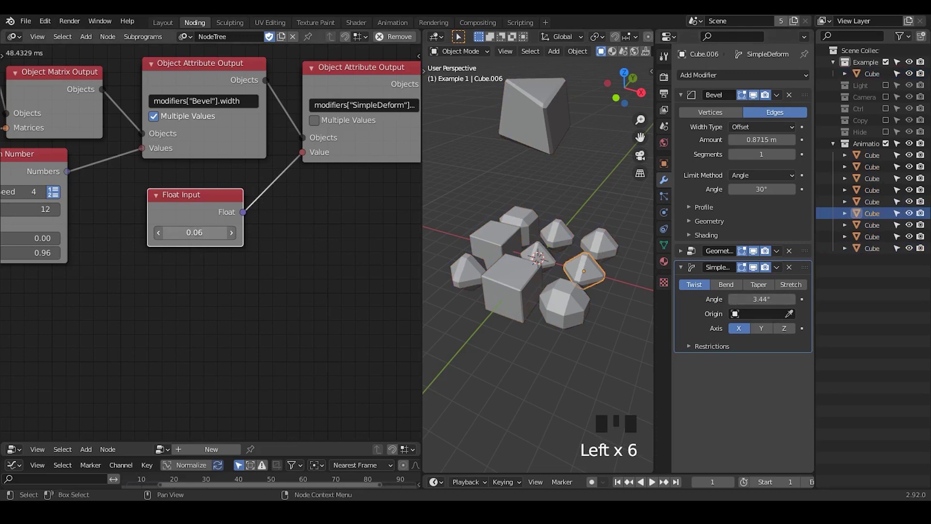
# Set the Float Input value to 2.00 and check the resulting Simple Deform angle on several instanced cubes
pyautogui.moveTo(199, 232); pyautogui.dragTo(417, 233)
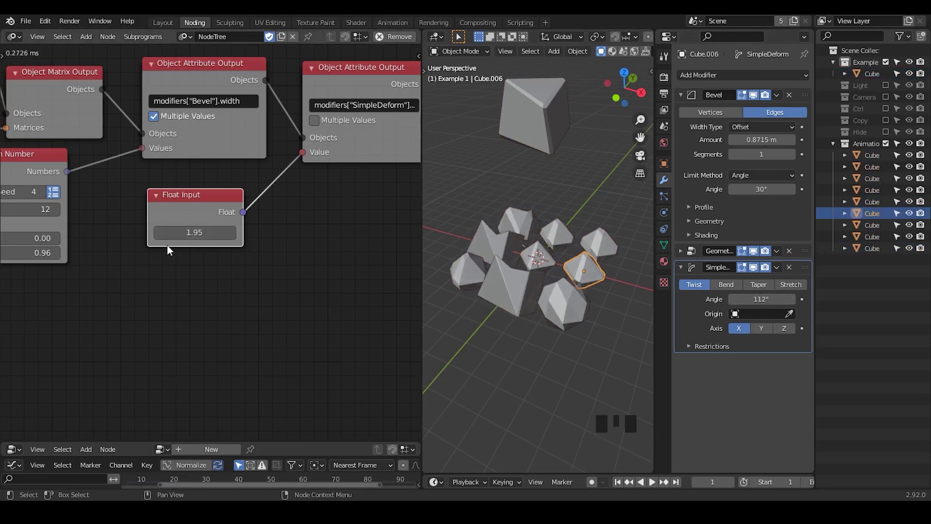
pyautogui.moveTo(194, 233); pyautogui.dragTo(199, 233)
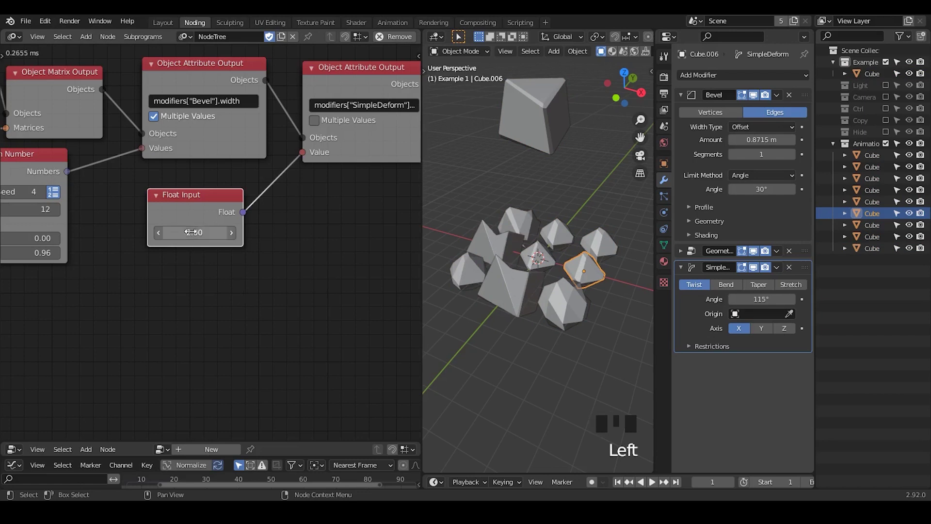
pyautogui.click(593, 242)
pyautogui.click(524, 280)
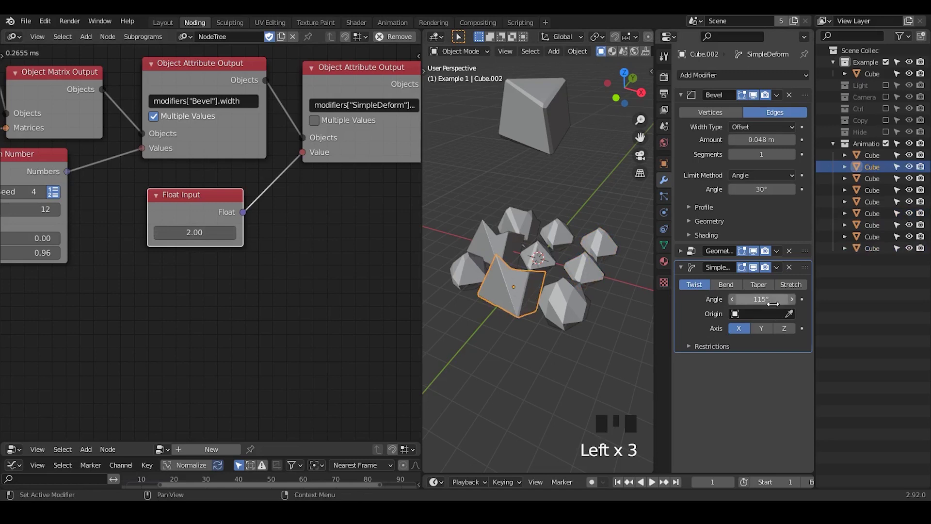
pyautogui.moveTo(773, 302)
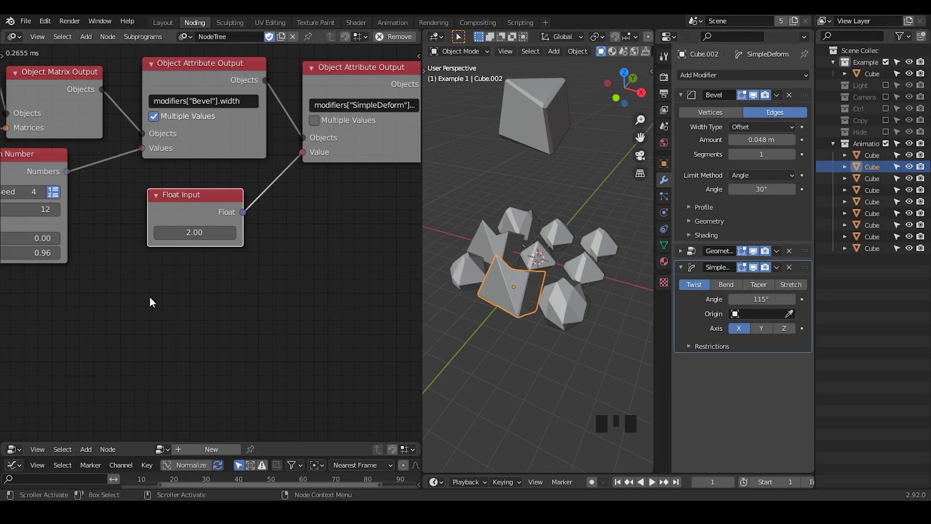
# Annotate the word "radian" below the Float Input node with a line pointing up to its value
pyautogui.press('d')
pyautogui.moveTo(127, 298)
pyautogui.mouseDown()
pyautogui.moveTo(142, 270)
pyautogui.moveTo(185, 282)
pyautogui.moveTo(213, 246)
pyautogui.moveTo(216, 291)
pyautogui.moveTo(238, 276)
pyautogui.moveTo(256, 297)
pyautogui.moveTo(275, 297)
pyautogui.mouseUp()
pyautogui.click(222, 262)
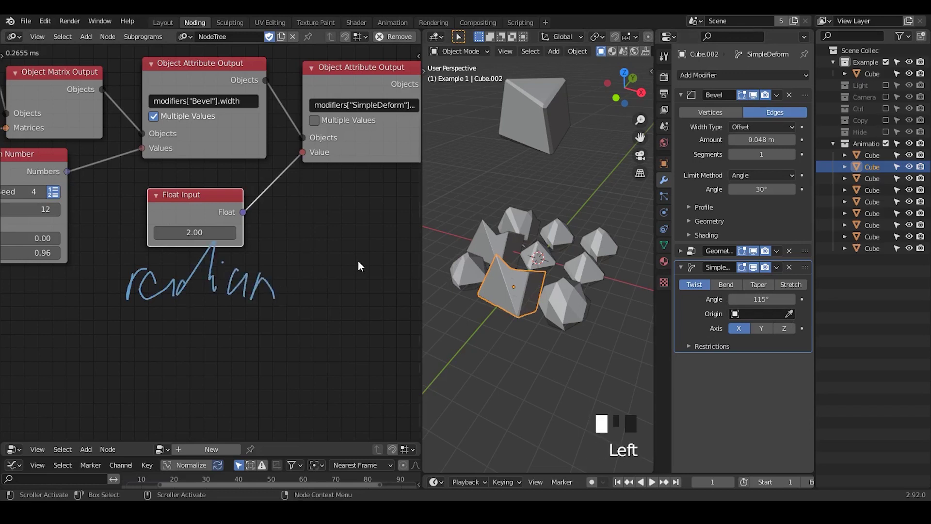
# Set the Float Input value to pi and erase the handwritten annotation below the node
pyautogui.click(206, 232)
pyautogui.write('pi')
pyautogui.press('Return')
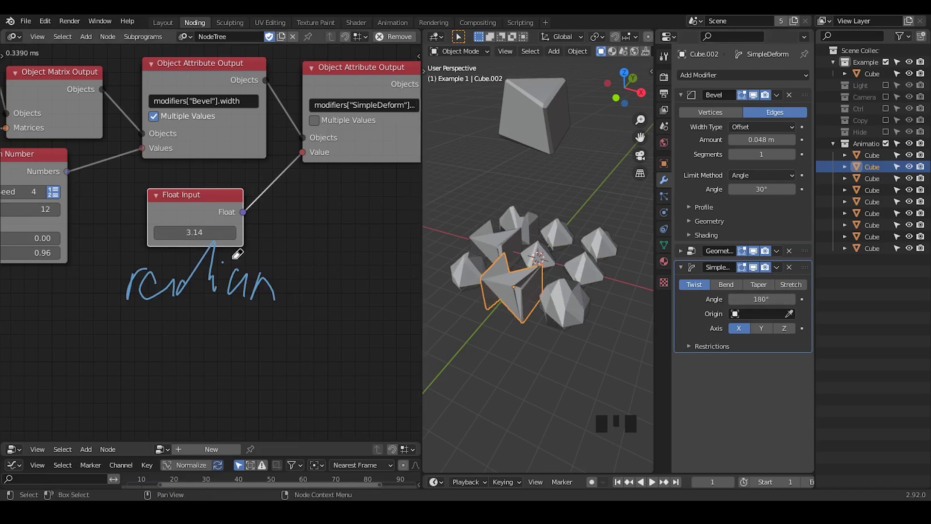
pyautogui.moveTo(237, 254)
pyautogui.mouseDown(button='right')
pyautogui.moveTo(142, 275)
pyautogui.moveTo(280, 270)
pyautogui.mouseUp(button='right')
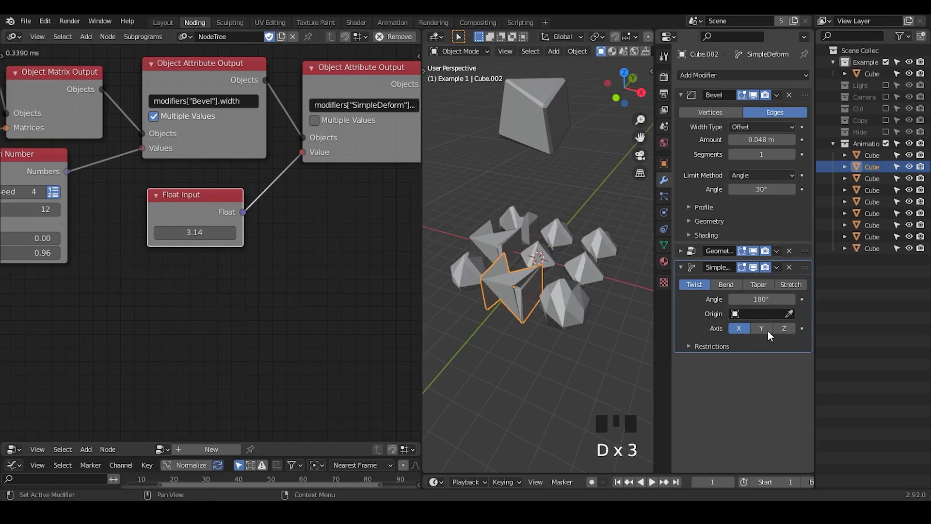
# Duplicate the SimpleDeform Object Attribute Output node beside the original and link the original's Objects output to the copy's Objects input
pyautogui.moveTo(242, 232); pyautogui.dragTo(75, 258, button='middle')
pyautogui.click(210, 92)
pyautogui.hotkey('shift', 'd')
pyautogui.click(378, 92)
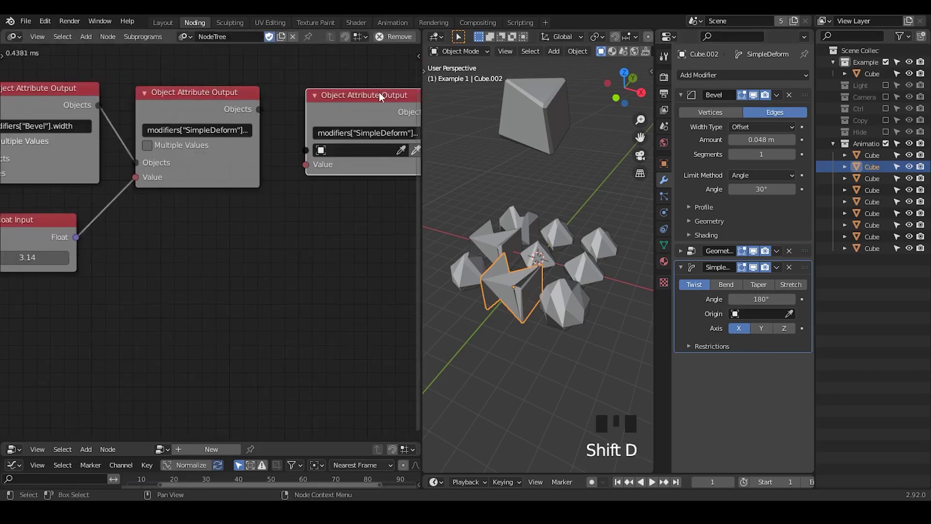
pyautogui.moveTo(260, 109); pyautogui.dragTo(318, 153)
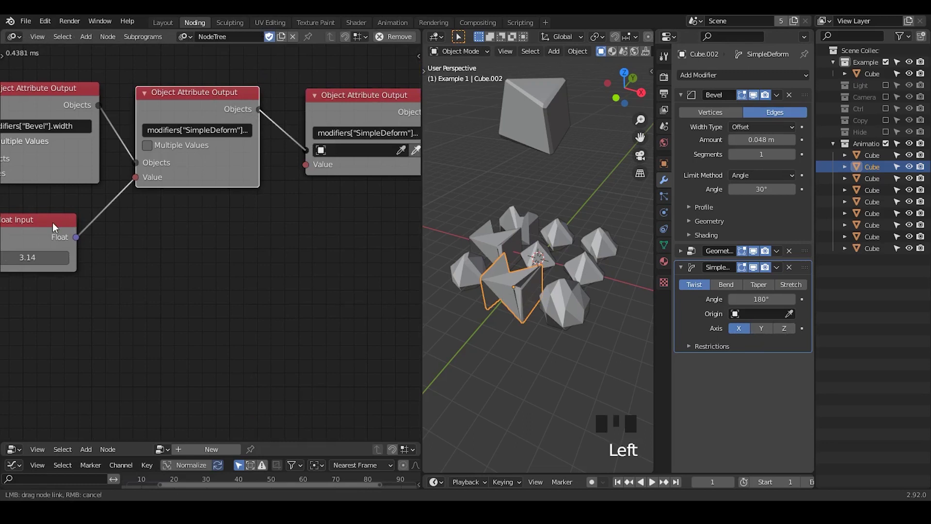
# Add a Text Input node and place it below the original SimpleDeform attribute node
pyautogui.click(206, 232)
pyautogui.hotkey('ctrl', 'a')
pyautogui.write('text in')
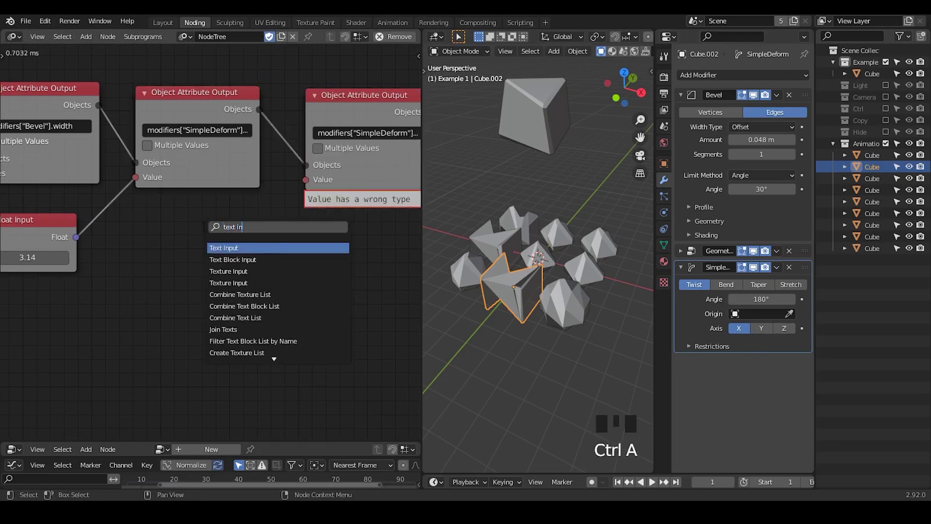
pyautogui.press('Return')
pyautogui.click(191, 218)
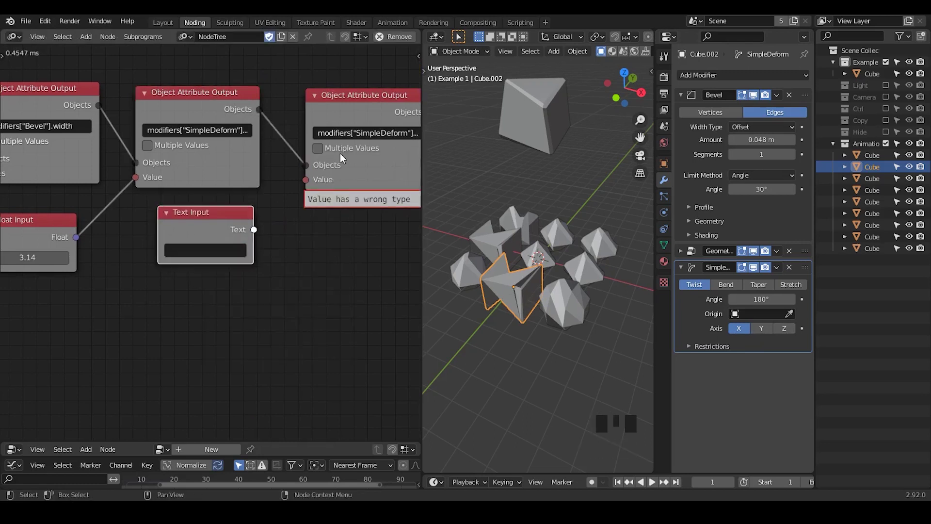
# Copy the data path of the Simple Deform axis and use it as the duplicated attribute node's property path
pyautogui.rightClick(746, 329)
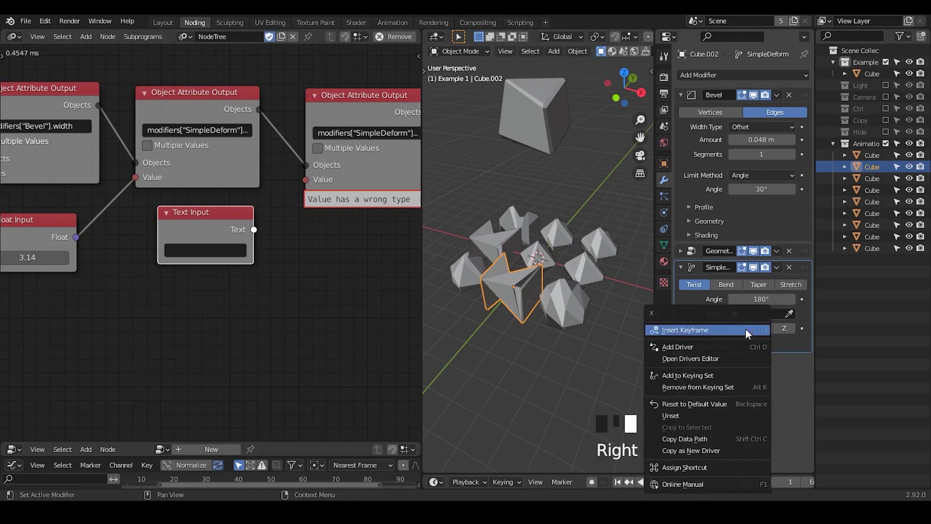
pyautogui.click(718, 438)
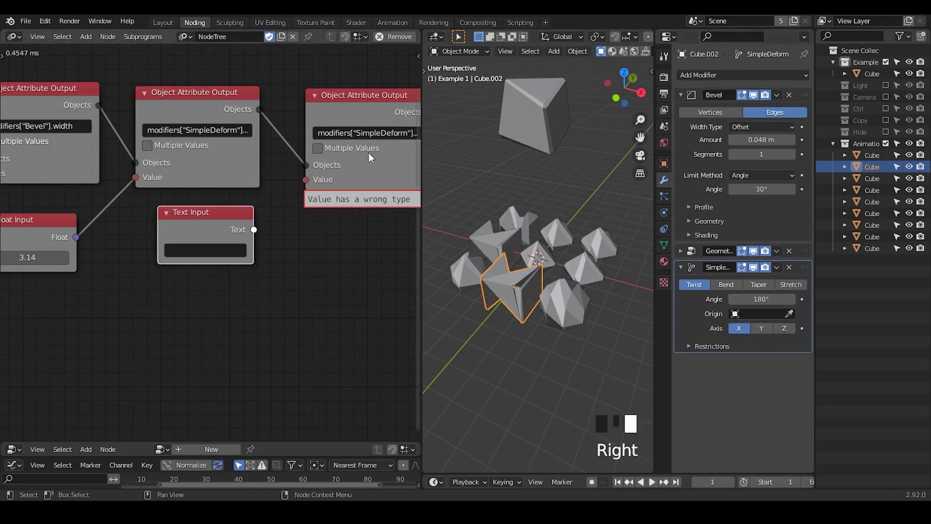
pyautogui.click(365, 134)
pyautogui.hotkey('ctrl', 'v')
pyautogui.click(304, 220)
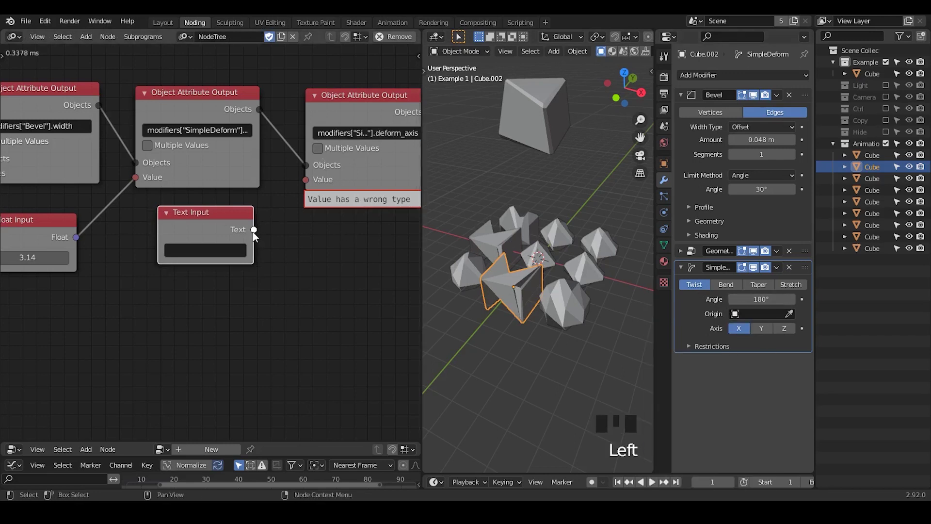
# Link the Text Input node to the deform_axis node's Value socket and set its text to X
pyautogui.moveTo(251, 232); pyautogui.dragTo(282, 206)
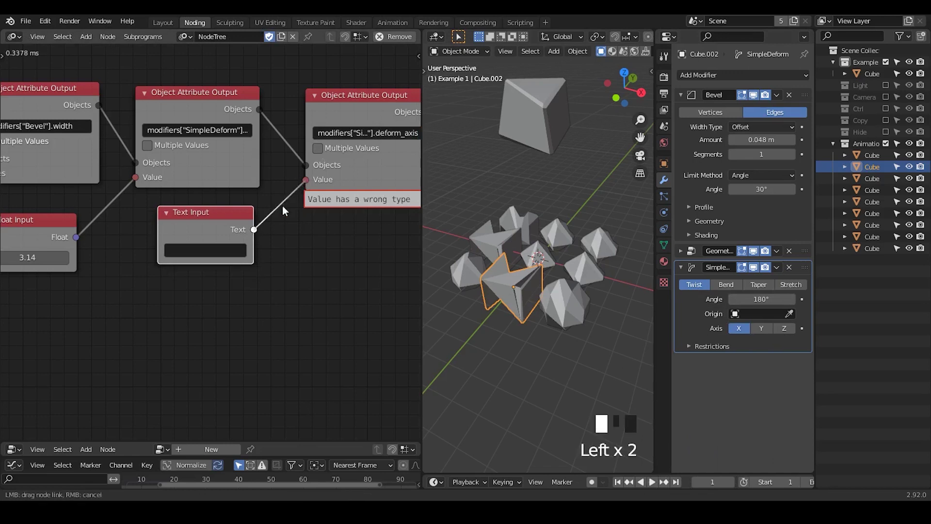
pyautogui.click(225, 247)
pyautogui.write('X')
pyautogui.press('Return')
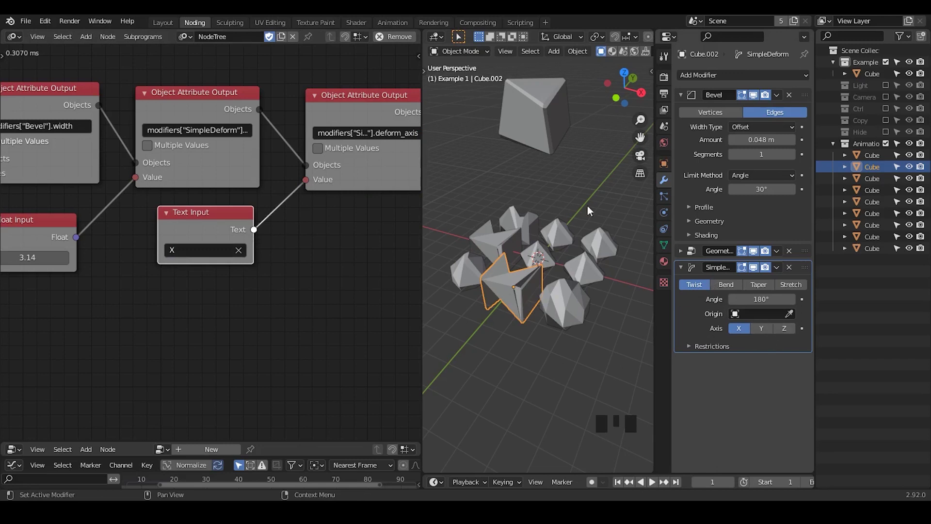
# Check the Simple Deform axis on two other instanced cubes
pyautogui.click(592, 228)
pyautogui.click(583, 225)
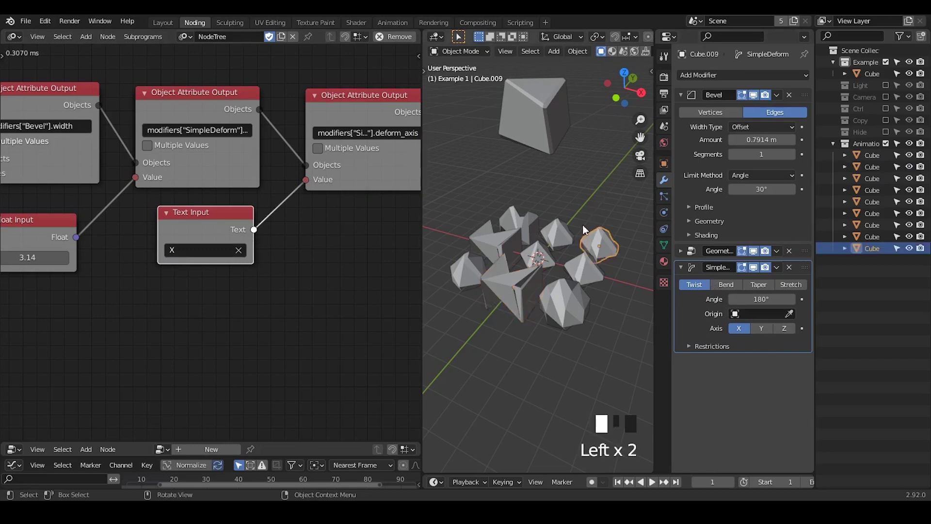
pyautogui.click(584, 264)
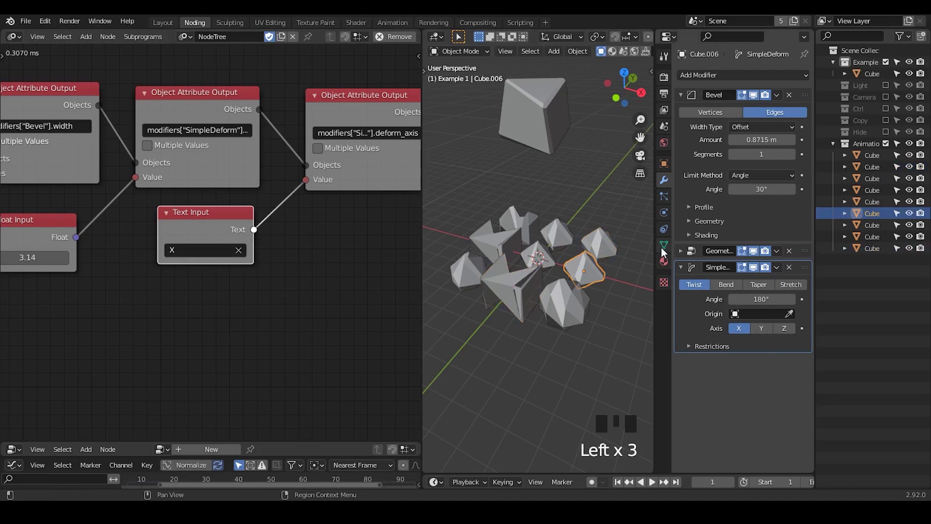
# Show the selected cube's mesh data properties and collapse the Vertex Groups and Shape Keys sections
pyautogui.click(662, 247)
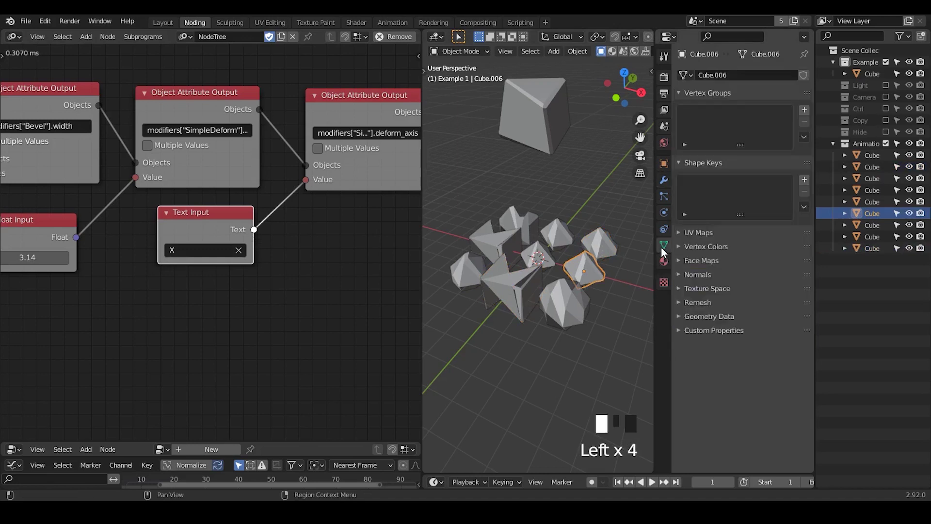
pyautogui.click(694, 92)
pyautogui.click(688, 106)
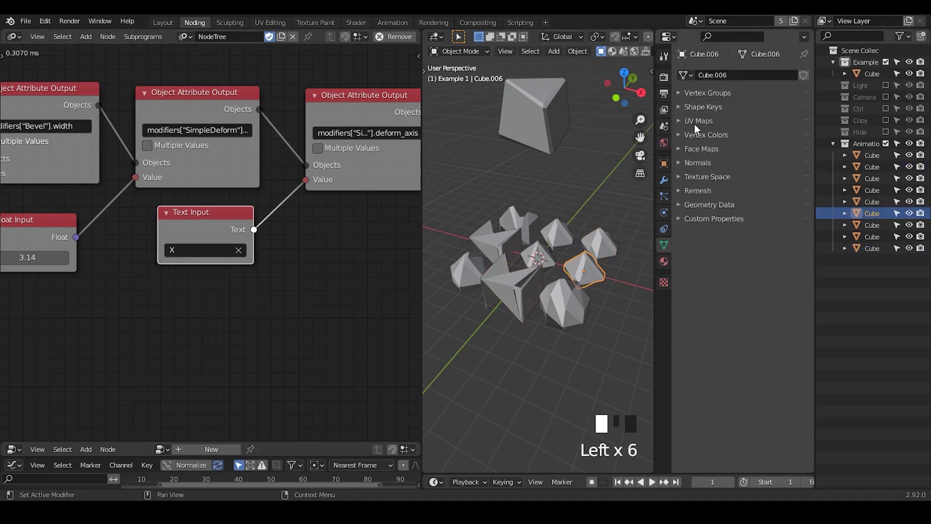
pyautogui.click(694, 124)
pyautogui.click(706, 126)
pyautogui.click(707, 136)
pyautogui.click(708, 135)
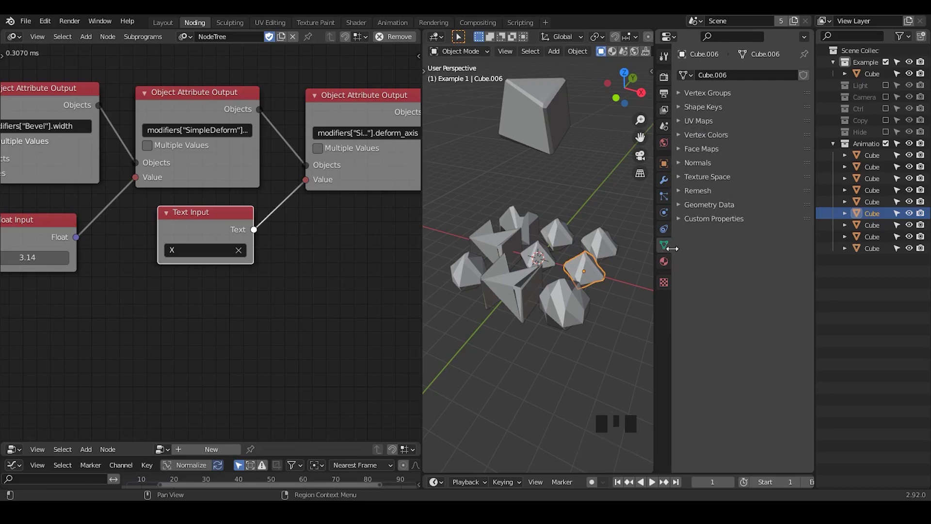
# Duplicate the deform_axis Object Attribute Output node and place the copy beside the original
pyautogui.moveTo(382, 204); pyautogui.dragTo(240, 210, button='middle')
pyautogui.click(223, 121)
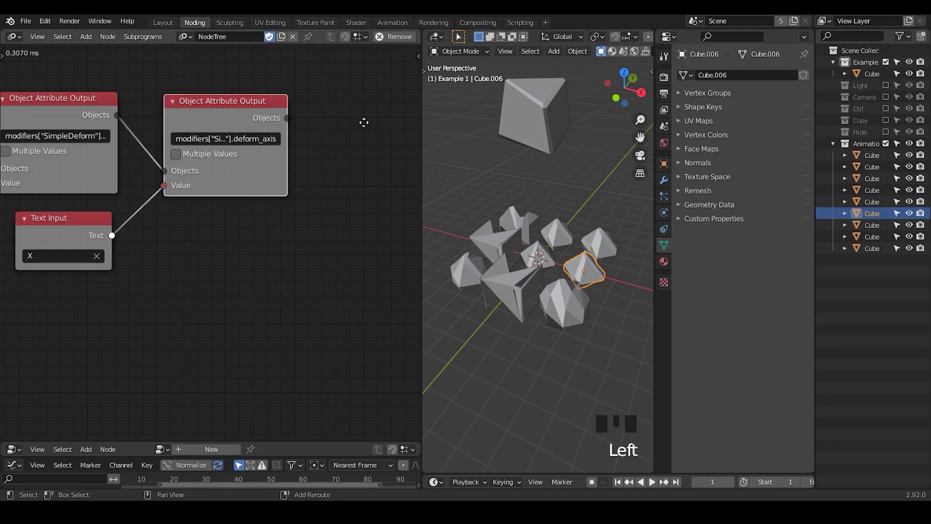
pyautogui.hotkey('shift', 'd')
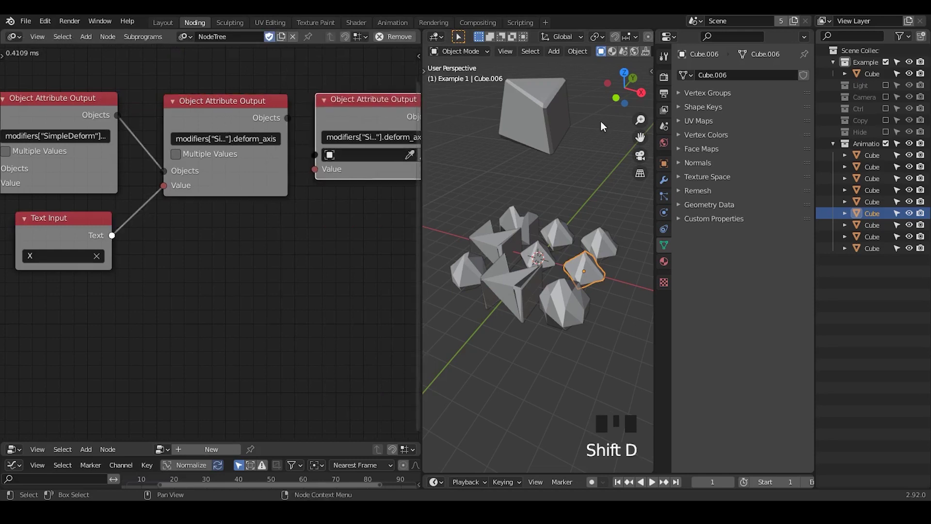
# Expand the Normals section and switch Auto Smooth on and off several times, ending with it off
pyautogui.click(685, 162)
pyautogui.click(732, 180)
pyautogui.click(732, 182)
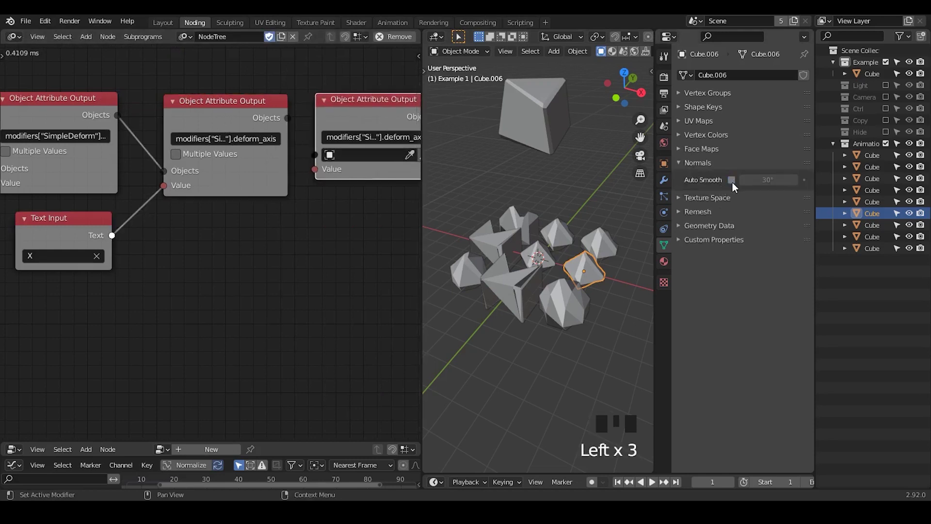
pyautogui.click(733, 182)
pyautogui.click(732, 182)
pyautogui.click(732, 180)
pyautogui.click(732, 180)
pyautogui.click(732, 179)
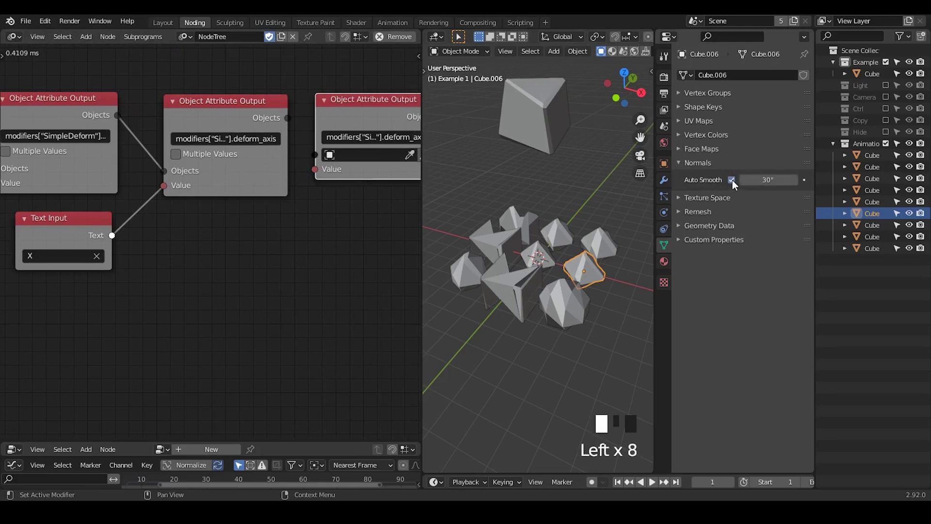
pyautogui.click(733, 180)
# Copy Auto Smooth's data path into the newly duplicated attribute node and link the deform_axis node's Objects output to it
pyautogui.rightClick(732, 180)
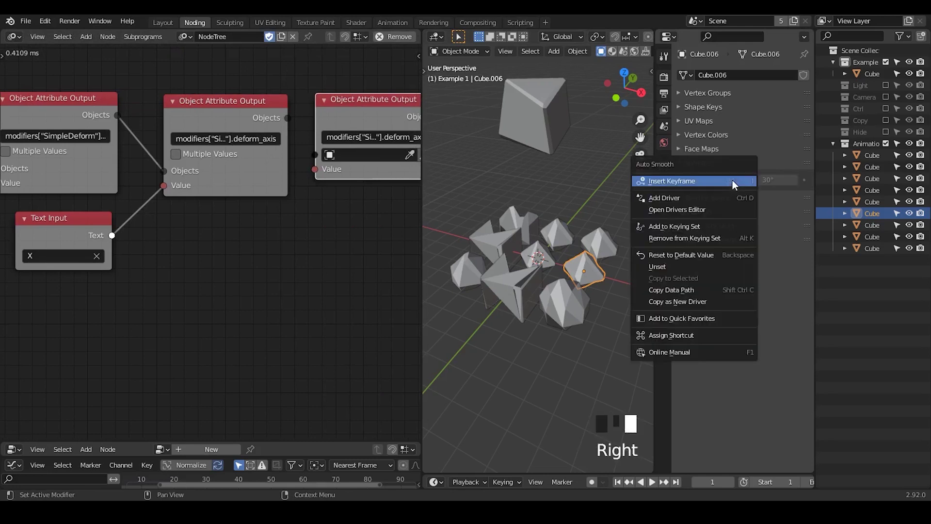
pyautogui.click(711, 289)
pyautogui.hotkey('ctrl', 'v')
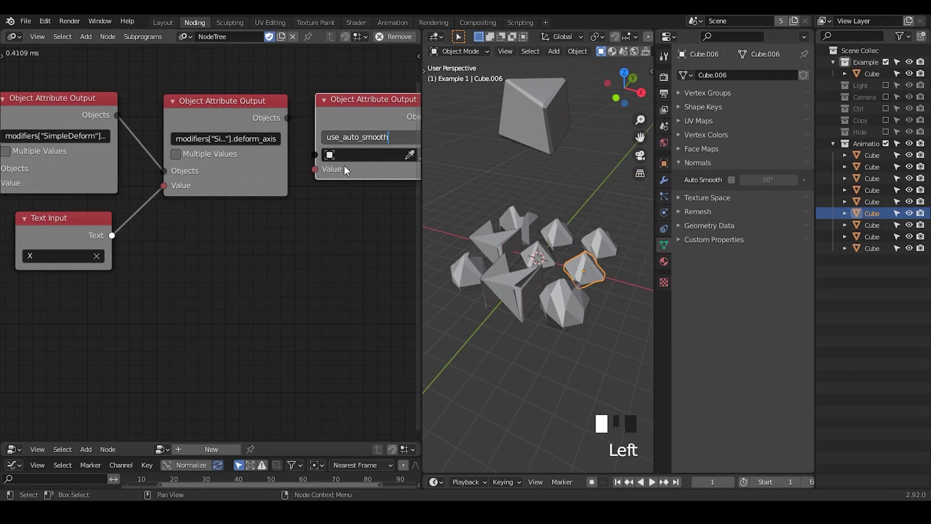
pyautogui.click(313, 155)
pyautogui.moveTo(312, 155); pyautogui.dragTo(315, 157)
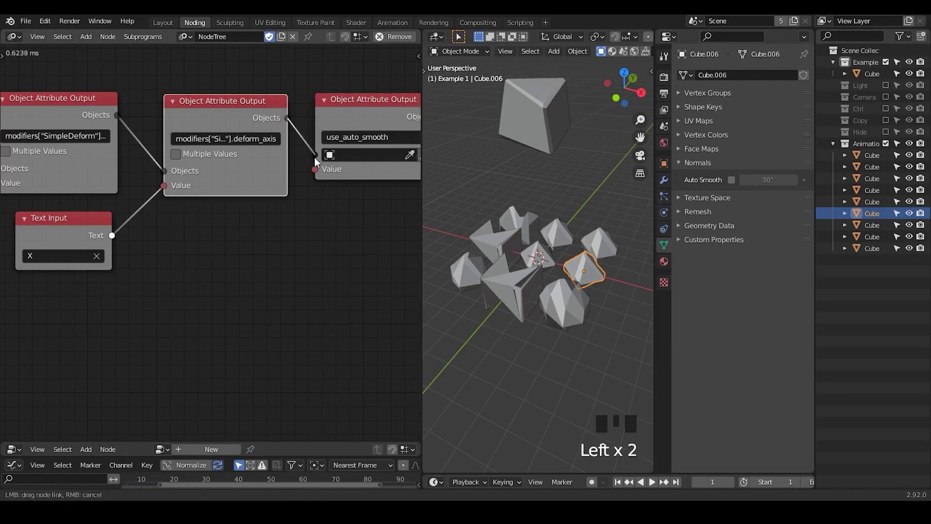
# Disconnect the Text Input node from the deform_axis node's Value socket and reconnect it
pyautogui.click(58, 237)
pyautogui.moveTo(298, 222); pyautogui.dragTo(281, 215, button='middle')
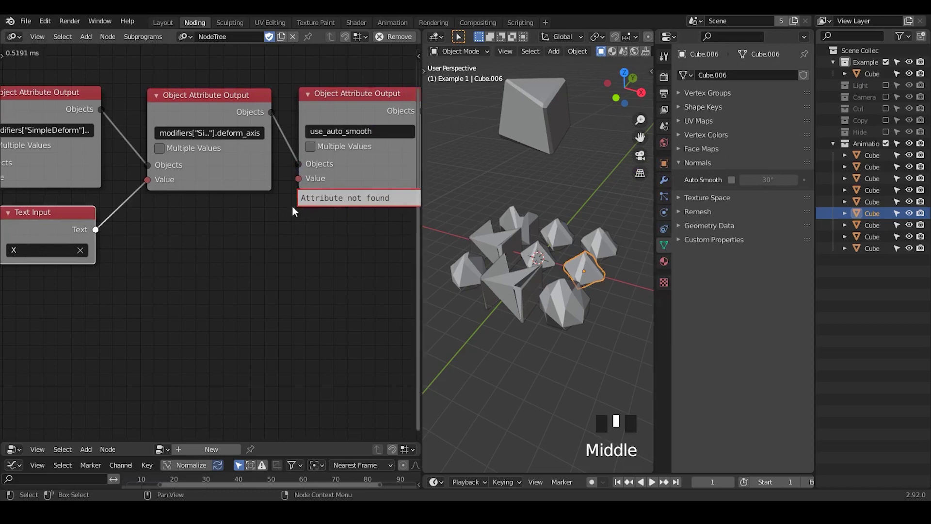
pyautogui.moveTo(148, 179); pyautogui.dragTo(127, 209)
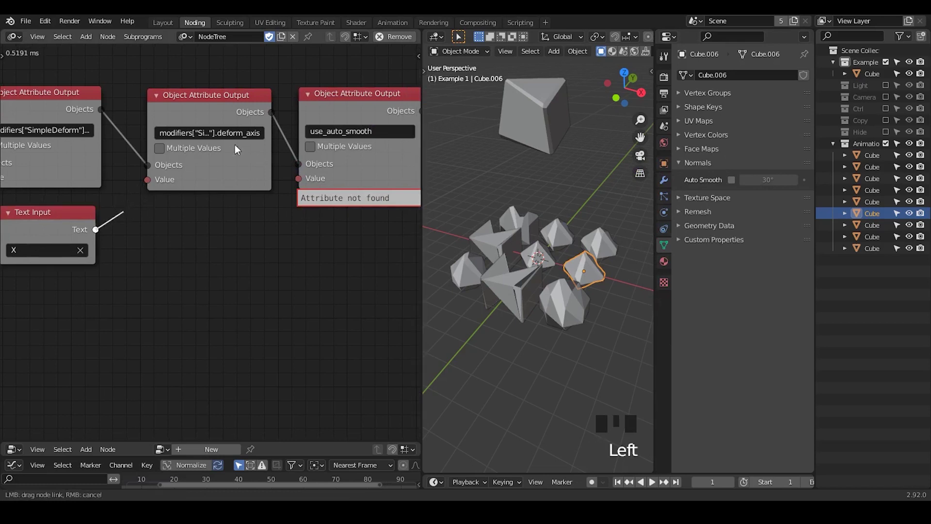
pyautogui.moveTo(235, 145); pyautogui.dragTo(286, 188)
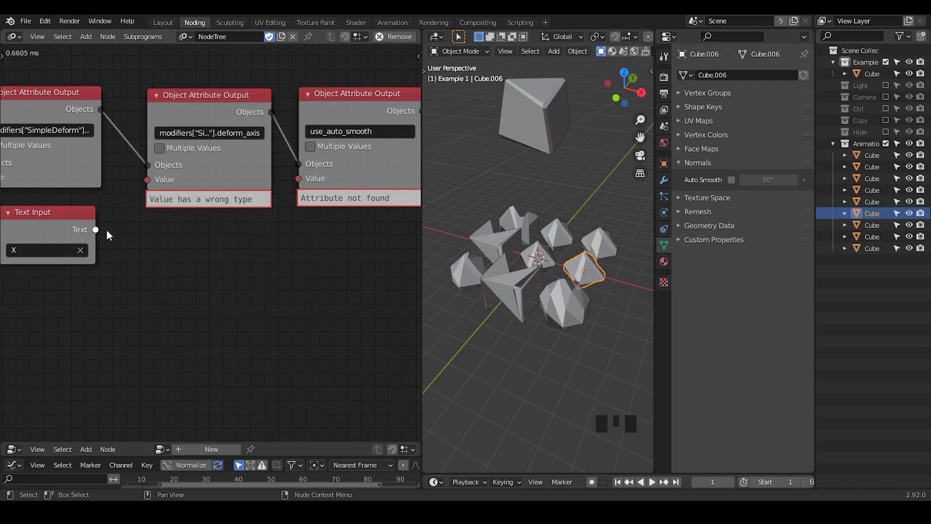
pyautogui.moveTo(95, 229); pyautogui.dragTo(150, 186)
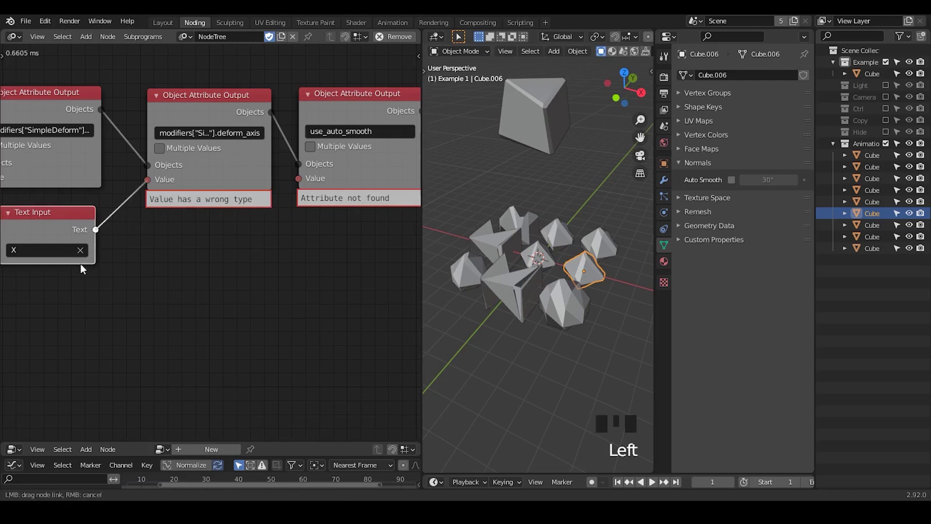
pyautogui.moveTo(80, 269); pyautogui.dragTo(281, 228, button='middle')
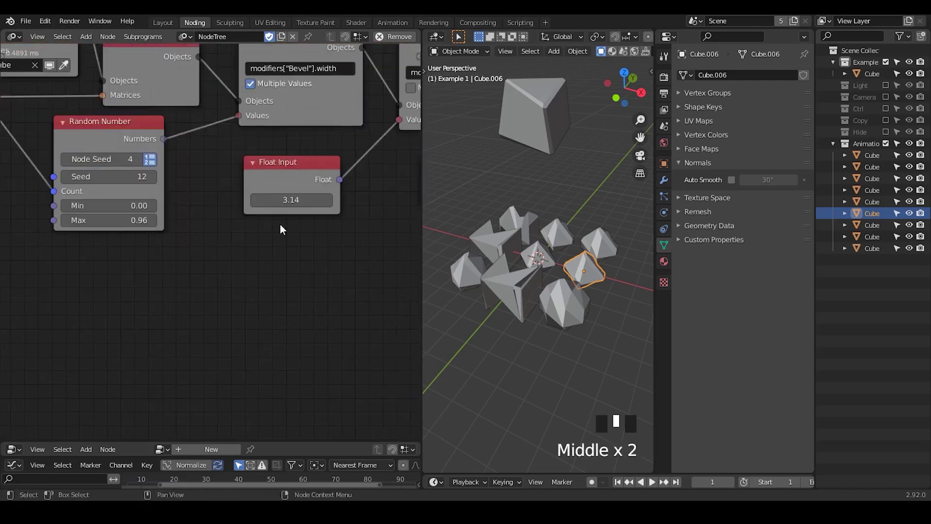
pyautogui.moveTo(374, 195); pyautogui.dragTo(194, 188, button='middle')
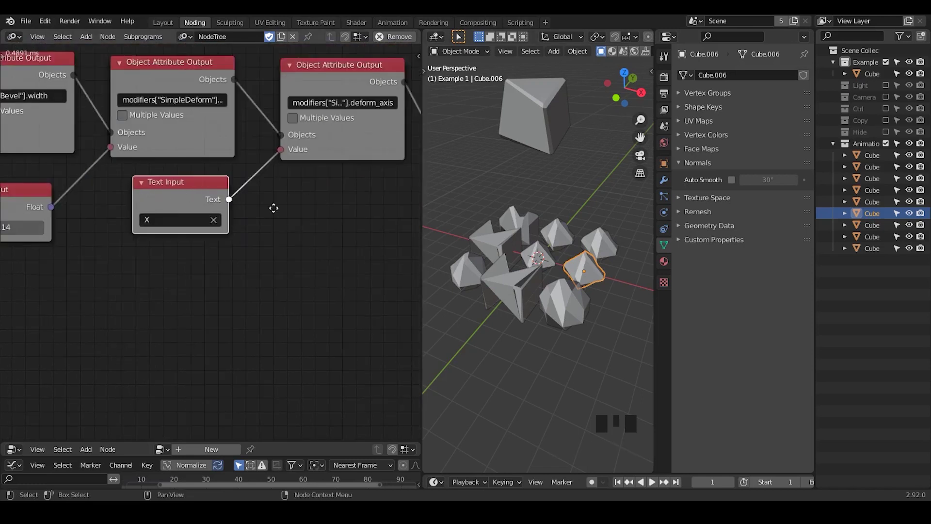
pyautogui.moveTo(272, 205); pyautogui.dragTo(129, 231, button='middle')
pyautogui.moveTo(301, 194); pyautogui.dragTo(267, 200, button='middle')
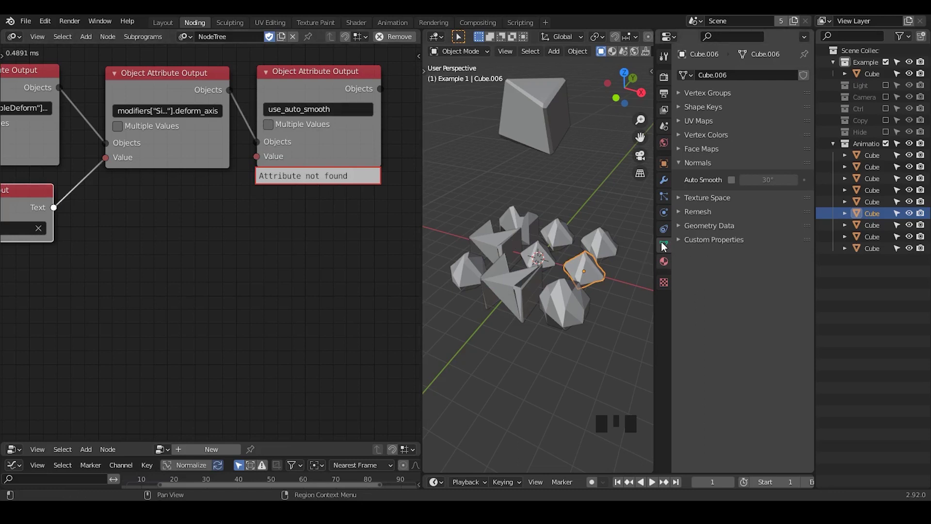
# Change the attribute path of the unfinished Object Attribute Output node to data.use_auto_smooth
pyautogui.click(286, 109)
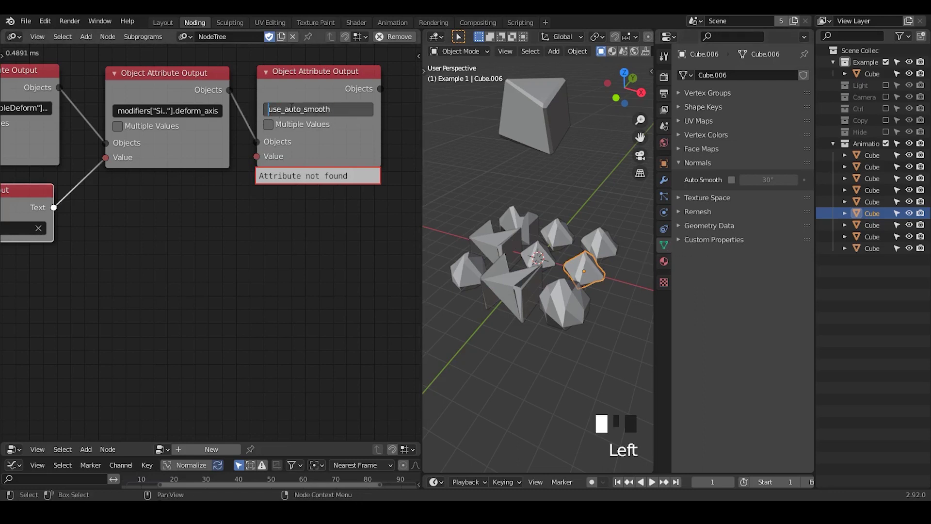
pyautogui.write('data.')
pyautogui.press('Return')
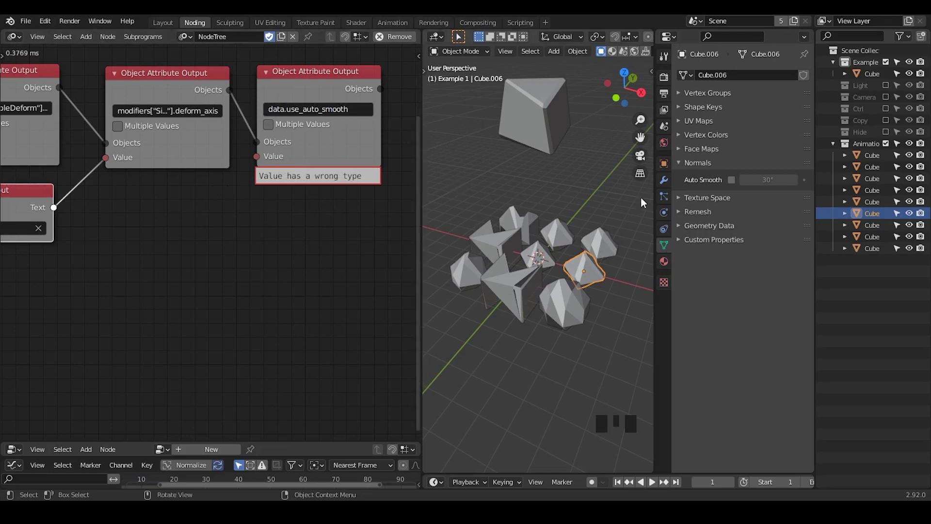
# Switch Auto Smooth on and off again in the selected cube's Normals settings
pyautogui.hotkey('ctrl', 'a')
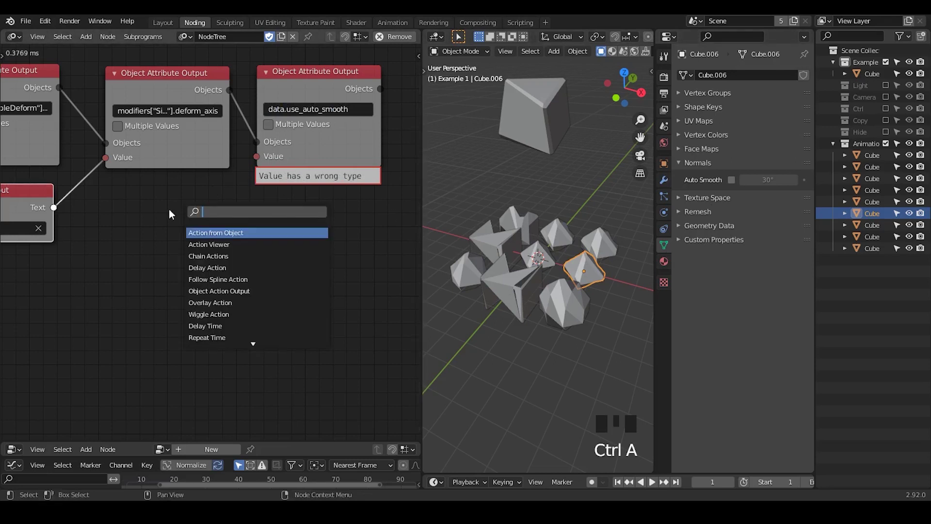
pyautogui.click(731, 181)
pyautogui.click(732, 180)
pyautogui.click(732, 181)
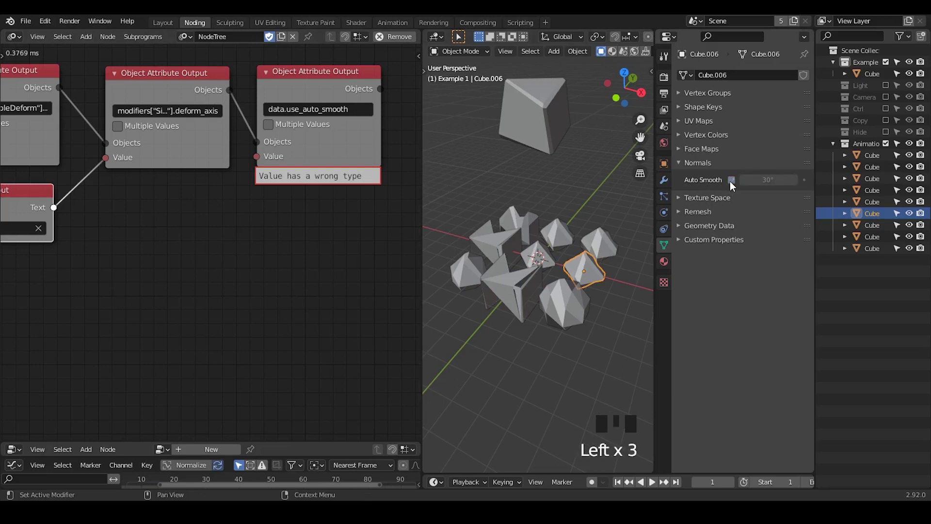
# Add a Boolean Input node below the attribute nodes and connect its Boolean output to the Value socket of the data.use_auto_smooth node
pyautogui.hotkey('ctrl', 'a')
pyautogui.write('boolea')
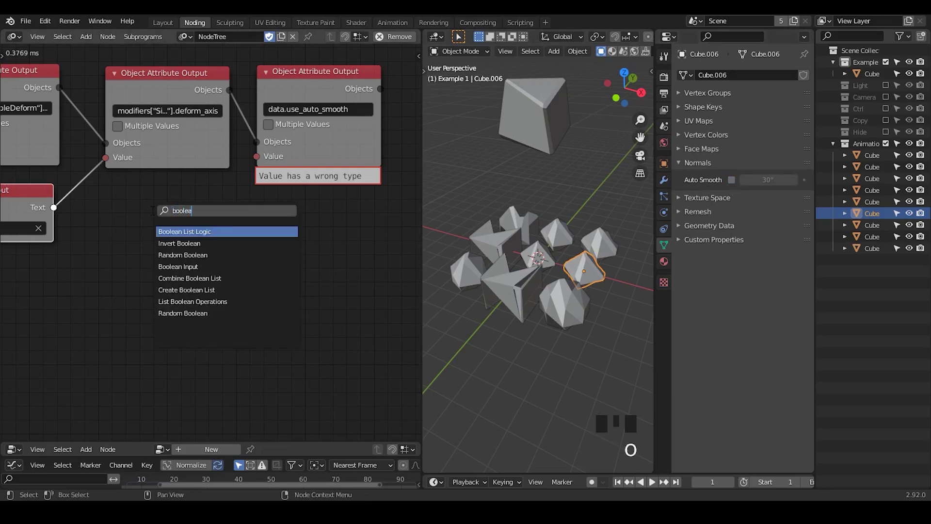
pyautogui.write('n in')
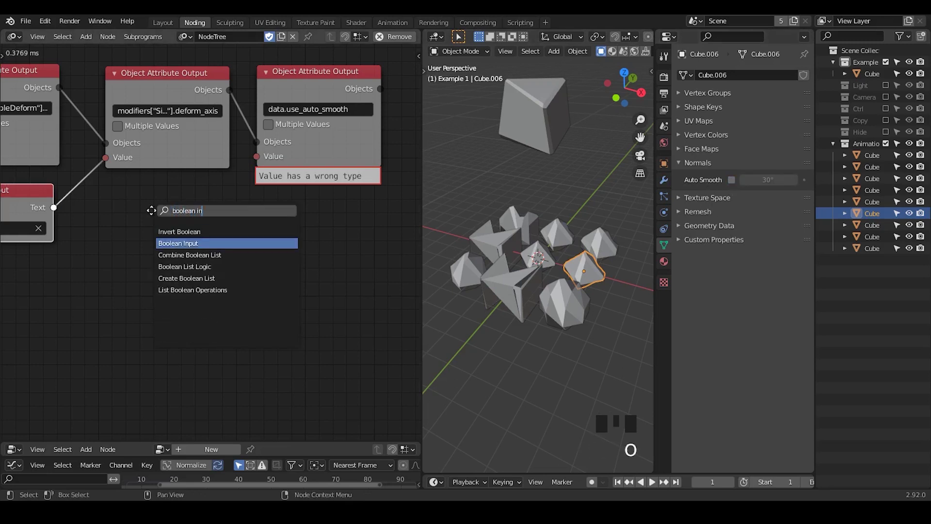
pyautogui.press('Return')
pyautogui.click(112, 188)
pyautogui.moveTo(207, 213); pyautogui.dragTo(256, 156)
pyautogui.click(245, 160)
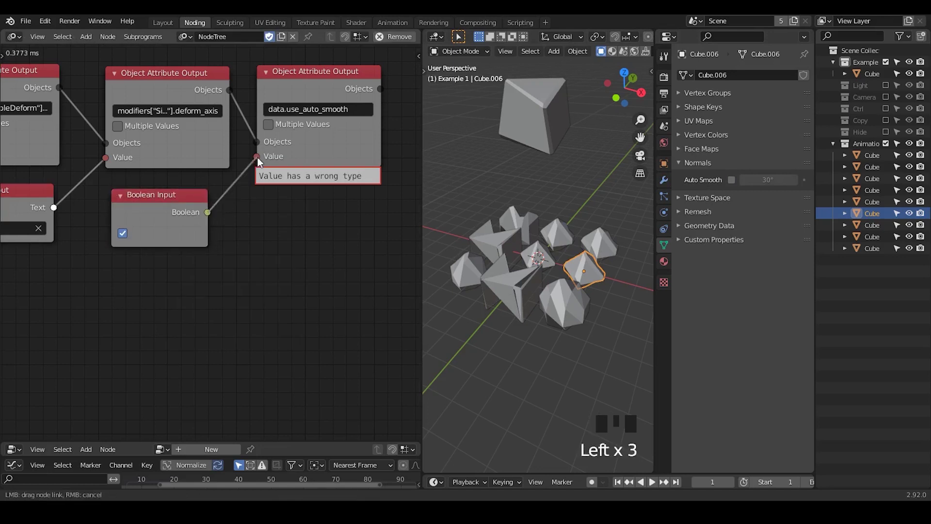
pyautogui.moveTo(271, 188); pyautogui.dragTo(273, 189)
# Select the instanced cubes one after another and check the Auto Smooth setting of each
pyautogui.click(601, 194)
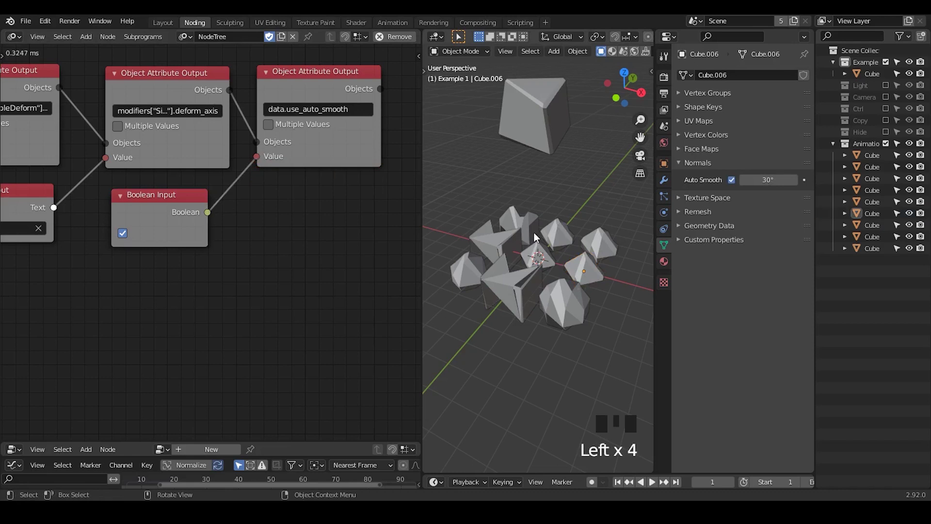
pyautogui.click(534, 232)
pyautogui.click(565, 238)
pyautogui.click(565, 238)
pyautogui.click(604, 241)
pyautogui.click(595, 271)
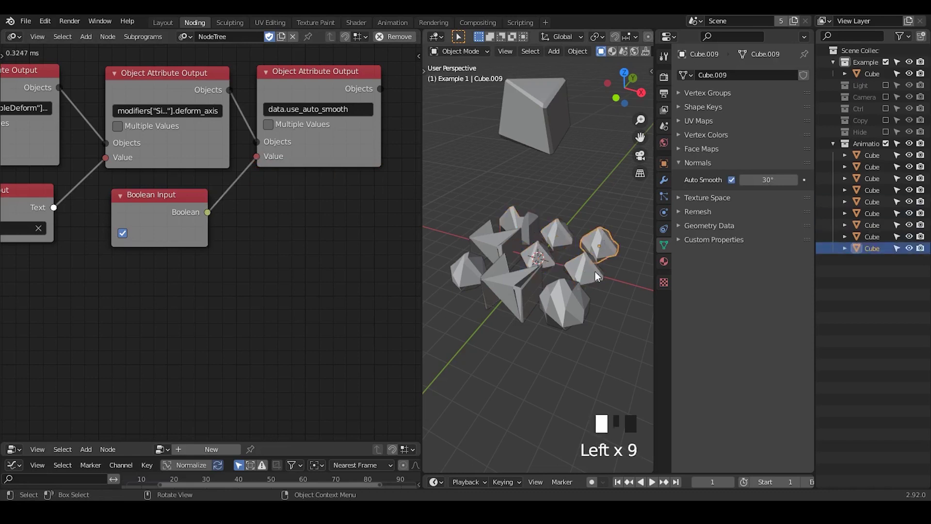
pyautogui.click(570, 301)
pyautogui.click(524, 284)
pyautogui.click(503, 240)
pyautogui.click(553, 224)
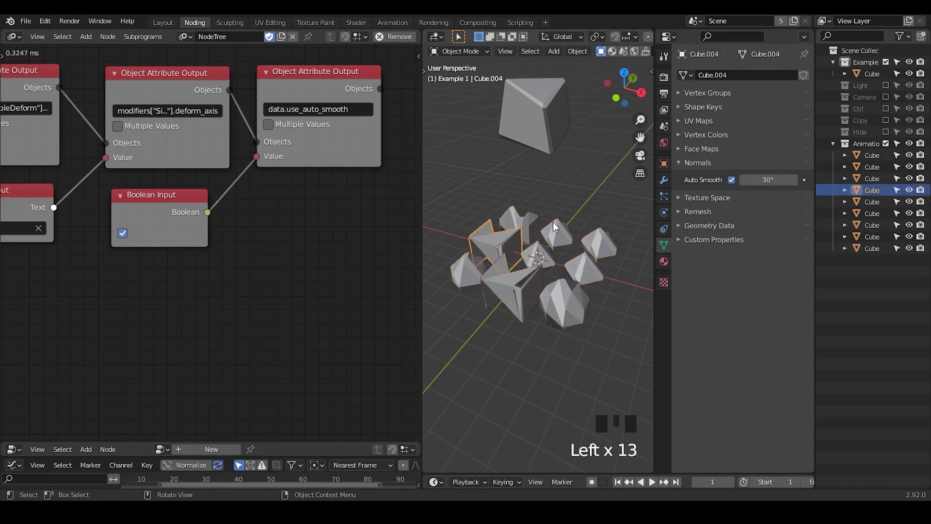
pyautogui.click(519, 222)
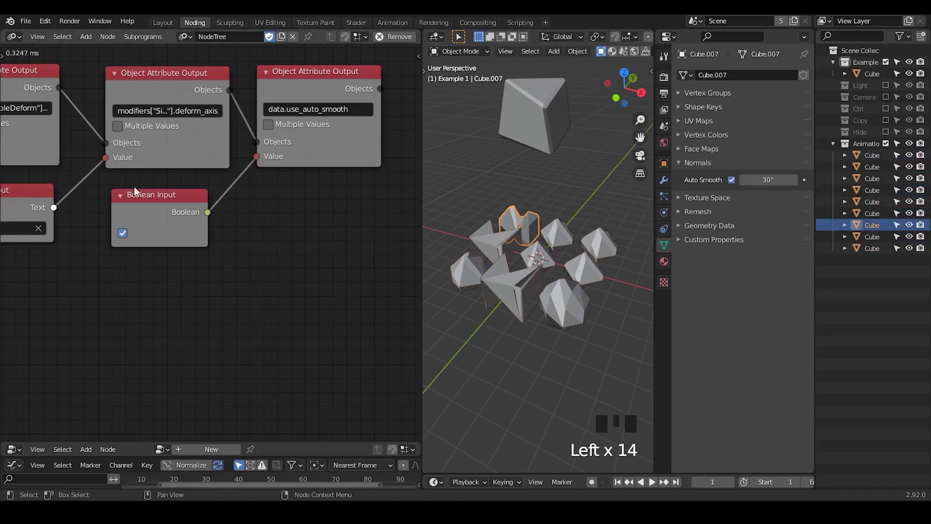
# Remove the Bevel and Simple Deform modifiers from the selected instanced cube and expand its Geometry Nodes modifier
pyautogui.moveTo(57, 199); pyautogui.dragTo(257, 198, button='middle')
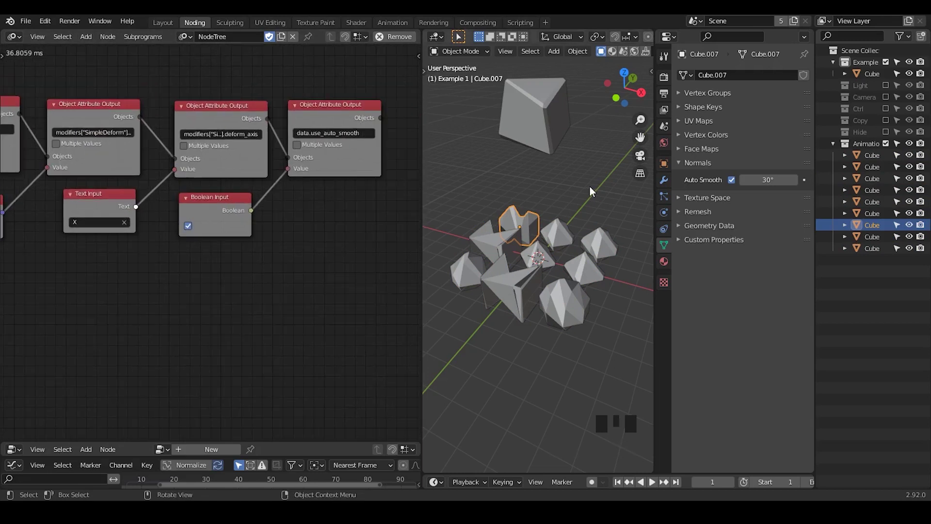
pyautogui.click(664, 180)
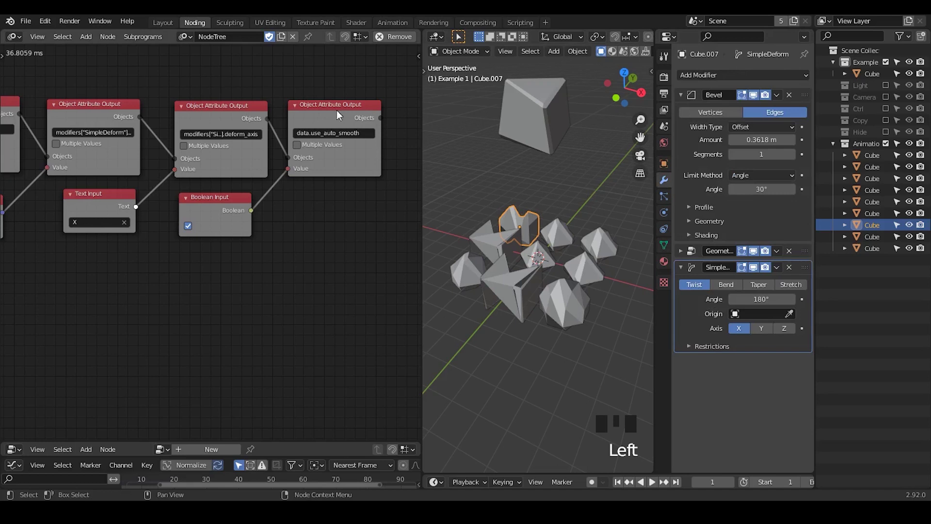
pyautogui.click(684, 95)
pyautogui.click(789, 128)
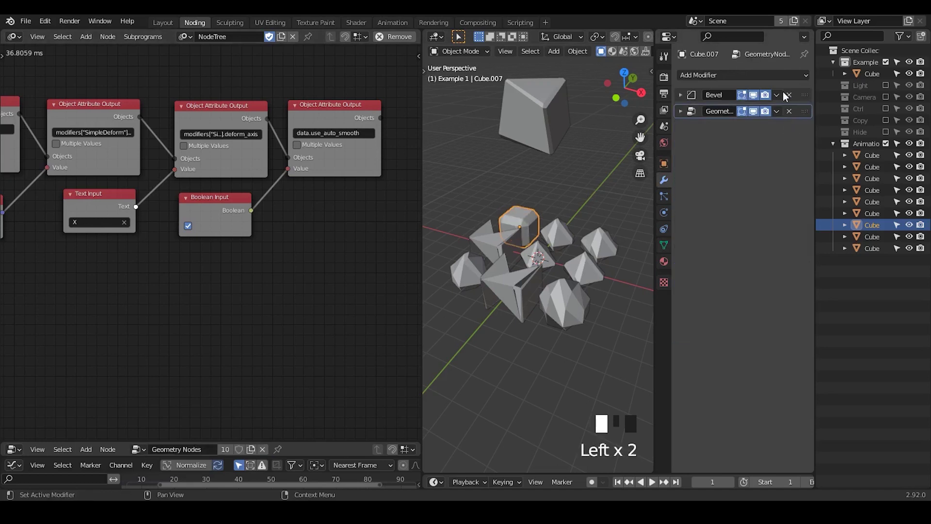
pyautogui.click(789, 95)
pyautogui.click(682, 95)
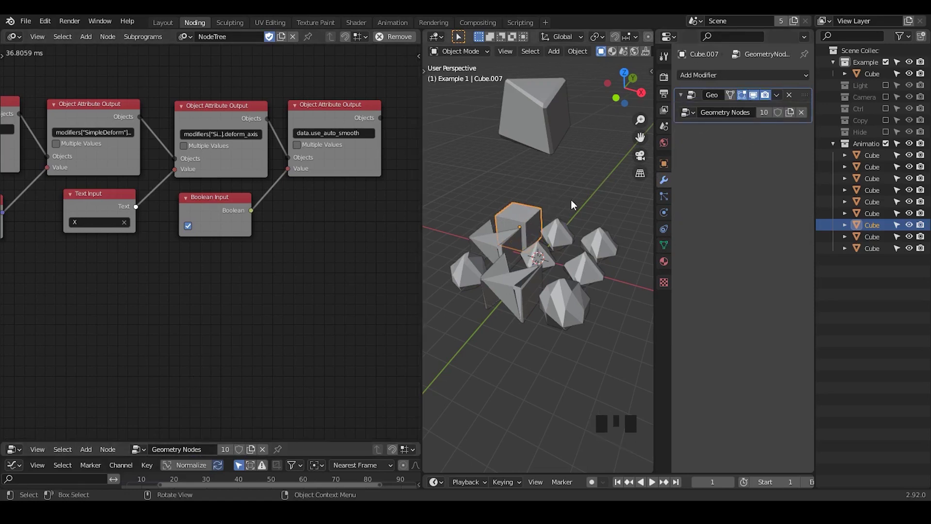
# Select the large source cube, remove its Bevel and Simple Deform modifiers, and expand the Geometry Nodes modifier
pyautogui.click(558, 118)
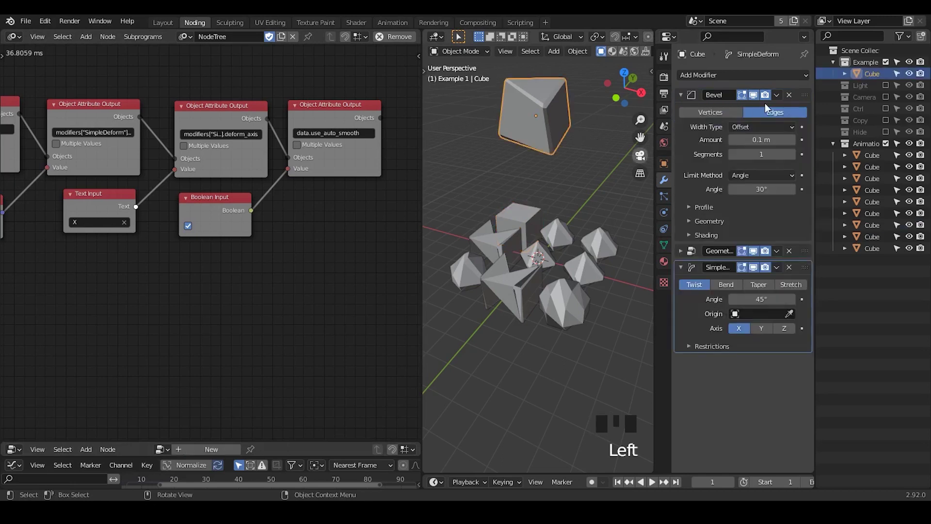
pyautogui.click(789, 94)
pyautogui.click(790, 111)
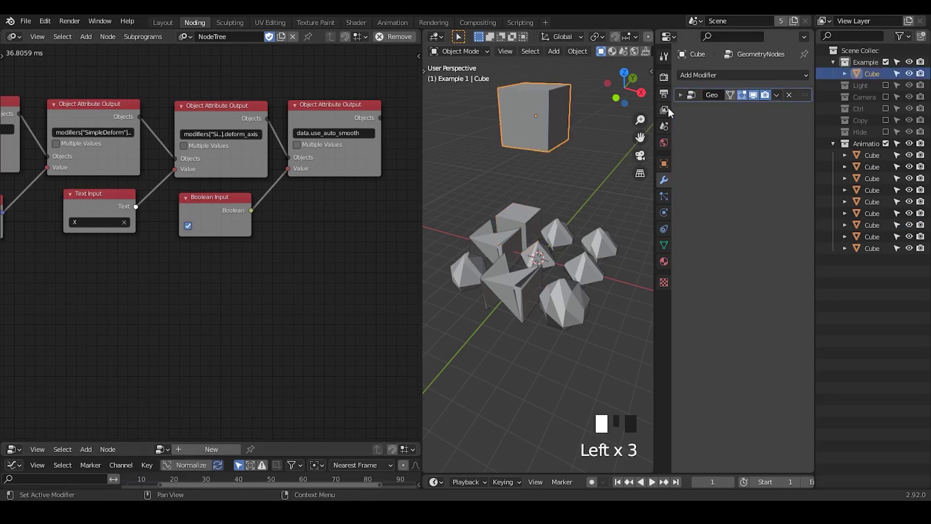
pyautogui.click(681, 94)
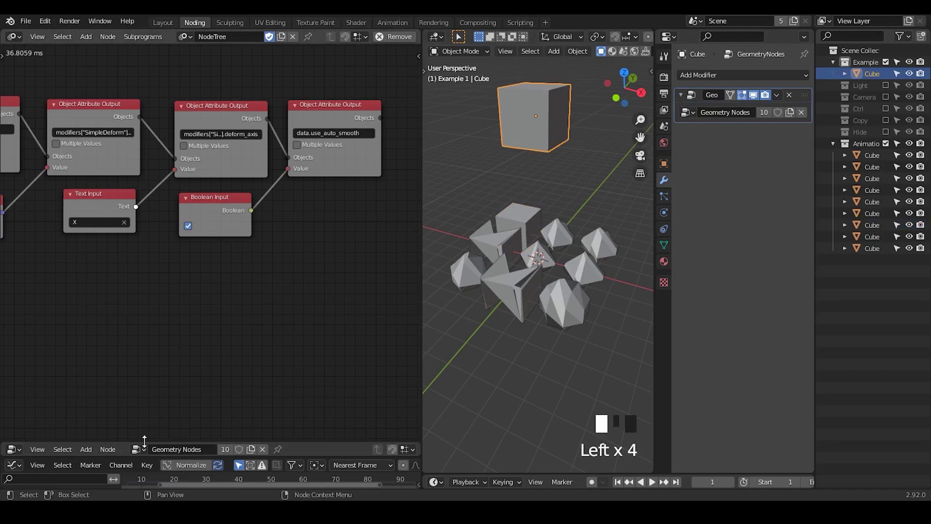
# Enlarge the geometry node editor and toggle Copy Full Object off and on in the Object Instancer to refresh the instances
pyautogui.moveTo(144, 442); pyautogui.dragTo(143, 256)
pyautogui.moveTo(104, 199); pyautogui.dragTo(397, 109, button='middle')
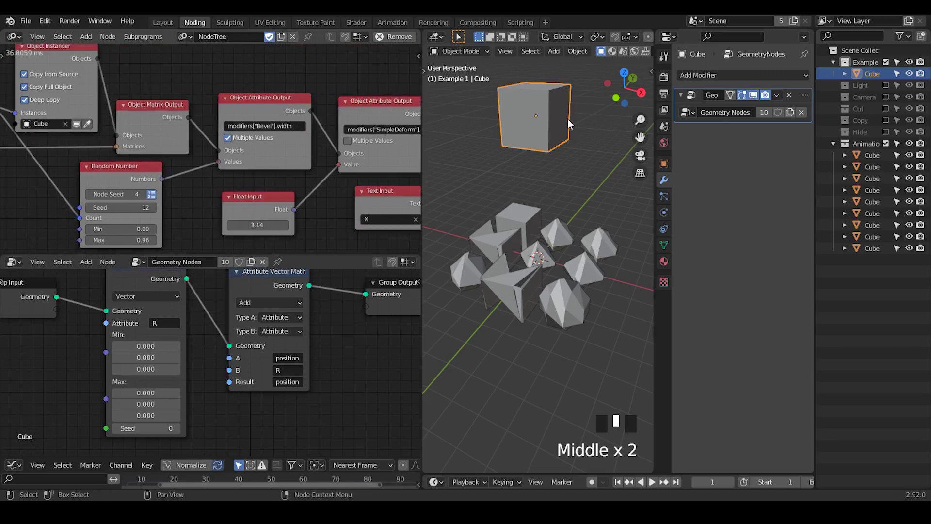
pyautogui.click(25, 88)
pyautogui.click(25, 88)
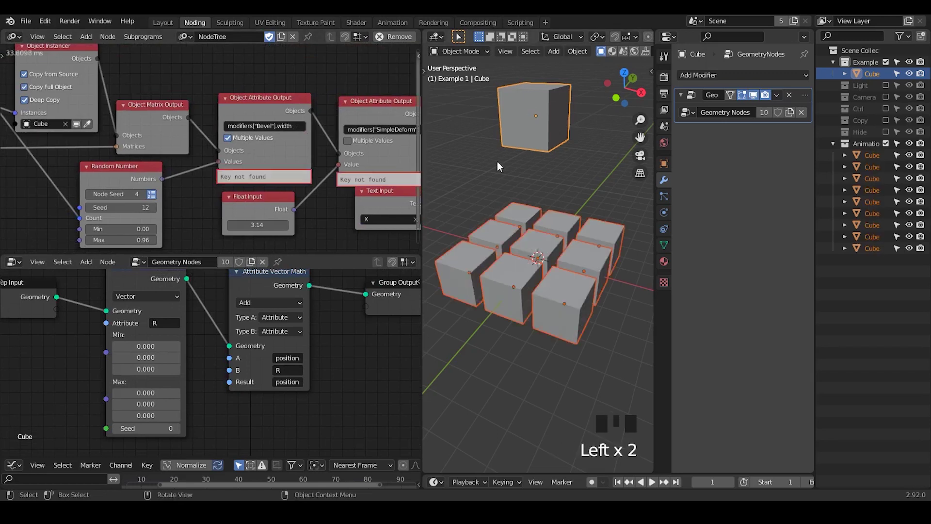
# Delete the three Object Attribute Output nodes controlling the Bevel width, Simple Deform angle and deform_axis
pyautogui.moveTo(295, 93); pyautogui.dragTo(193, 87, button='middle')
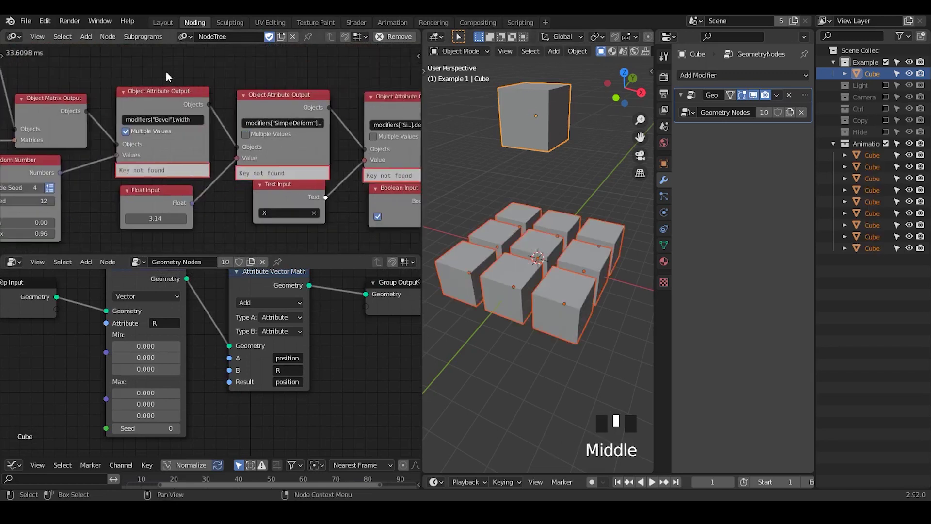
pyautogui.moveTo(166, 71); pyautogui.dragTo(400, 139)
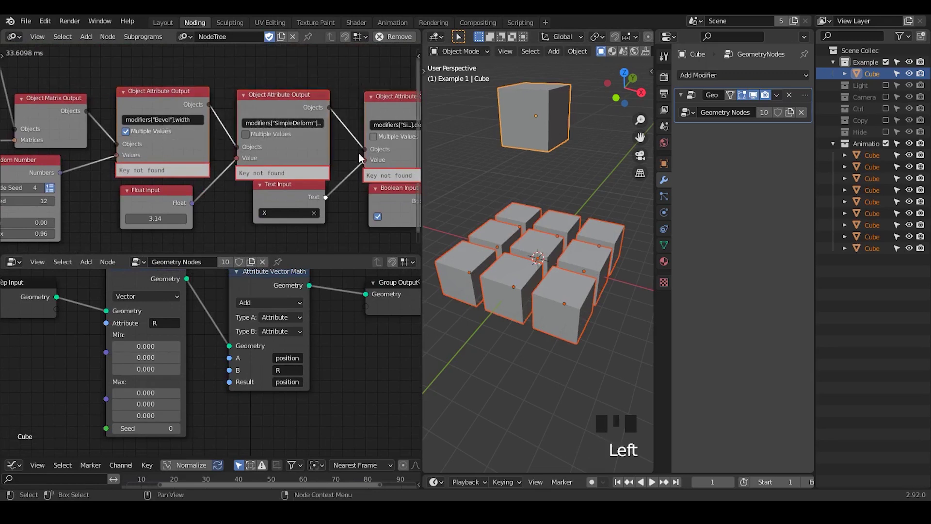
pyautogui.press('x')
# Place the data.use_auto_smooth node beside Object Matrix Output and delete the Float, Text and Boolean Input nodes
pyautogui.keyDown('ctrl'); pyautogui.moveTo(333, 139); pyautogui.dragTo(414, 92, button='middle'); pyautogui.keyUp('ctrl')
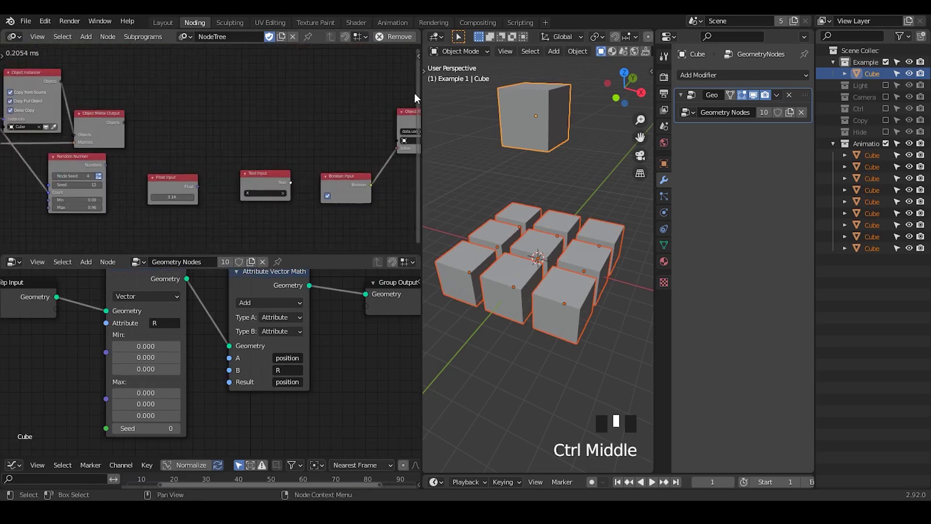
pyautogui.moveTo(407, 121); pyautogui.dragTo(100, 112)
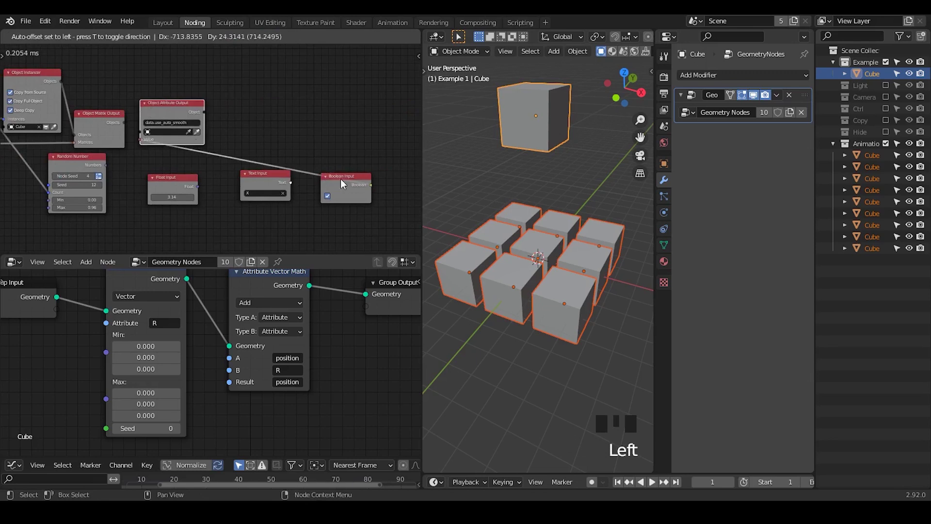
pyautogui.moveTo(380, 163); pyautogui.dragTo(181, 226)
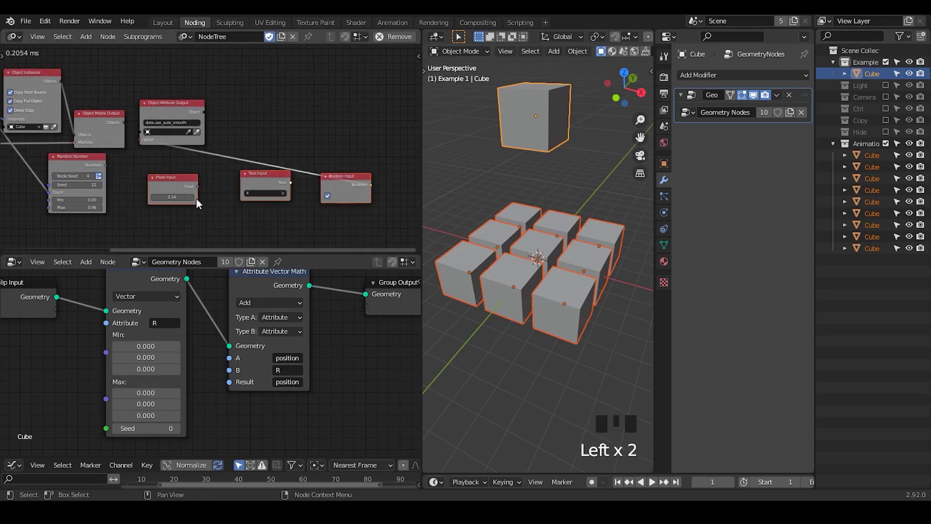
pyautogui.press('x')
# Enlarge the geometry node editor further and examine the Attribute Randomize and Attribute Vector Math nodes on an instanced cube
pyautogui.moveTo(176, 155); pyautogui.dragTo(273, 124, button='middle')
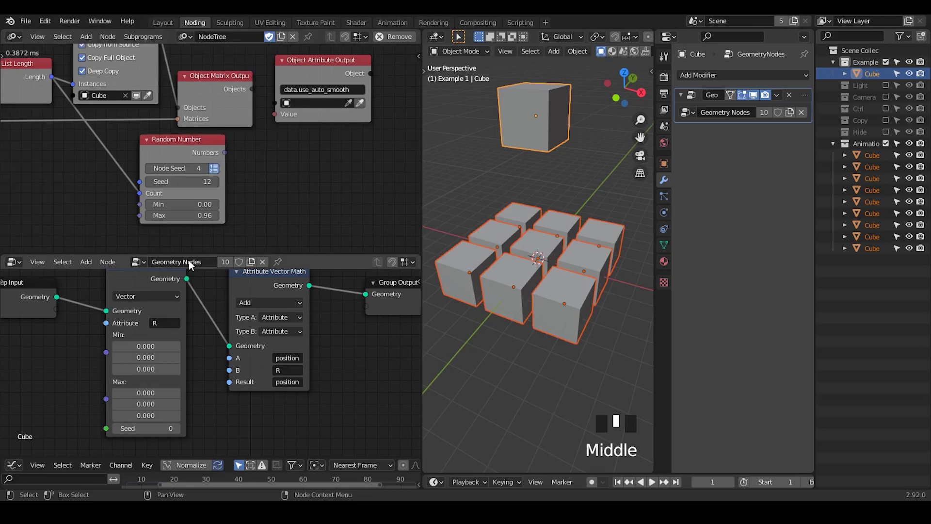
pyautogui.moveTo(187, 253); pyautogui.dragTo(194, 144)
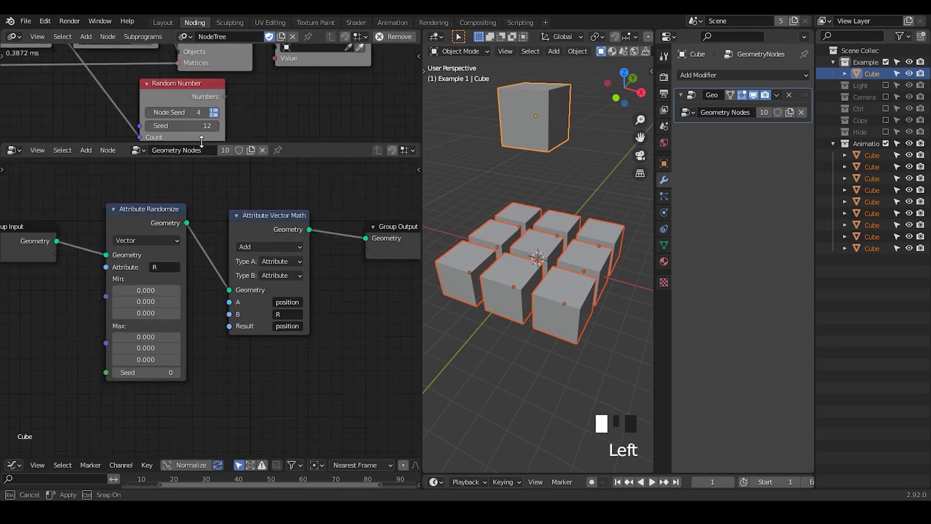
pyautogui.moveTo(223, 203); pyautogui.dragTo(266, 216, button='middle')
pyautogui.click(250, 258)
pyautogui.moveTo(249, 258); pyautogui.dragTo(194, 252, button='middle')
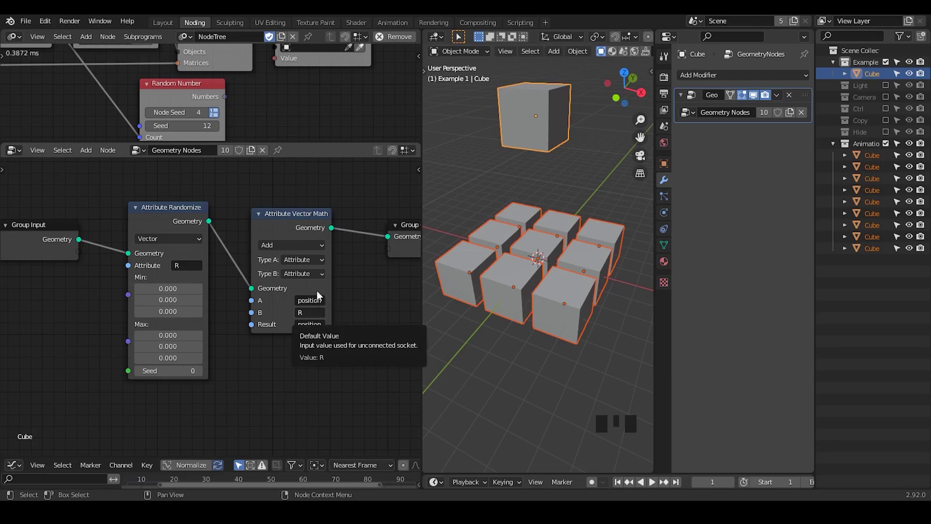
pyautogui.click(567, 181)
pyautogui.click(567, 231)
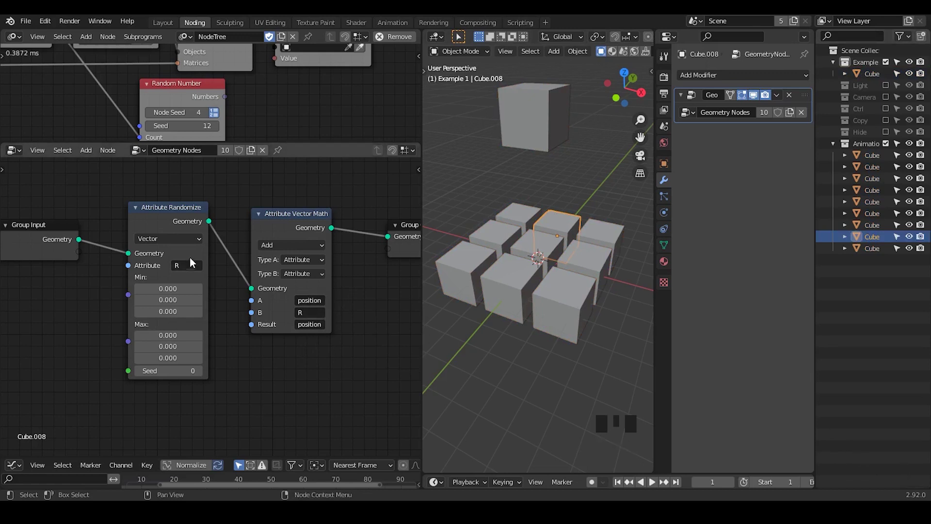
pyautogui.click(171, 214)
pyautogui.moveTo(310, 185); pyautogui.dragTo(234, 376)
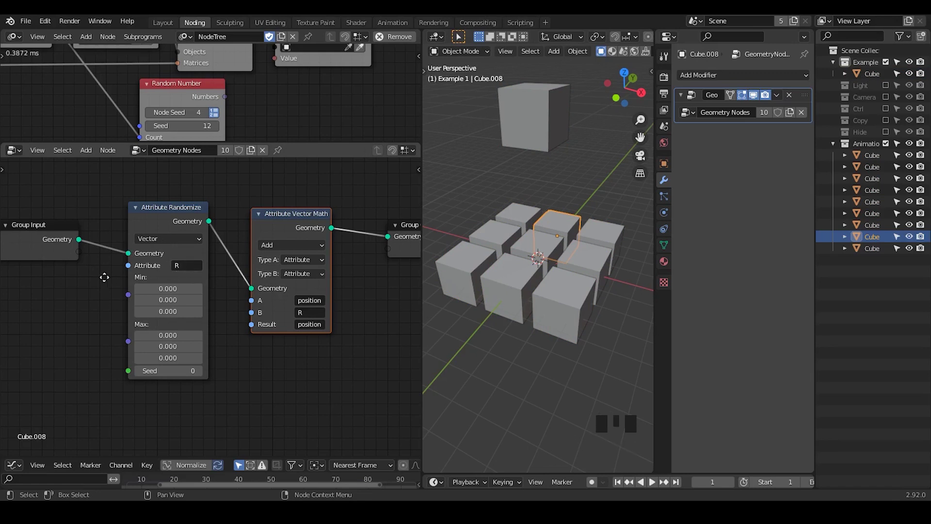
# Move Group Input aside and insert a Subdivision Surface node between it and Attribute Randomize
pyautogui.moveTo(104, 276); pyautogui.dragTo(176, 262, button='middle')
pyautogui.moveTo(94, 228); pyautogui.dragTo(22, 249)
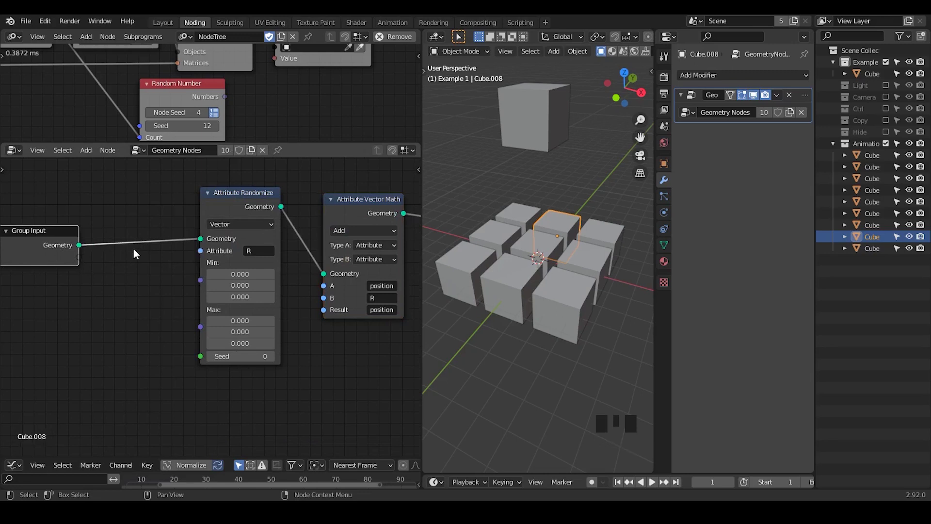
pyautogui.hotkey('ctrl', 'a')
pyautogui.write('sub')
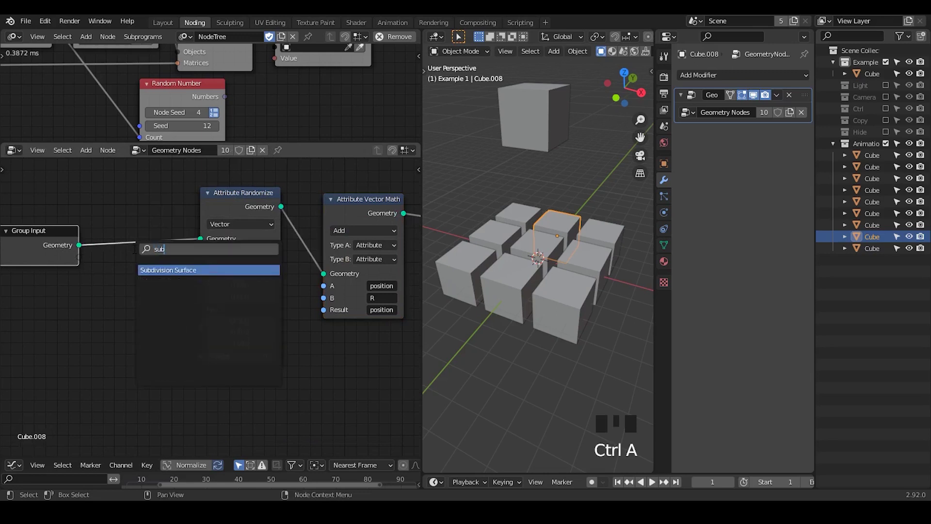
pyautogui.write('d')
pyautogui.press('Return')
pyautogui.click(131, 270)
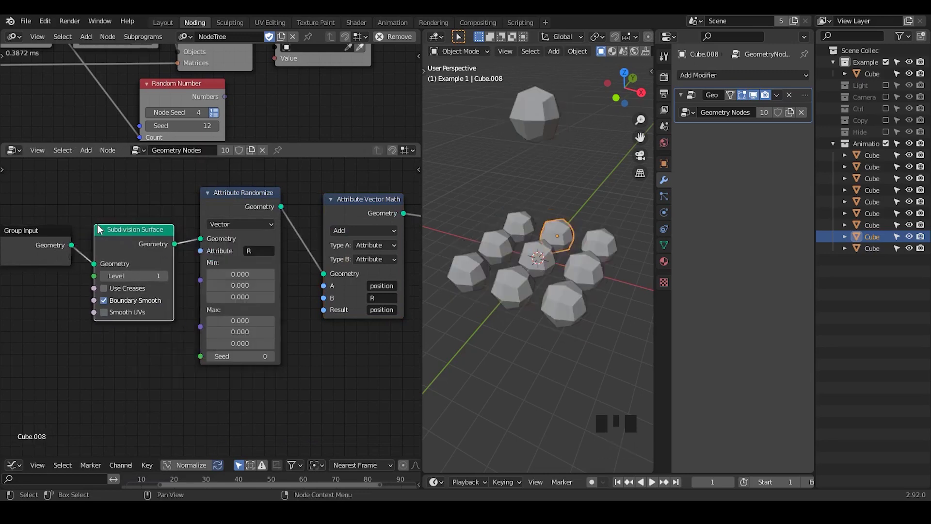
# Set all three Max values of Attribute Randomize to 1.200 and select another instanced cube
pyautogui.click(245, 320)
pyautogui.moveTo(245, 320); pyautogui.dragTo(287, 296)
pyautogui.moveTo(647, 253); pyautogui.dragTo(534, 223, button='middle')
pyautogui.click(602, 239)
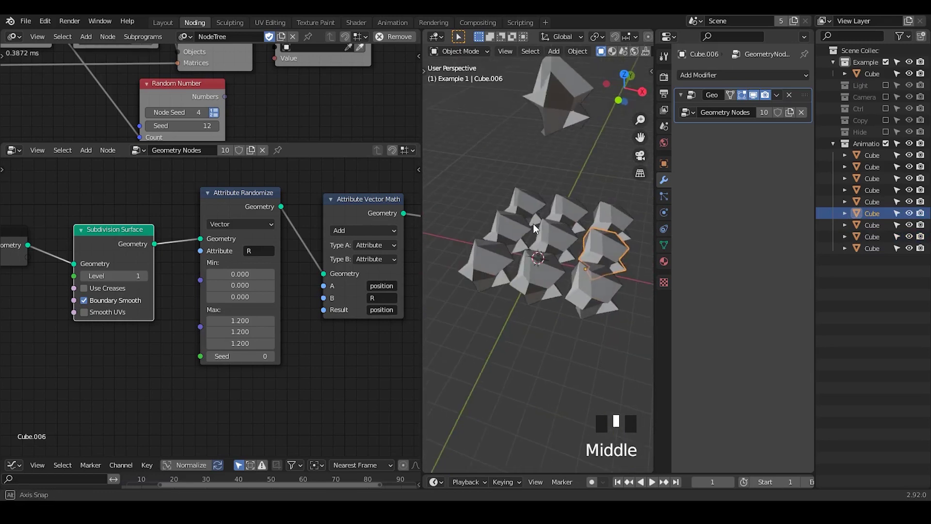
# Raise the Attribute Randomize seed to 4
pyautogui.click(270, 356)
pyautogui.click(270, 356)
pyautogui.click(269, 356)
pyautogui.click(270, 357)
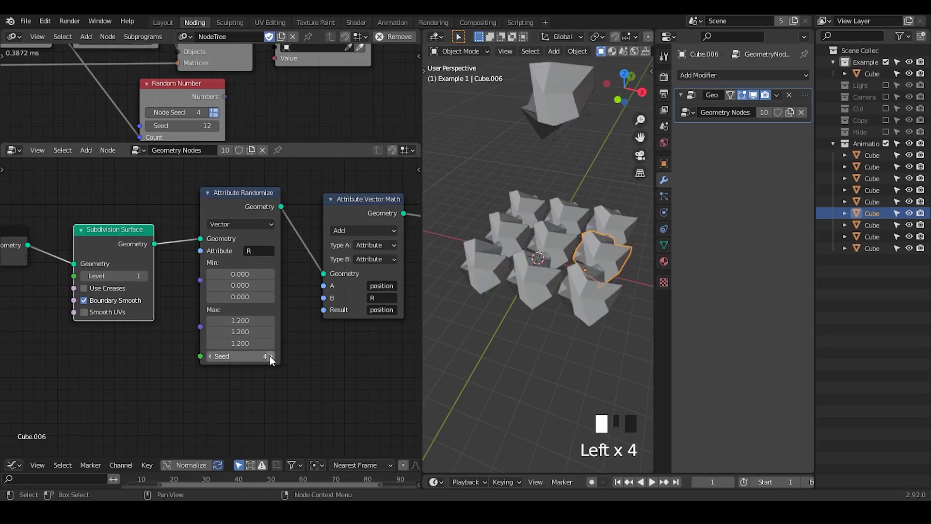
# Select several instanced cubes in turn, ending on the centre one, and raise the Attribute Randomize seed to 6
pyautogui.click(537, 207)
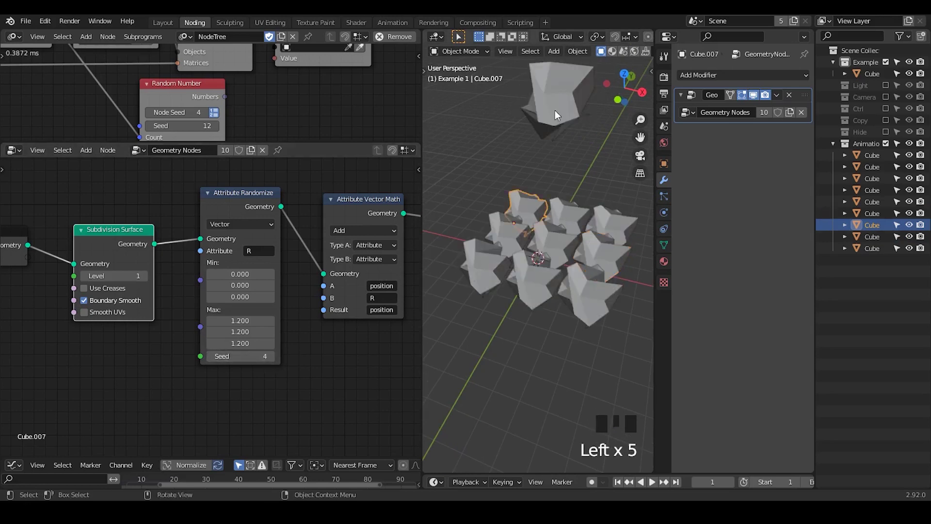
pyautogui.click(555, 109)
pyautogui.click(554, 224)
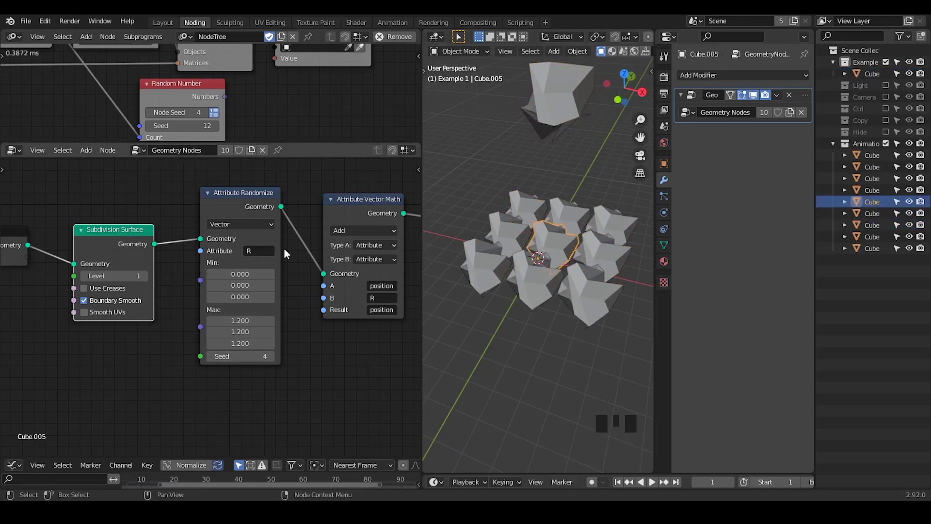
pyautogui.click(272, 357)
pyautogui.click(272, 357)
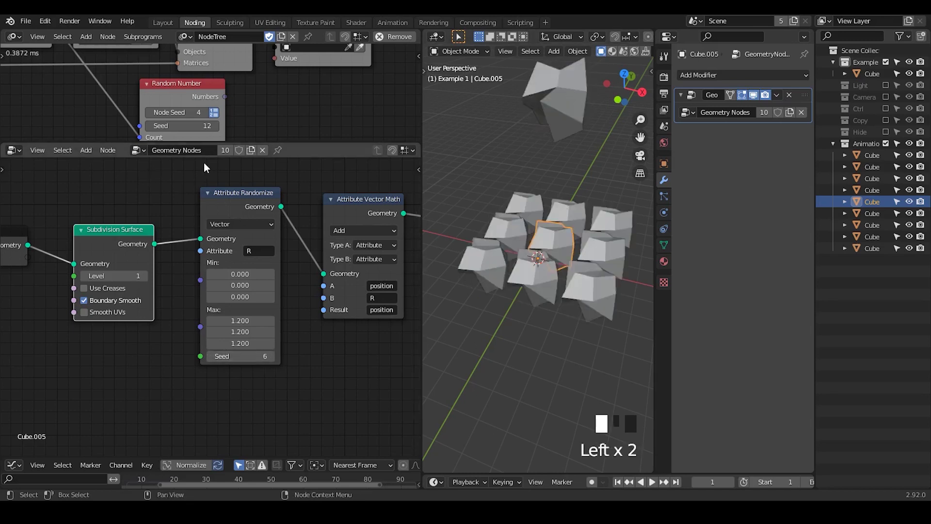
# Collapse the Subdivision Surface node and expose the Attribute Randomize Seed as an input on the Group Input node
pyautogui.click(97, 257)
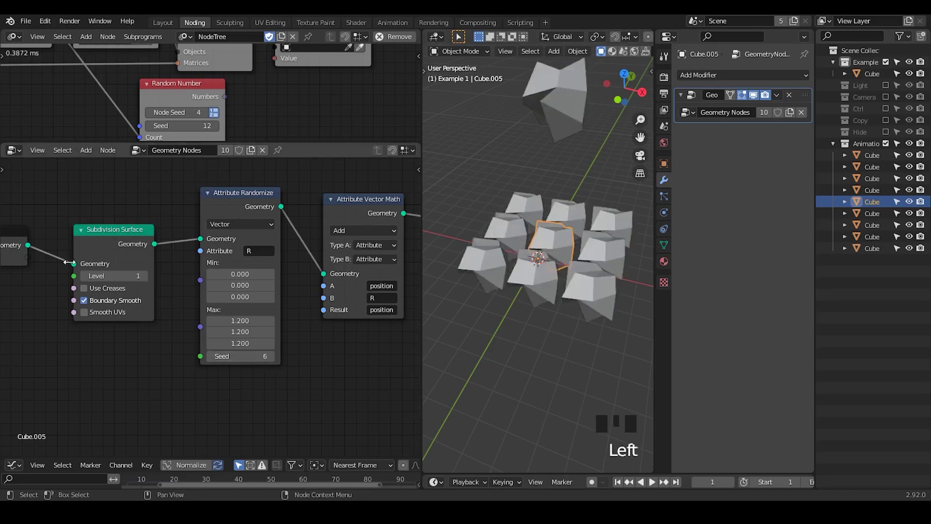
pyautogui.click(79, 231)
pyautogui.moveTo(164, 319); pyautogui.dragTo(214, 306, button='middle')
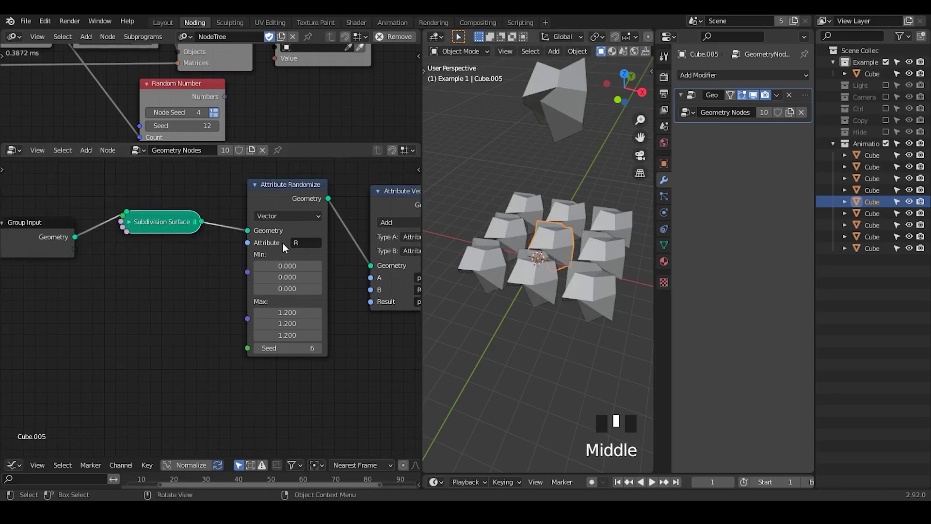
pyautogui.moveTo(305, 269); pyautogui.dragTo(266, 266, button='middle')
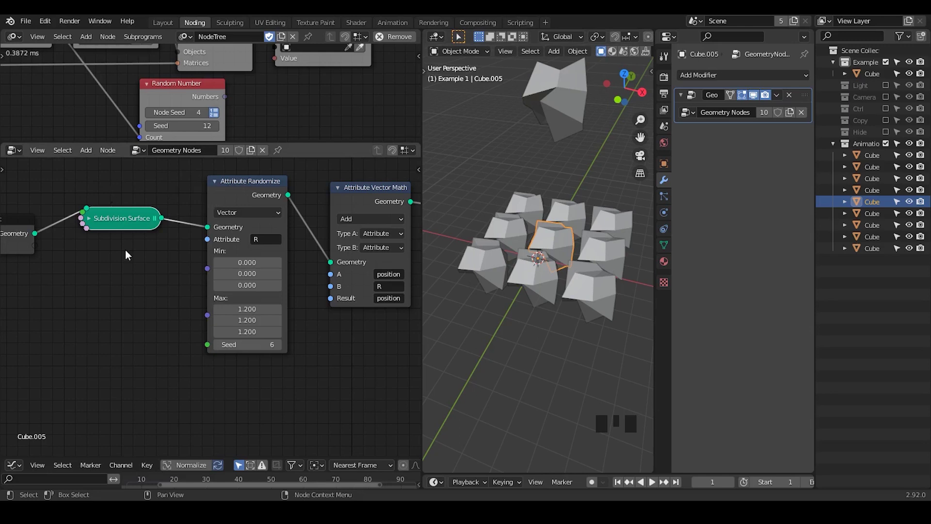
pyautogui.moveTo(125, 255); pyautogui.dragTo(271, 314, button='middle')
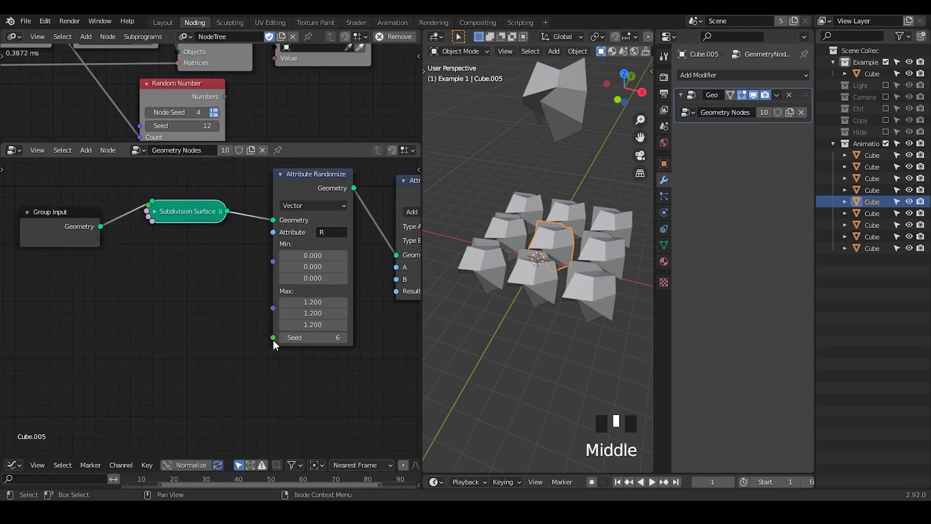
pyautogui.moveTo(273, 338); pyautogui.dragTo(100, 239)
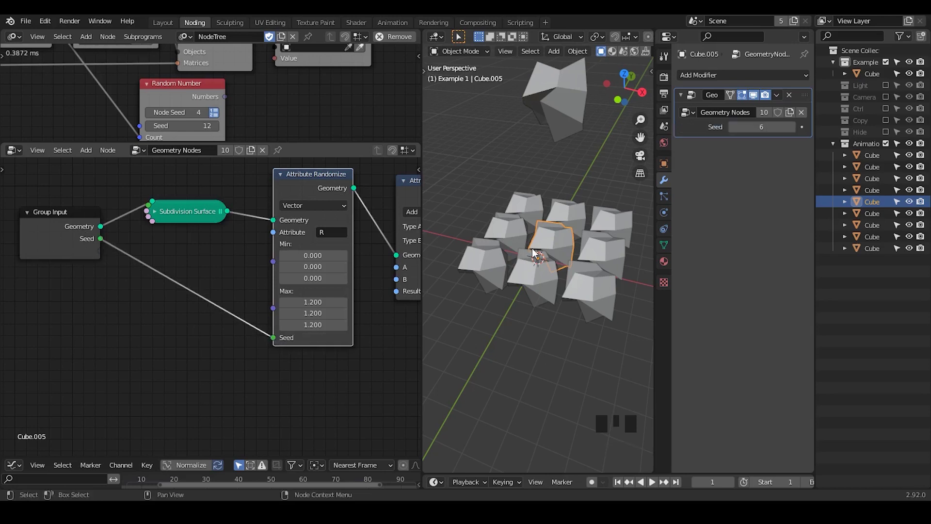
# Give the rear-left, rear-right and middle-right instanced cubes individual modifier Seed values, using 8 for the middle-right cube
pyautogui.click(561, 200)
pyautogui.click(529, 208)
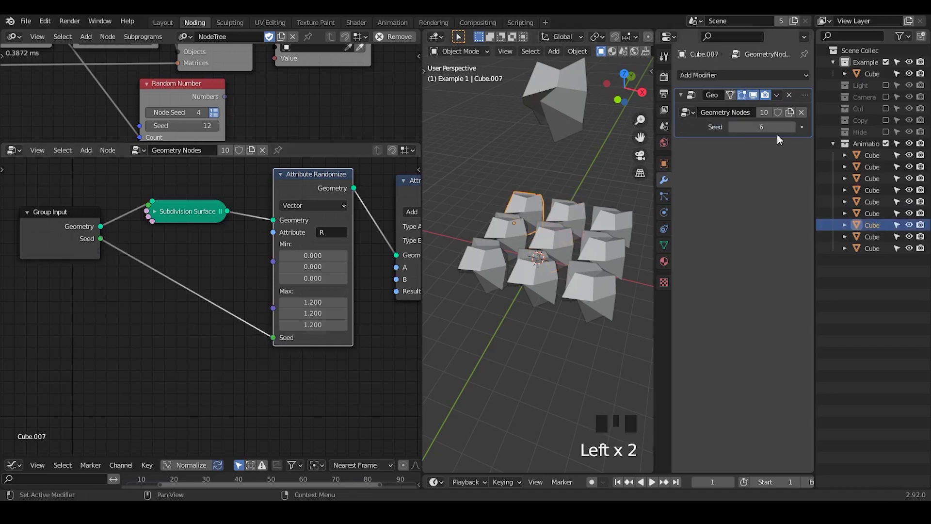
pyautogui.click(639, 229)
pyautogui.click(616, 219)
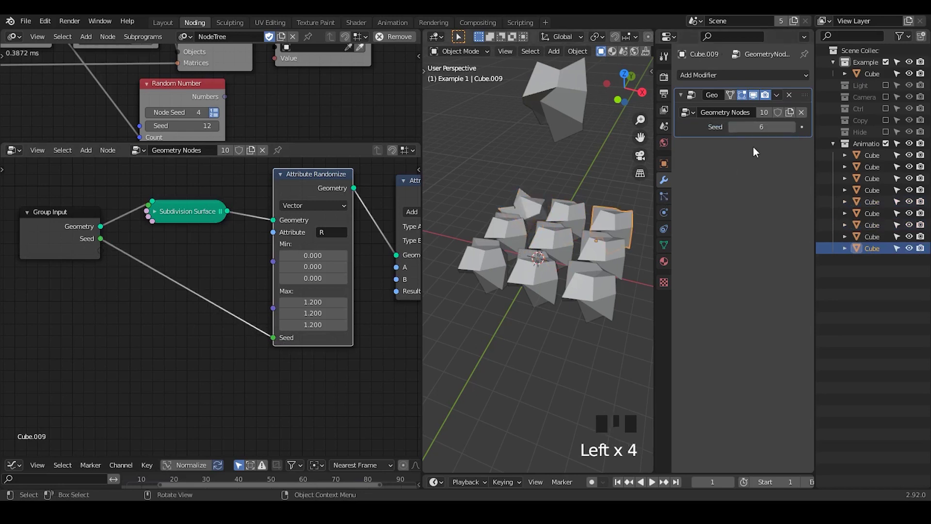
pyautogui.doubleClick(638, 229)
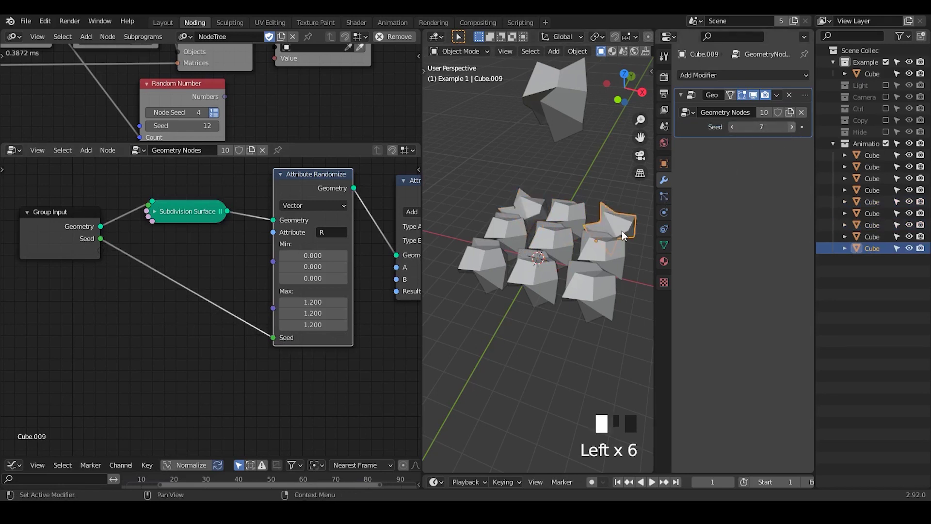
pyautogui.click(604, 250)
pyautogui.click(639, 229)
pyautogui.doubleClick(607, 293)
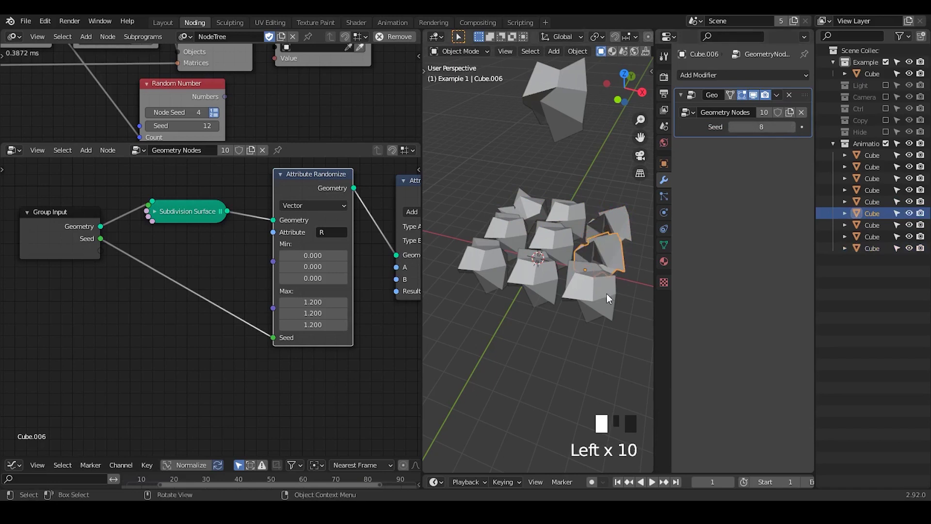
# Set the front-right instanced cube's Geometry Nodes modifier Seed to 11
pyautogui.click(604, 293)
pyautogui.click(792, 127)
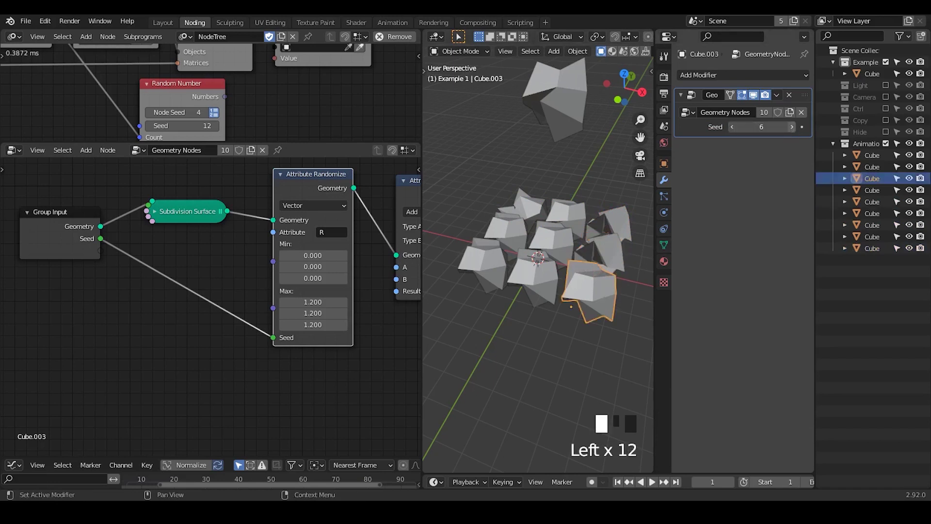
pyautogui.click(792, 126)
pyautogui.click(792, 126)
pyautogui.click(792, 126)
pyautogui.click(791, 126)
pyautogui.click(791, 126)
pyautogui.click(792, 126)
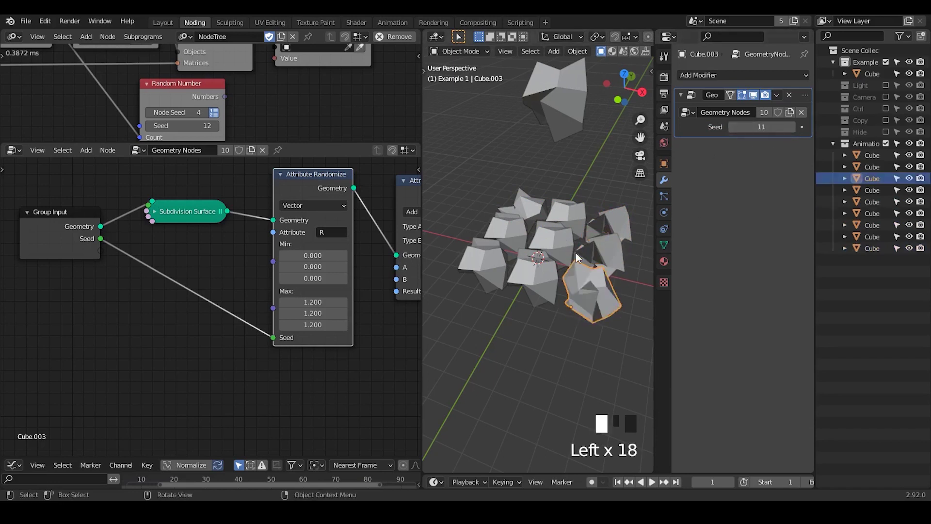
# Select the front-left instanced cube and raise its Geometry Nodes modifier Seed
pyautogui.moveTo(576, 253)
pyautogui.mouseDown(button='middle')
pyautogui.moveTo(578, 243)
pyautogui.moveTo(562, 250)
pyautogui.mouseUp(button='middle')
pyautogui.click(502, 279)
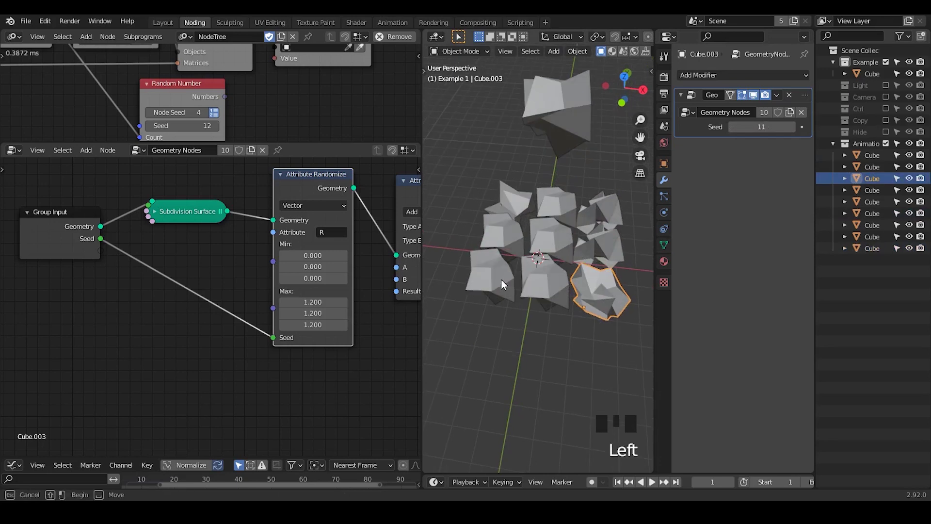
pyautogui.click(501, 280)
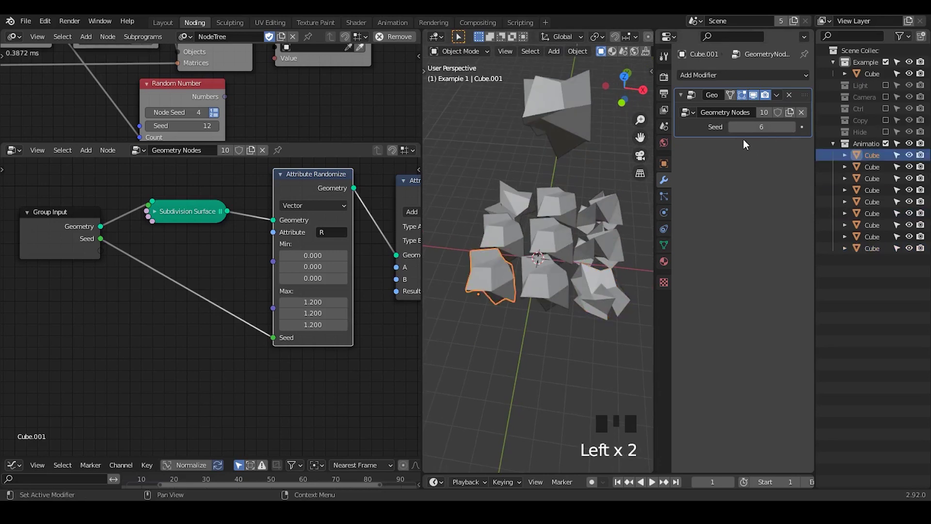
pyautogui.click(792, 127)
pyautogui.click(792, 126)
pyautogui.click(792, 127)
pyautogui.click(791, 127)
# Set the modifier Seed to 91 on the front-middle cube and 90 on the rear-middle cube, and raise it on the middle-left cube
pyautogui.click(543, 279)
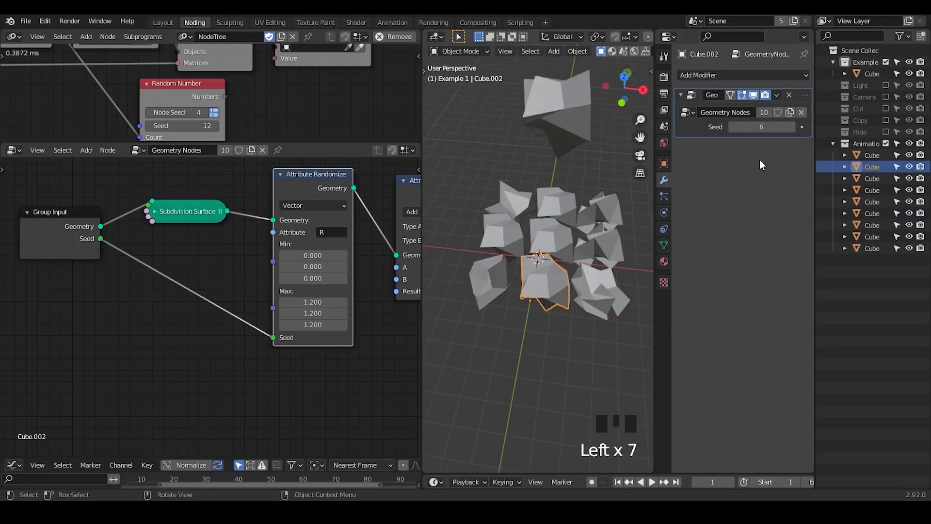
pyautogui.click(792, 127)
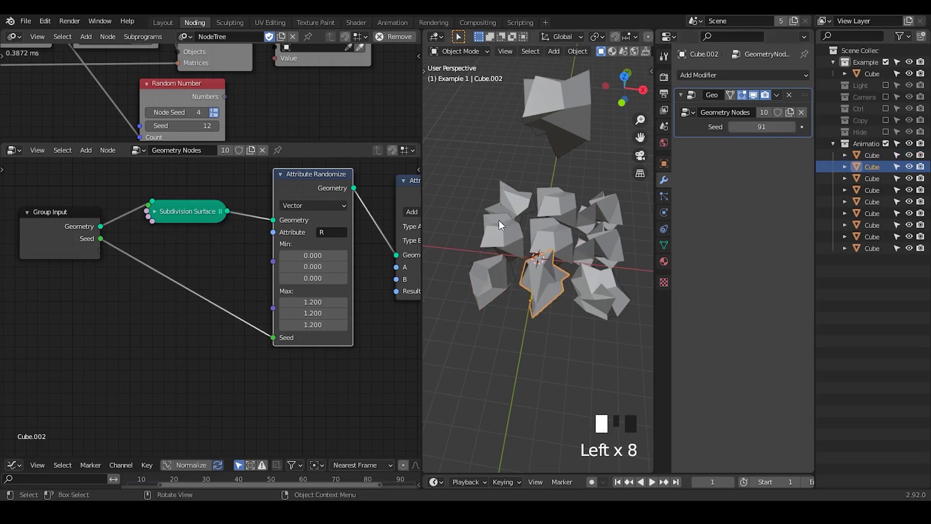
pyautogui.click(505, 237)
pyautogui.click(792, 126)
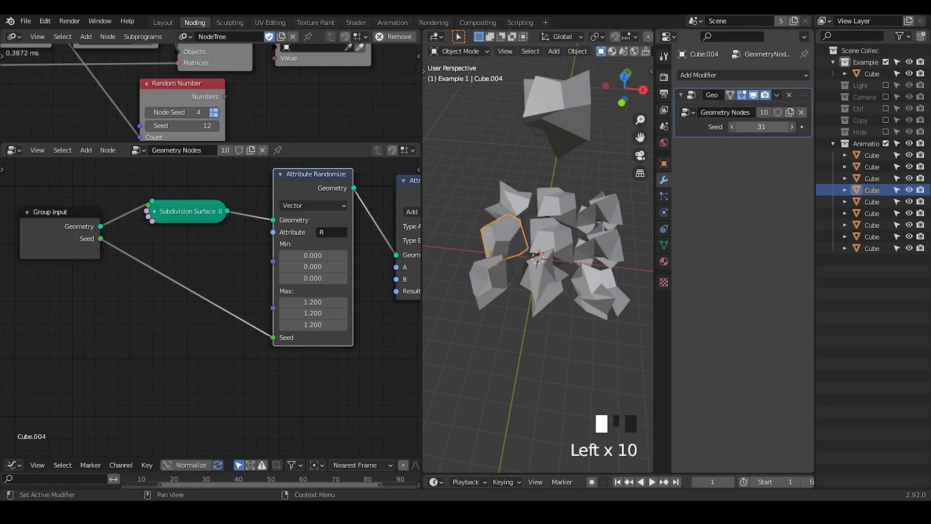
pyautogui.click(548, 200)
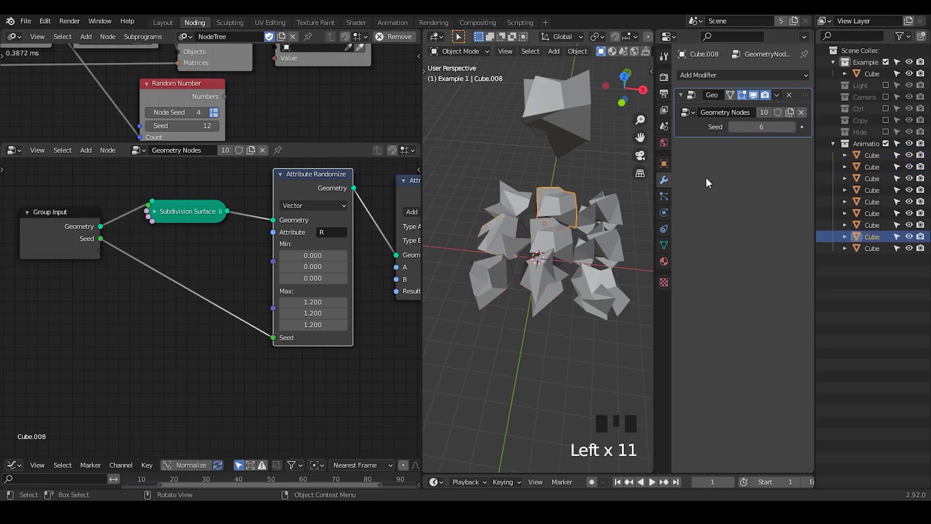
pyautogui.click(791, 127)
pyautogui.moveTo(762, 126); pyautogui.dragTo(796, 127)
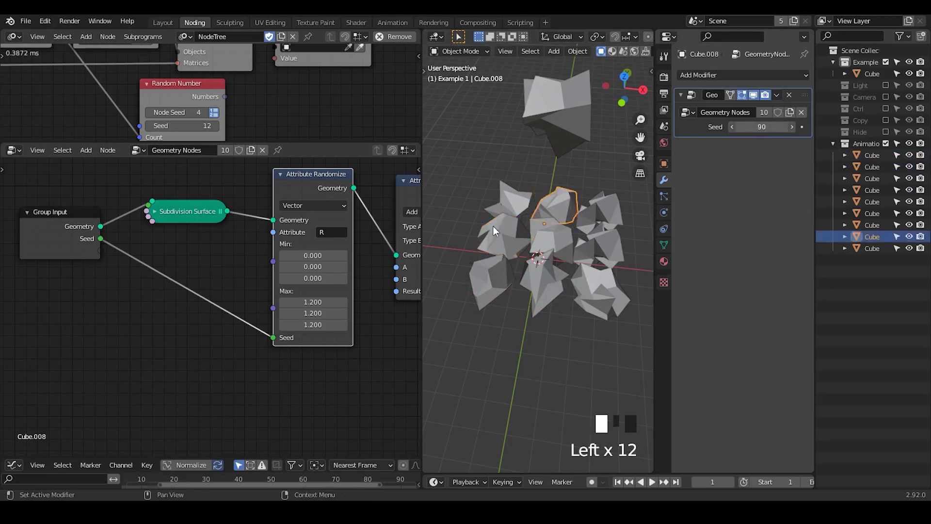
# Enlarge the animation node editor and set the Distribute Matrices grid to 4 X and Y divisions, width 11.63 and length 14.51
pyautogui.moveTo(125, 140); pyautogui.dragTo(129, 270)
pyautogui.moveTo(36, 164); pyautogui.dragTo(205, 164, button='middle')
pyautogui.click(204, 158)
pyautogui.click(207, 169)
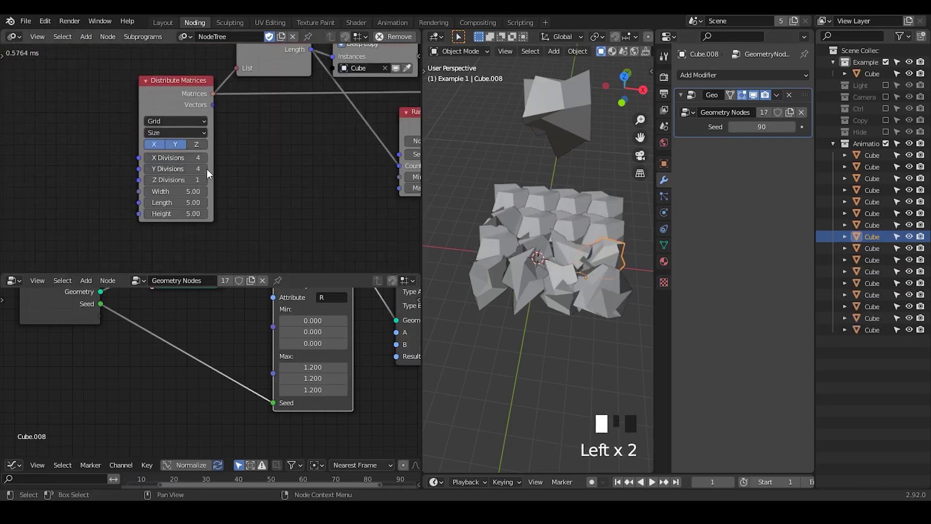
pyautogui.moveTo(186, 189); pyautogui.dragTo(228, 202)
# Set the modifier Seed of an instanced cube in the third row from the front to 49
pyautogui.click(537, 205)
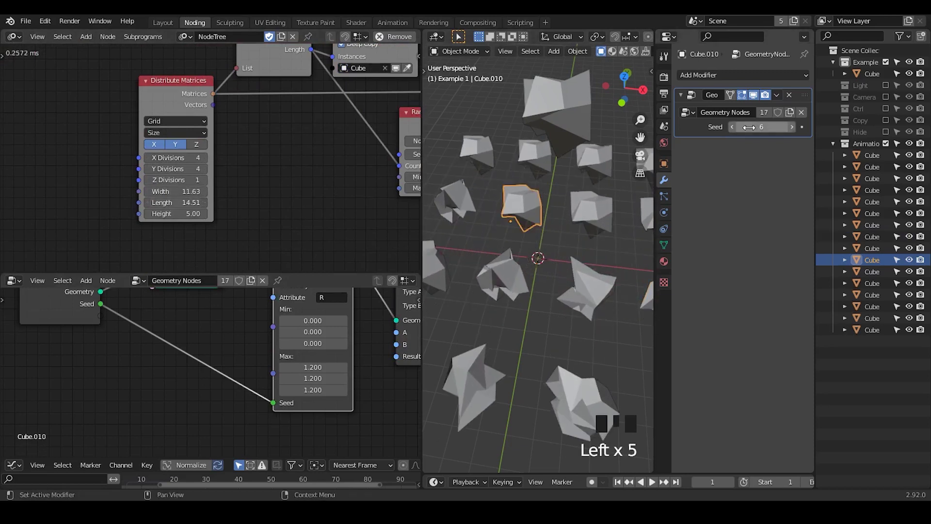
pyautogui.click(537, 206)
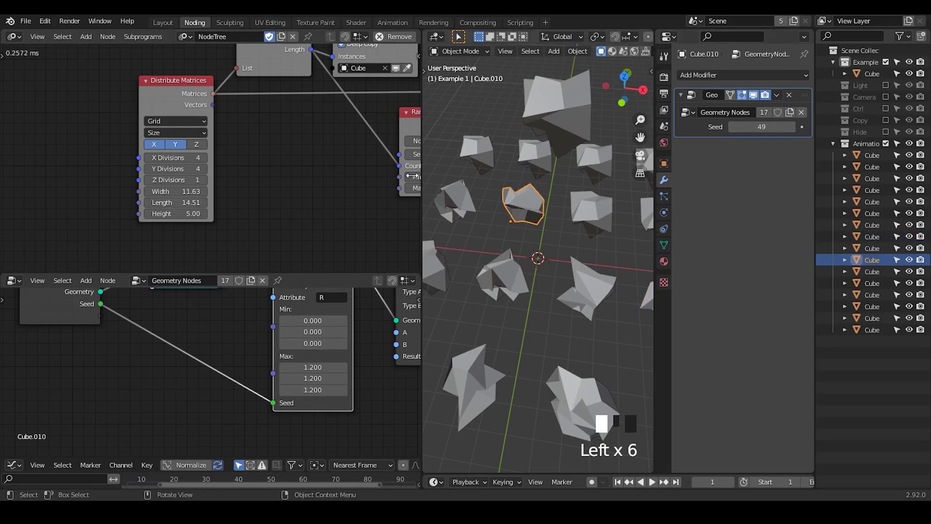
# Widen the node editors and reposition the Random Number and Object Attribute Output nodes to make room between them
pyautogui.moveTo(422, 182); pyautogui.dragTo(335, 180)
pyautogui.moveTo(235, 181); pyautogui.dragTo(197, 162, button='middle')
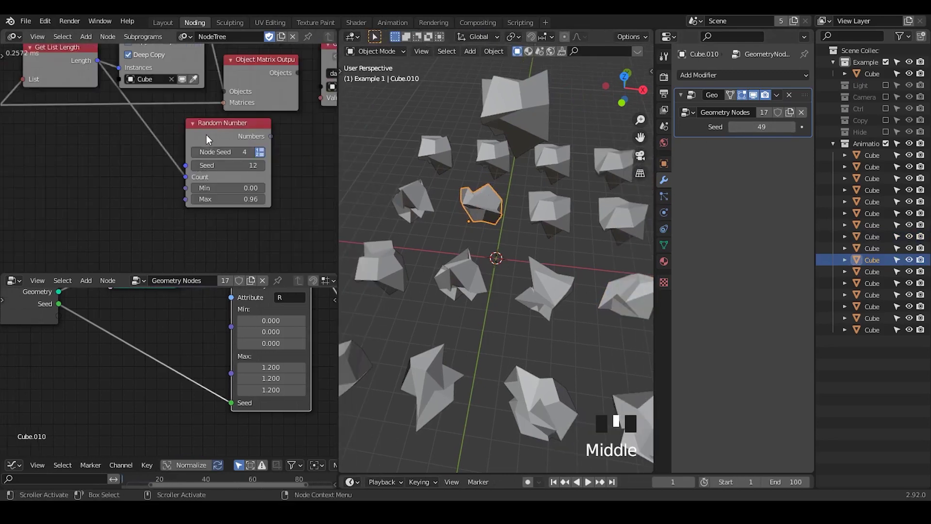
pyautogui.moveTo(206, 135); pyautogui.dragTo(178, 152)
pyautogui.moveTo(178, 151); pyautogui.dragTo(330, 141, button='middle')
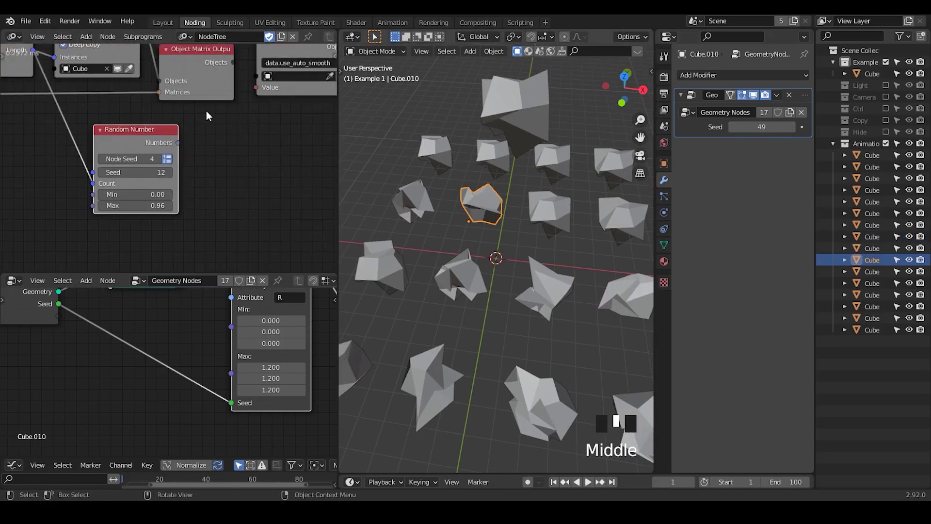
pyautogui.moveTo(334, 51); pyautogui.dragTo(270, 93, button='middle')
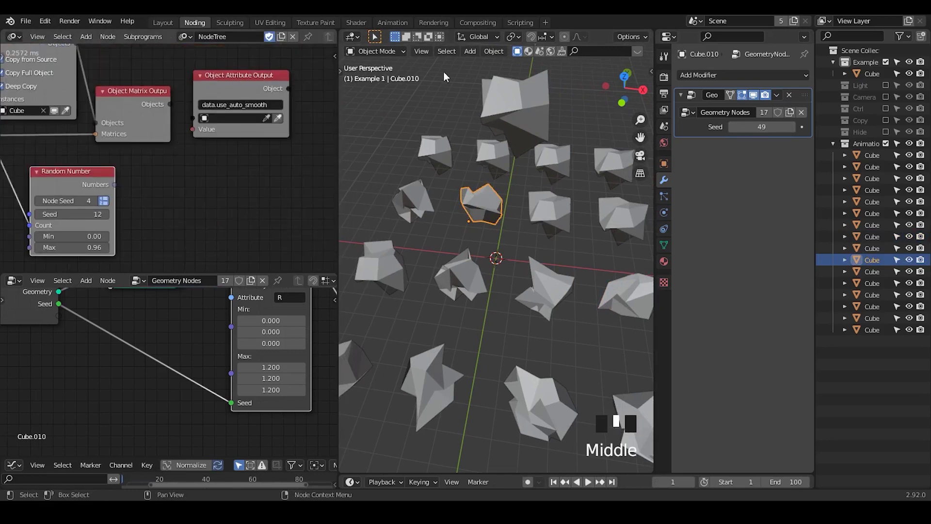
pyautogui.moveTo(235, 87); pyautogui.dragTo(253, 86)
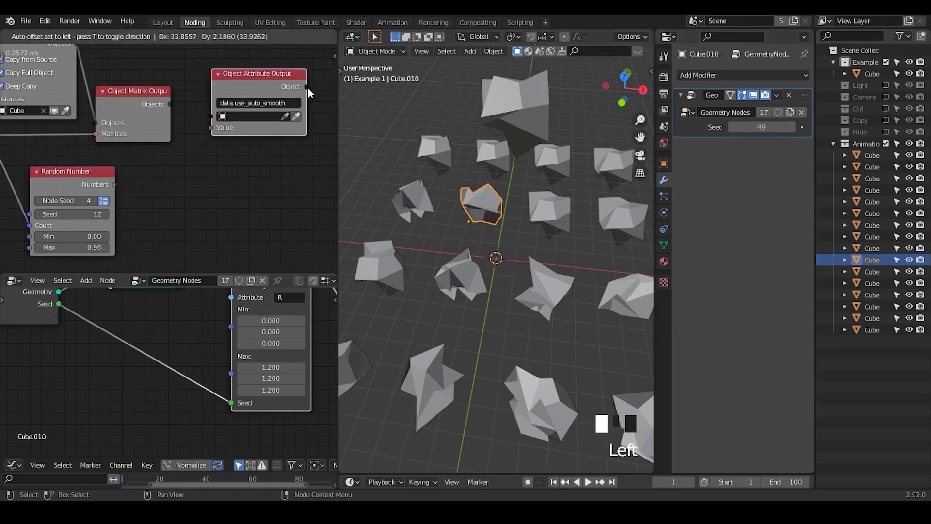
# Use the modifier Seed's data path, modifiers["GeometryNodes"]["Input_5"], in Object Attribute Output and feed it the objects from Object Matrix Output
pyautogui.rightClick(745, 128)
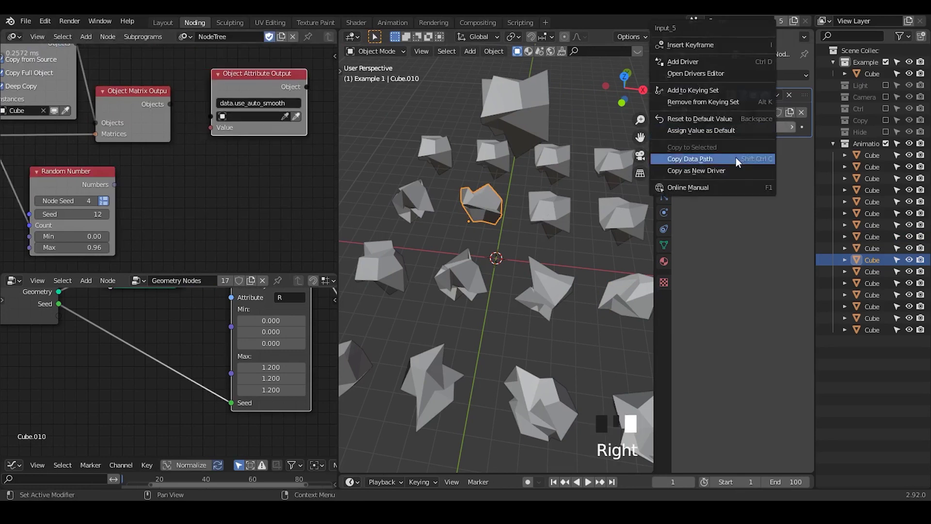
pyautogui.click(736, 158)
pyautogui.click(259, 103)
pyautogui.write('modifiers["GeometryNodes"]["Input_5"]')
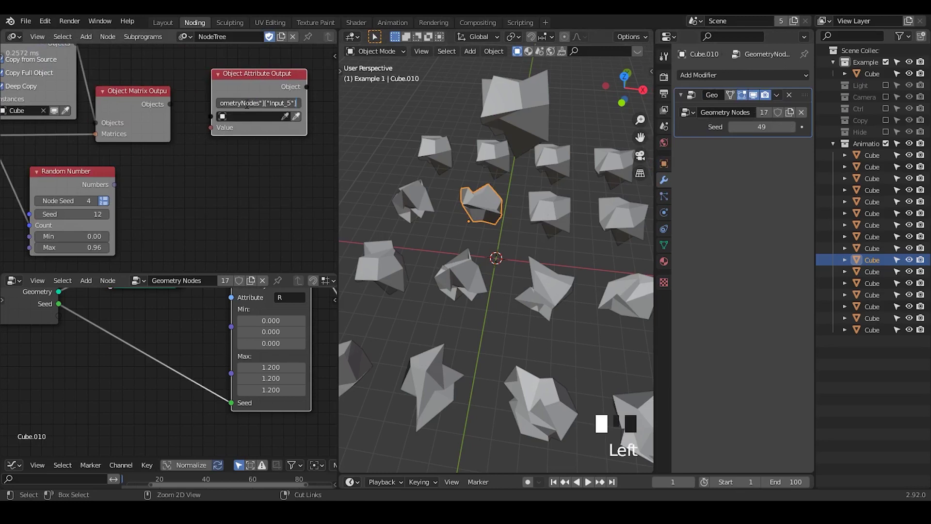
pyautogui.press('Return')
pyautogui.moveTo(167, 104); pyautogui.dragTo(208, 122)
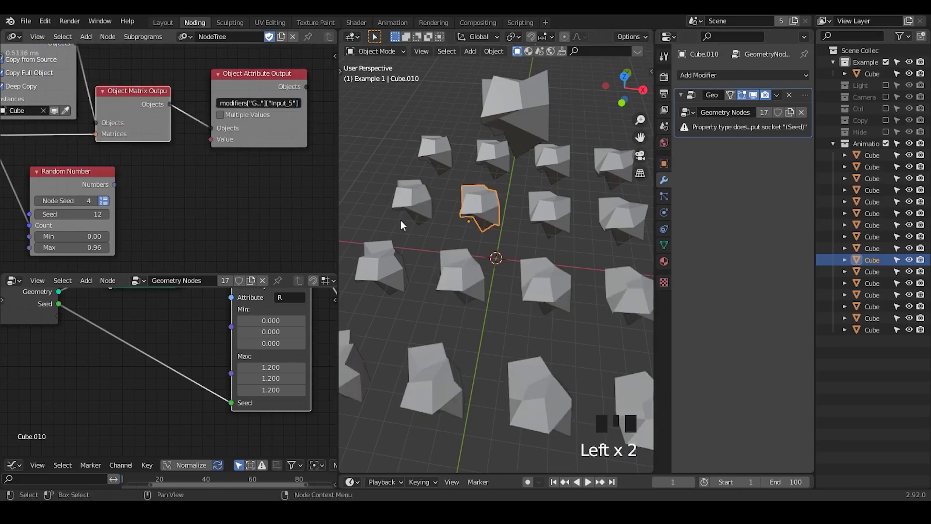
# Examine the instanced cubes and check the Geometry Nodes modifier's Seed input on several of them
pyautogui.scroll(-1, 483, 234)
pyautogui.scroll(1, 513, 278)
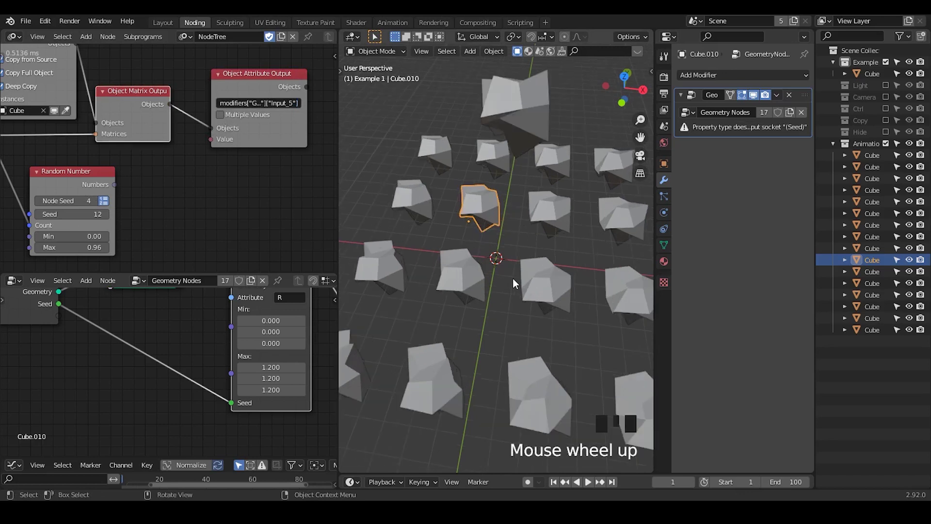
pyautogui.scroll(-2, 512, 258)
pyautogui.click(526, 238)
pyautogui.click(521, 265)
pyautogui.click(470, 269)
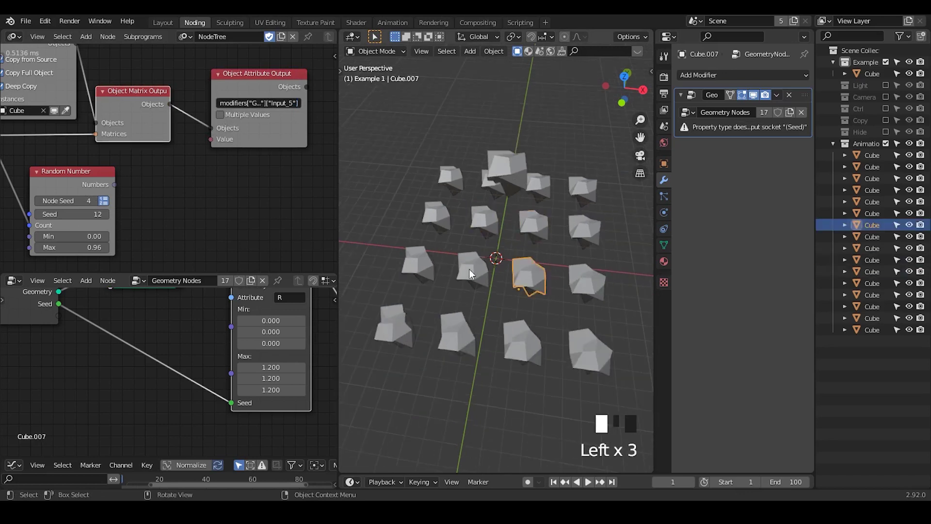
pyautogui.click(487, 217)
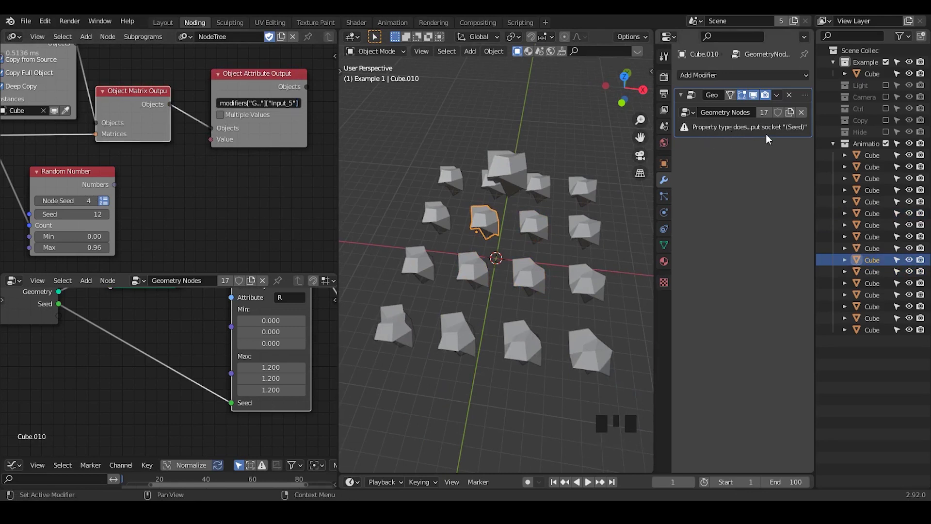
pyautogui.moveTo(159, 194); pyautogui.dragTo(187, 180, button='middle')
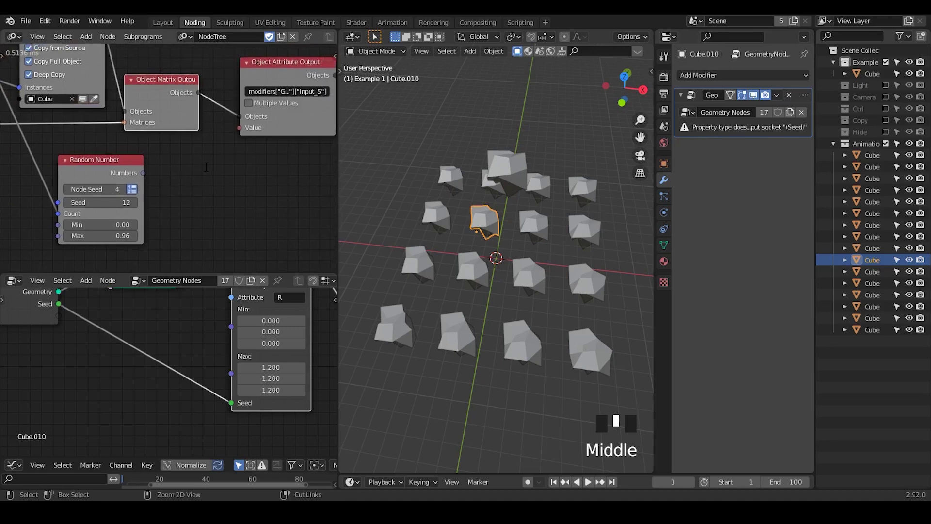
# Add an Integer Input node beside Random Number and link its Integer output to Object Attribute Output's Value
pyautogui.hotkey('ctrl', 'a')
pyautogui.write('inter')
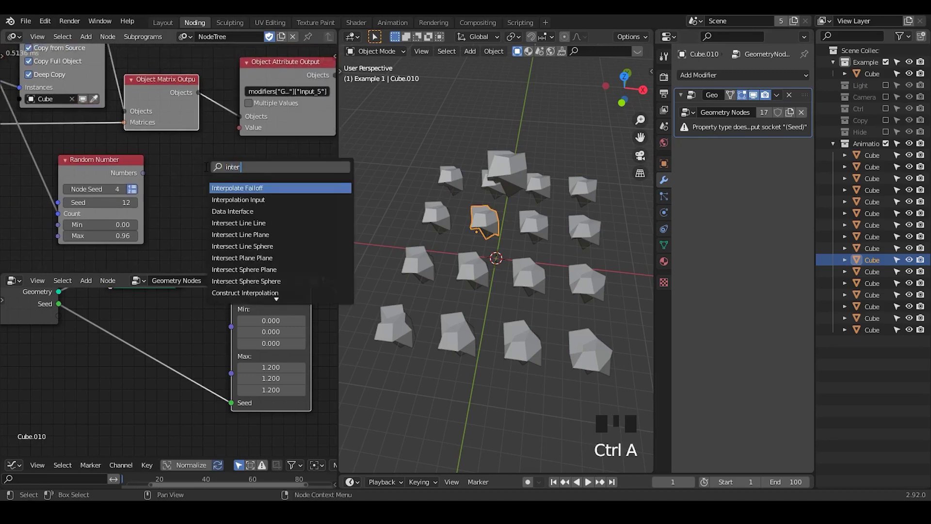
pyautogui.write('se')
pyautogui.press('BackSpace')
pyautogui.press('BackSpace')
pyautogui.write('g')
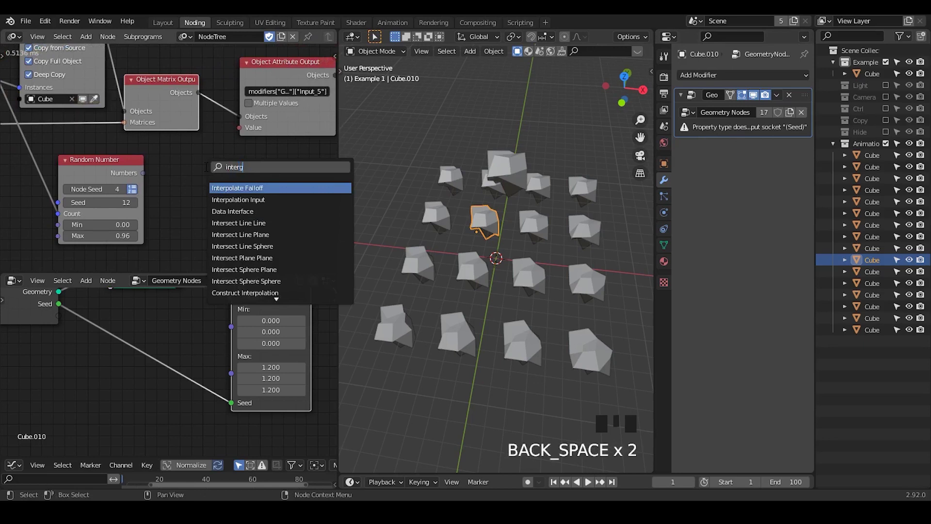
pyautogui.write('er in')
pyautogui.press('Return')
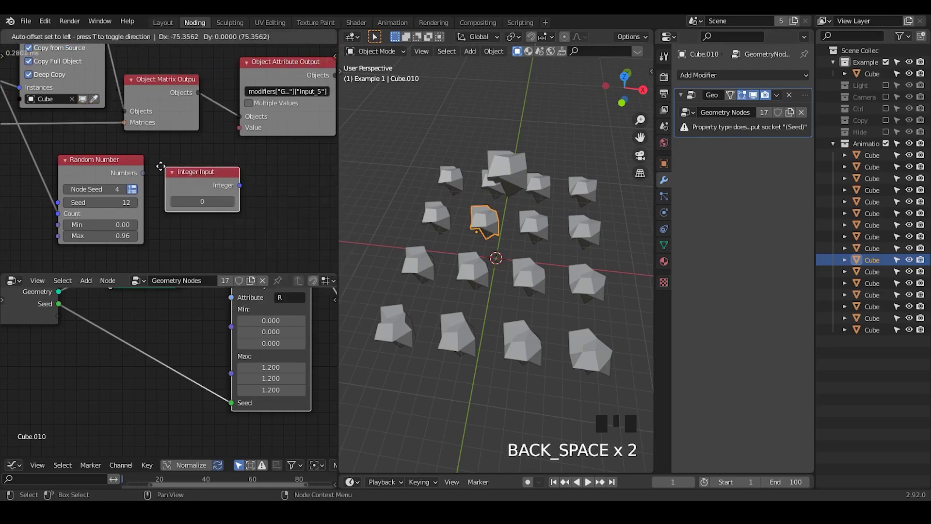
pyautogui.click(204, 180)
pyautogui.moveTo(239, 127); pyautogui.dragTo(239, 129)
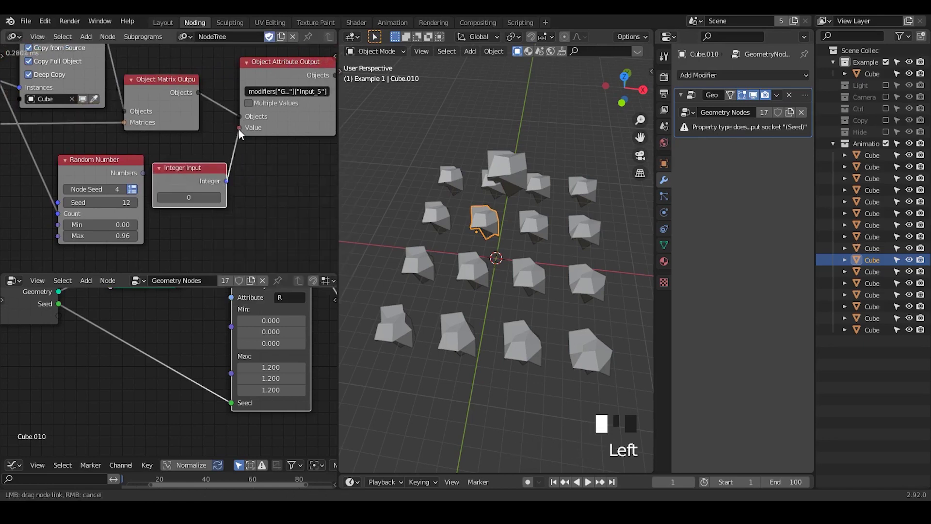
# Unlink the group's Seed input from the attribute randomize node, try its own Seed at 8, and restore the link
pyautogui.moveTo(231, 404); pyautogui.dragTo(191, 383)
pyautogui.click(303, 403)
pyautogui.click(303, 403)
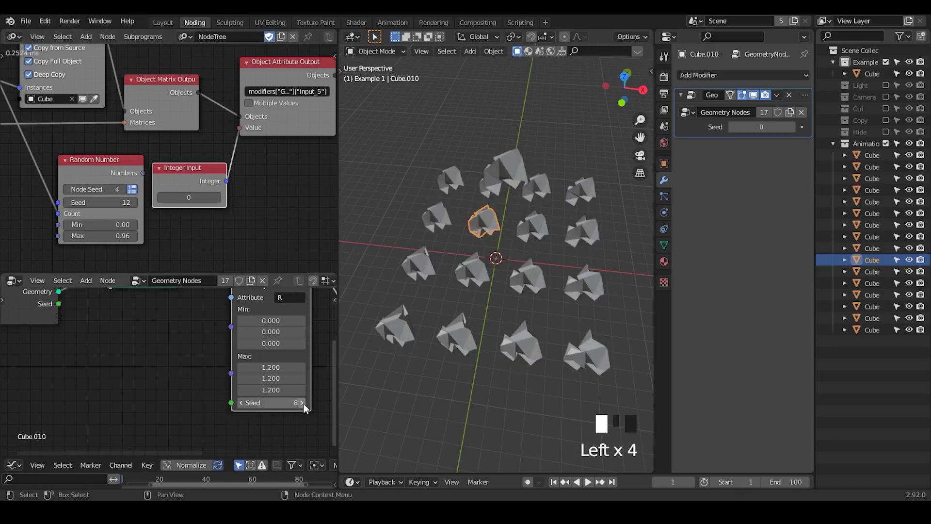
pyautogui.click(152, 348)
pyautogui.moveTo(58, 304); pyautogui.dragTo(232, 403)
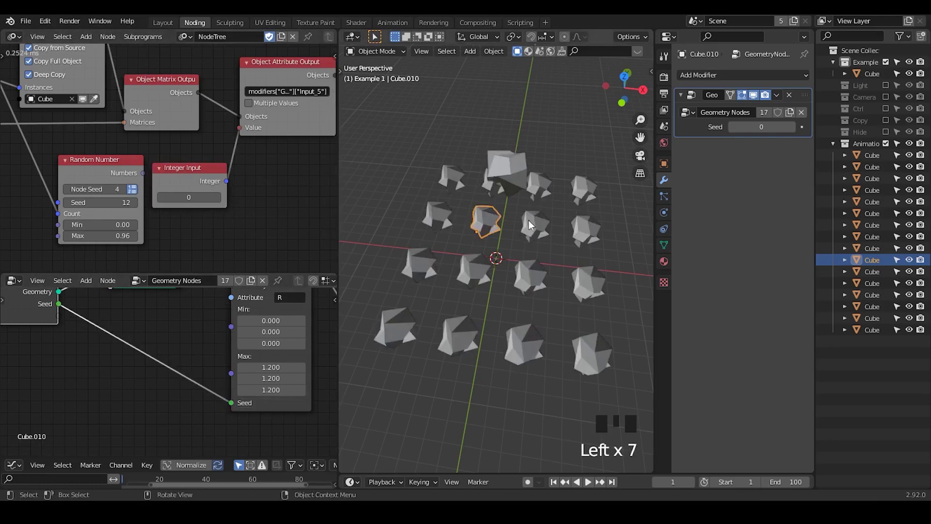
# Raise the Integer Input value to 4 to drive the Seed of all instanced cubes, then deselect the cube
pyautogui.moveTo(528, 220); pyautogui.dragTo(528, 208, button='middle')
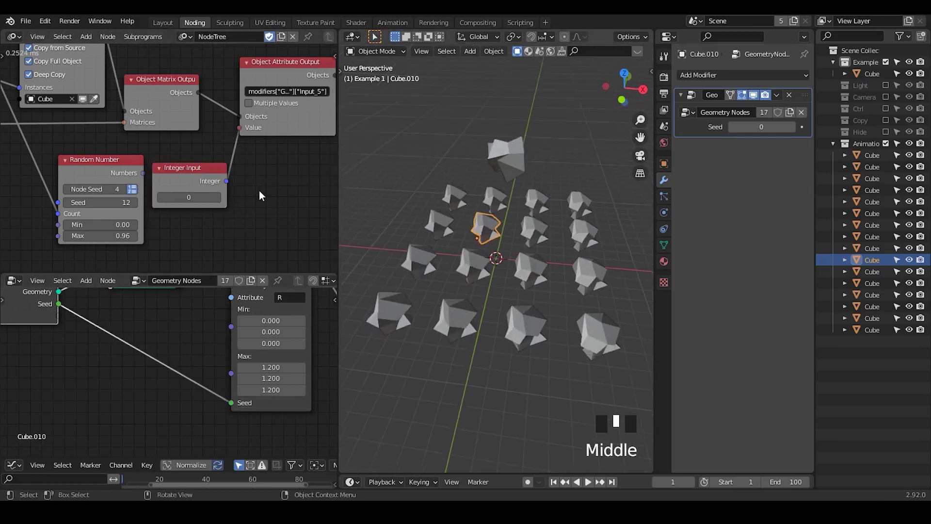
pyautogui.click(218, 197)
pyautogui.click(218, 198)
pyautogui.click(217, 199)
pyautogui.click(217, 198)
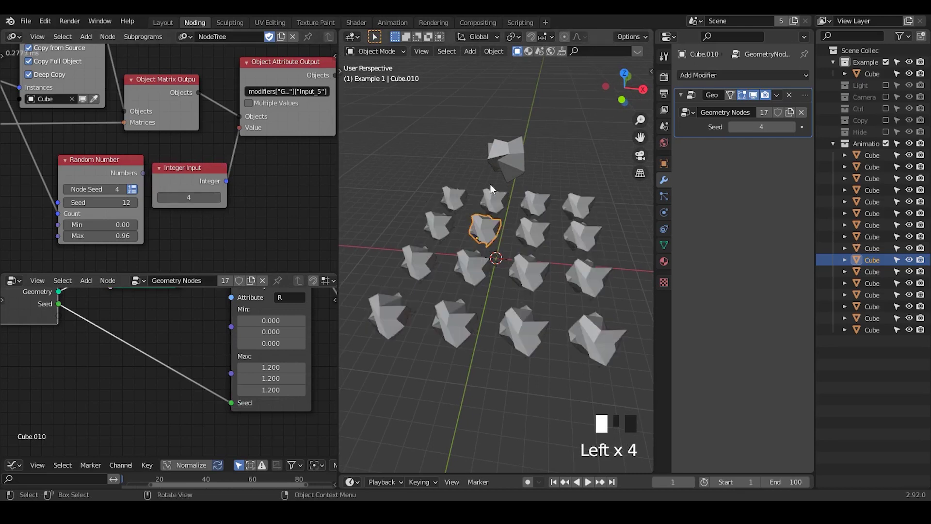
pyautogui.click(559, 167)
# Move Random Number away from Integer Input and enable Multiple Values on the Object Attribute Output node
pyautogui.moveTo(115, 169); pyautogui.dragTo(80, 171)
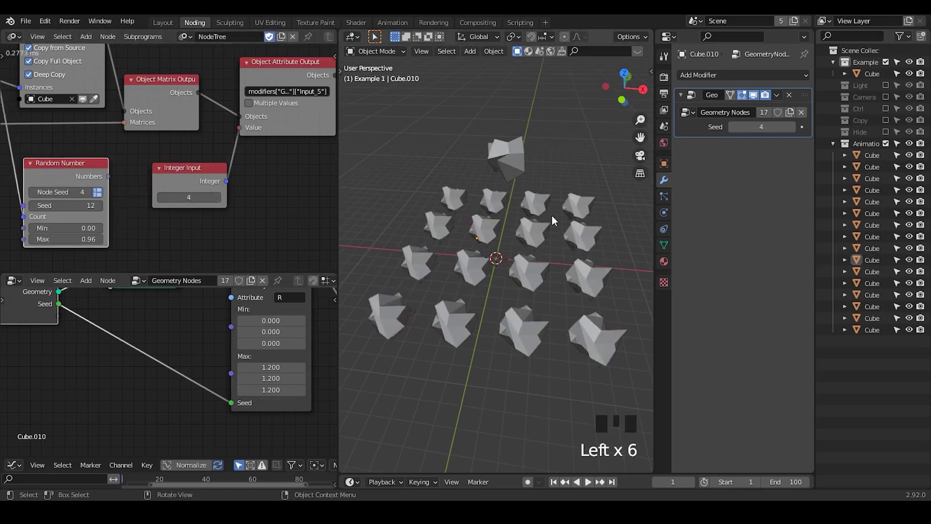
pyautogui.click(254, 104)
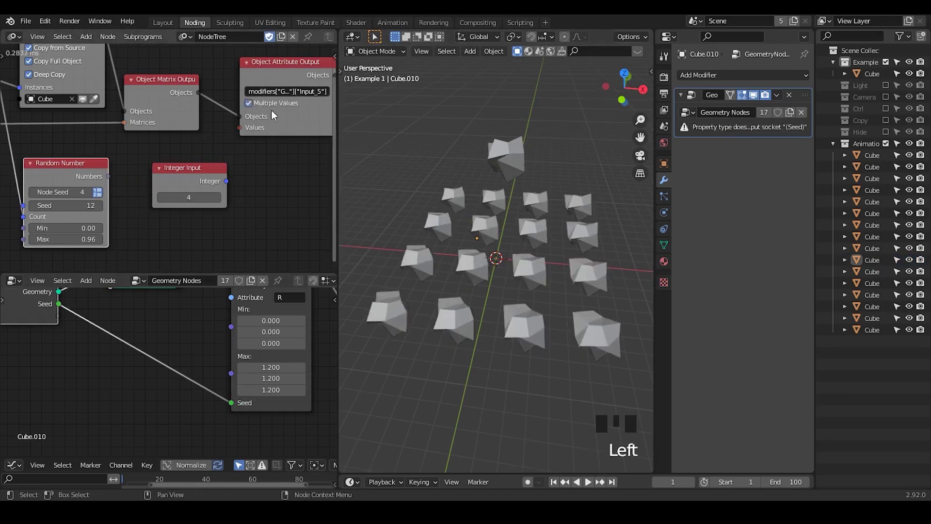
pyautogui.moveTo(70, 175); pyautogui.dragTo(131, 157, button='middle')
pyautogui.moveTo(130, 157); pyautogui.dragTo(121, 156)
pyautogui.moveTo(152, 155); pyautogui.dragTo(105, 157, button='middle')
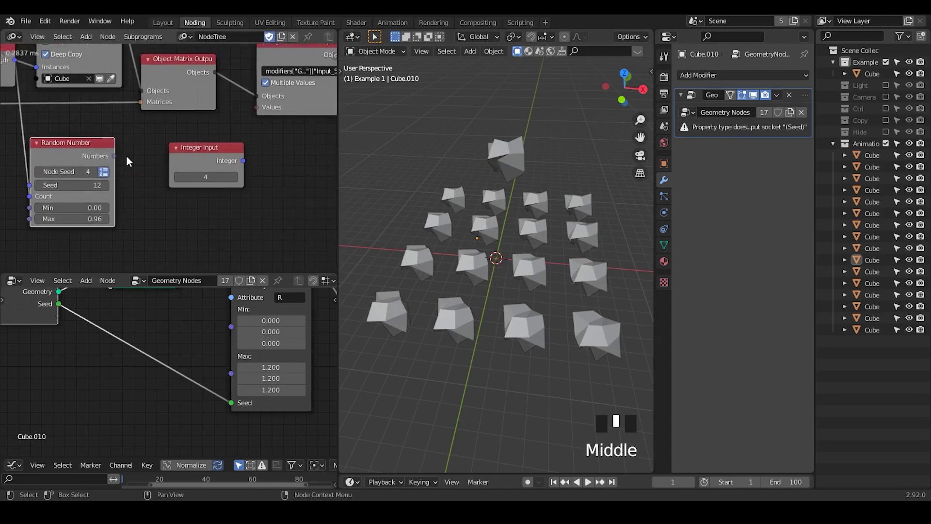
# Raise Random Number's Max to 1.47 and expose an input socket for the Integer Input node's value
pyautogui.moveTo(73, 219); pyautogui.dragTo(97, 219)
pyautogui.moveTo(204, 155); pyautogui.dragTo(216, 182)
pyautogui.click(195, 211)
pyautogui.press('u')
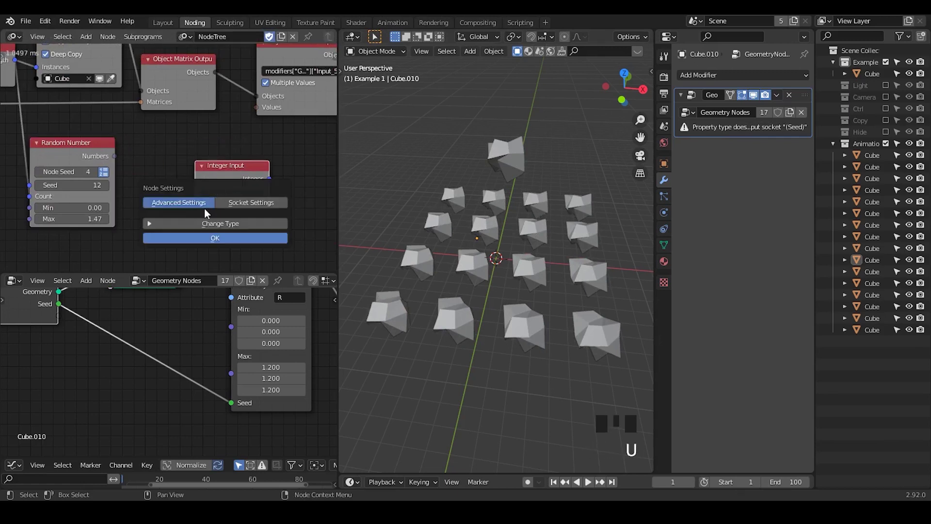
pyautogui.click(205, 210)
pyautogui.click(210, 266)
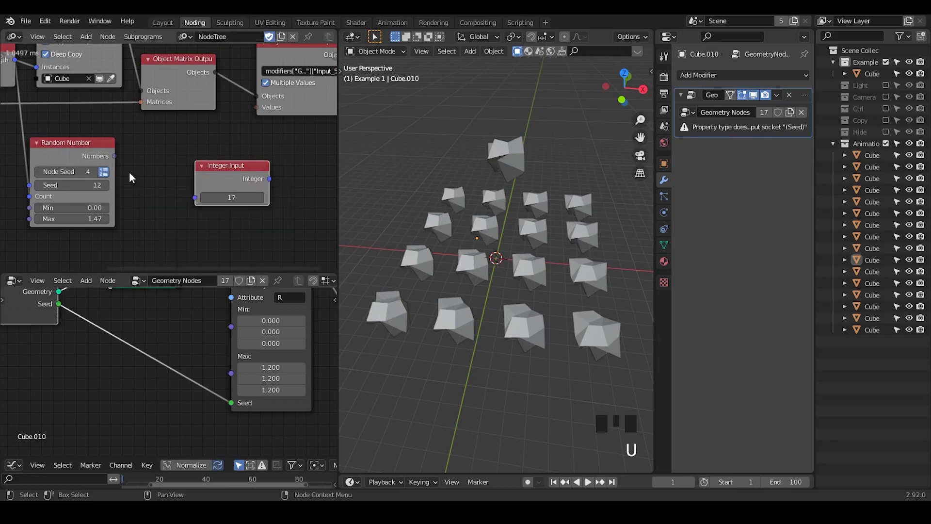
# Try linking Random Number's Numbers to Integer Input, and delete the node between them and Integer Input
pyautogui.moveTo(114, 156); pyautogui.dragTo(240, 173)
pyautogui.click(161, 166)
pyautogui.moveTo(161, 158); pyautogui.dragTo(175, 176)
pyautogui.click(182, 174)
pyautogui.press('x')
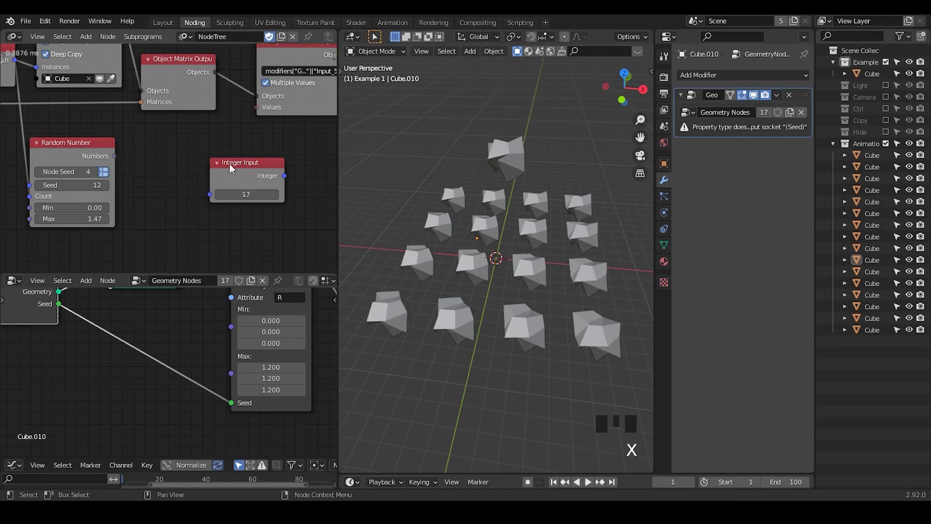
pyautogui.moveTo(229, 164); pyautogui.dragTo(216, 196)
pyautogui.press('x')
# Add a Create Integer List node between Random Number and Object Attribute Output
pyautogui.hotkey('ctrl', 'a')
pyautogui.write('c')
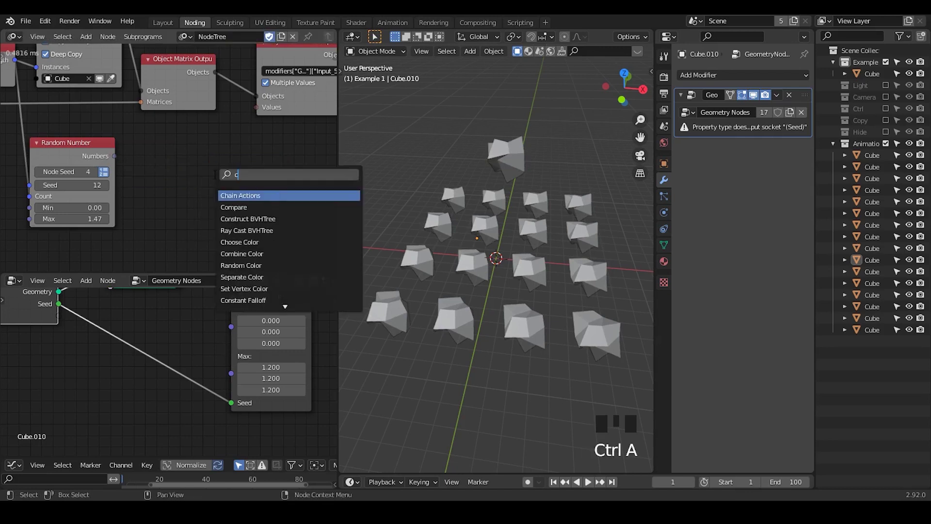
pyautogui.write('reate interg')
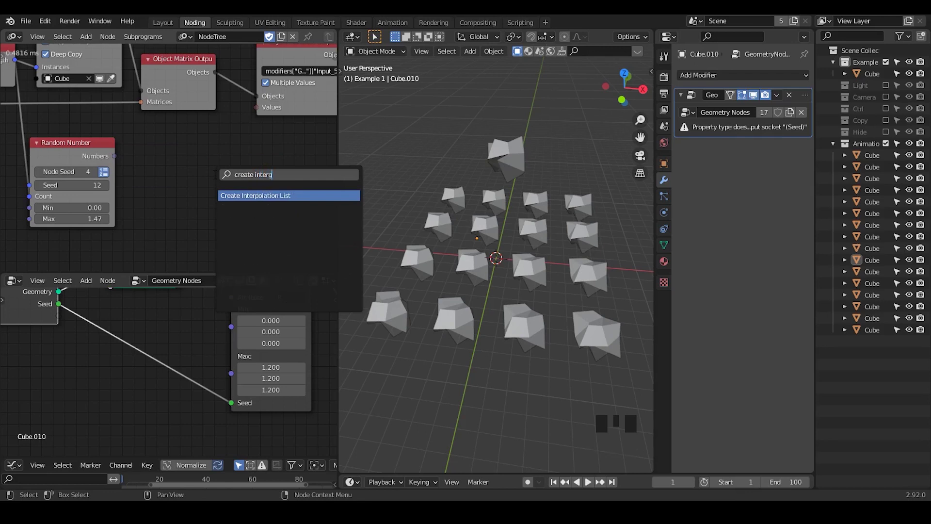
pyautogui.press('BackSpace')
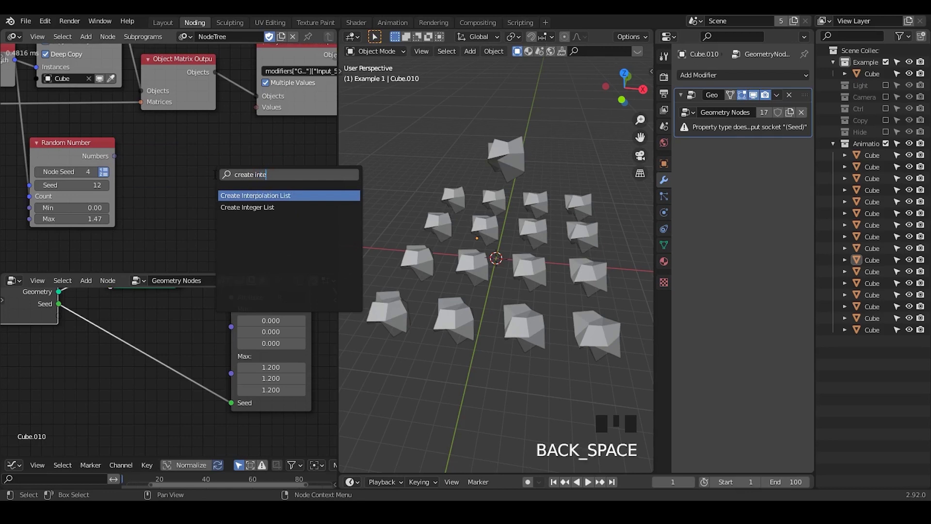
pyautogui.press('Return')
pyautogui.click(147, 125)
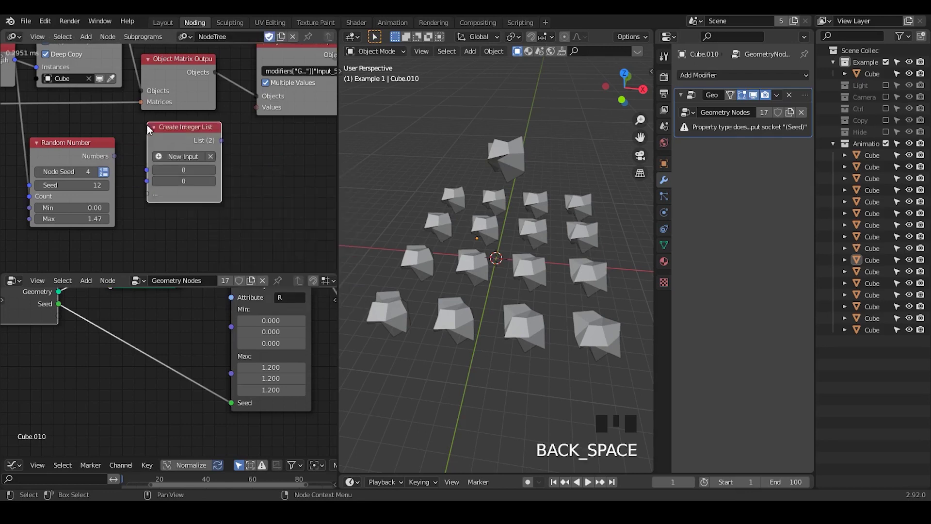
# Add a Combine Integer List node and delete the Create Integer List node
pyautogui.hotkey('ctrl', 'a')
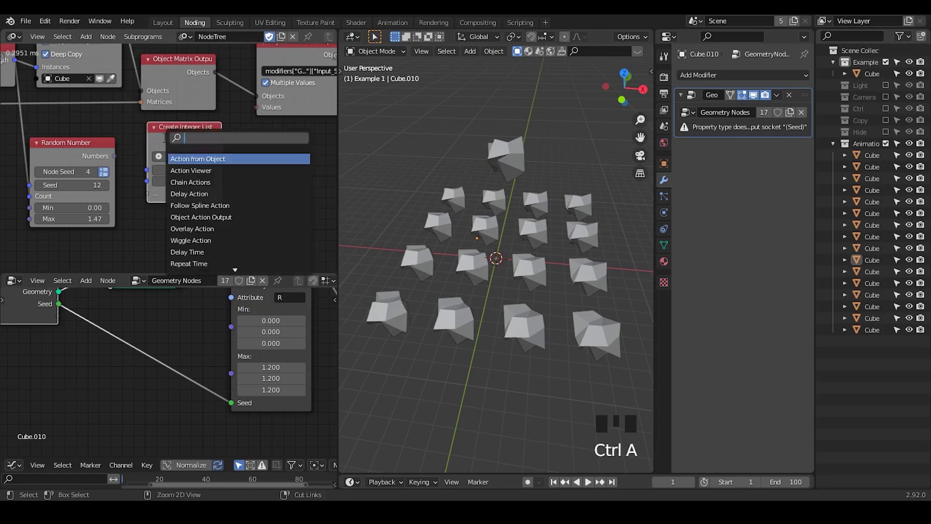
pyautogui.write('combine')
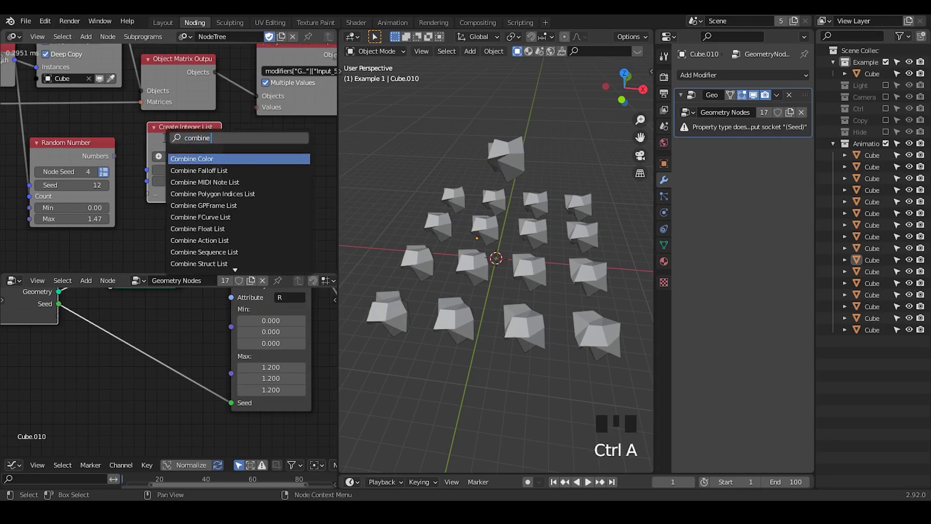
pyautogui.write(' inte')
pyautogui.press('Down')
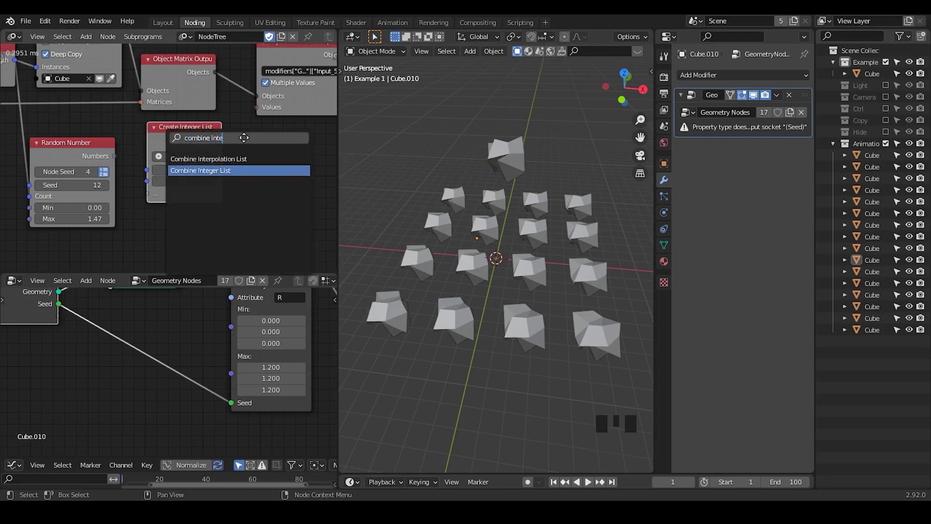
pyautogui.press('Return')
pyautogui.click(235, 134)
pyautogui.click(201, 137)
pyautogui.press('x')
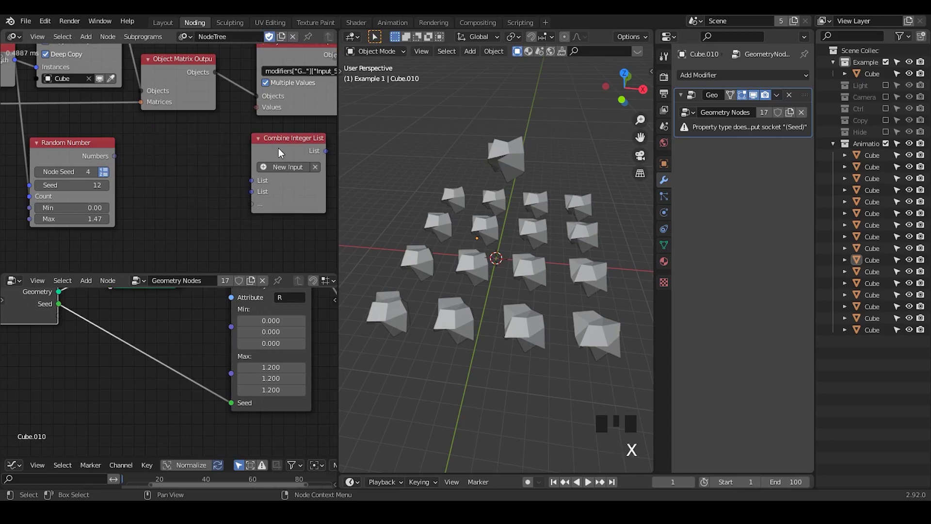
# Place Combine Integer List beside Random Number and route the random numbers through it into Object Attribute Output's Values
pyautogui.moveTo(278, 148); pyautogui.dragTo(145, 171)
pyautogui.moveTo(220, 137); pyautogui.dragTo(257, 106)
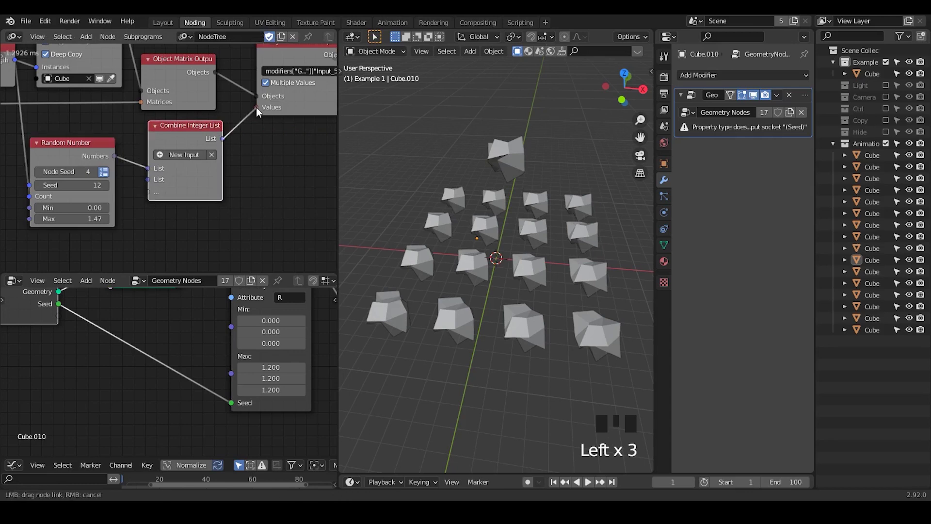
pyautogui.click(551, 148)
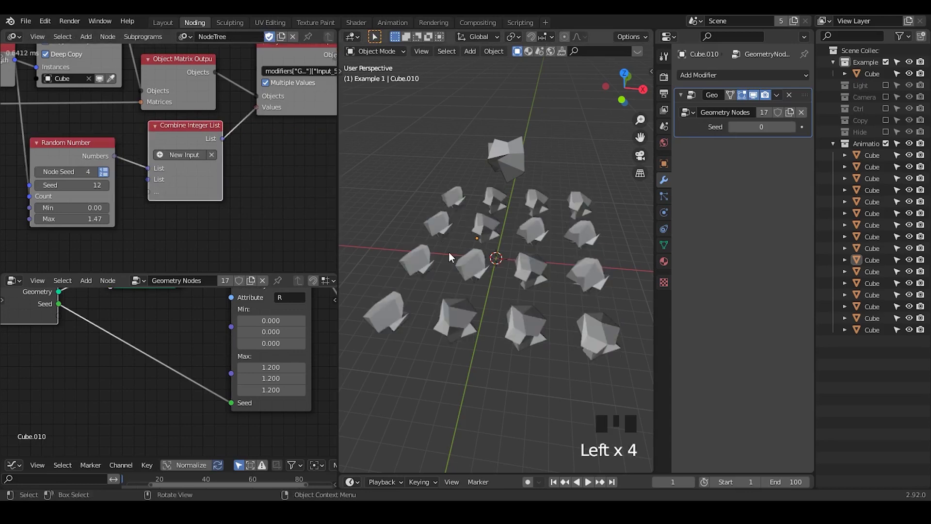
# Check the modifier Seed on several instanced cubes and raise Random Number's Max to 20.61
pyautogui.moveTo(449, 252); pyautogui.dragTo(467, 267, button='middle')
pyautogui.click(427, 224)
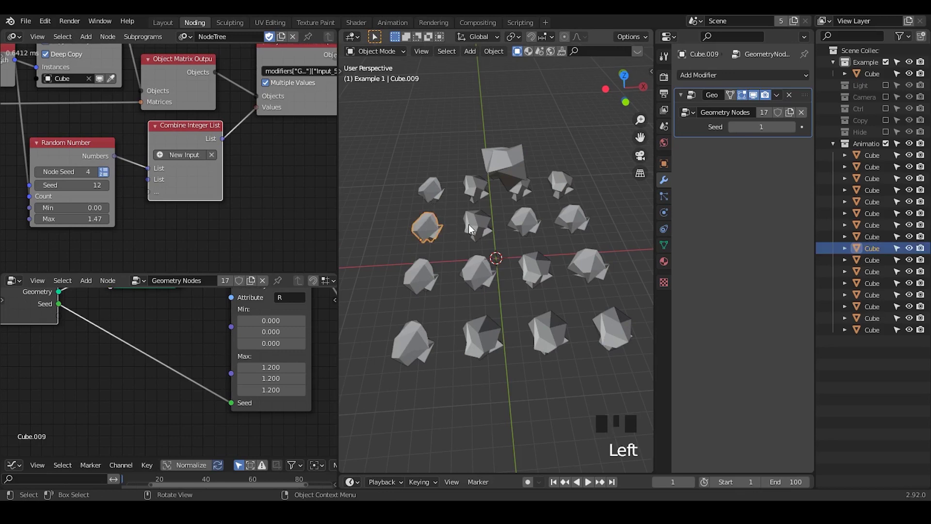
pyautogui.click(468, 224)
pyautogui.click(477, 271)
pyautogui.moveTo(70, 219); pyautogui.dragTo(106, 219)
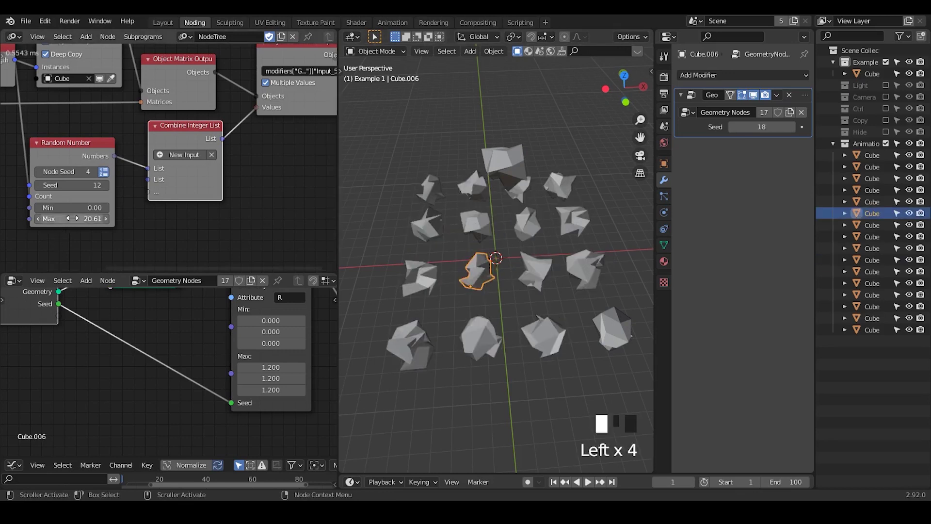
# Examine the Geometry Nodes modifier's Seed on cubes across the front three rows of the grid
pyautogui.moveTo(513, 278); pyautogui.dragTo(494, 225, button='middle')
pyautogui.click(489, 226)
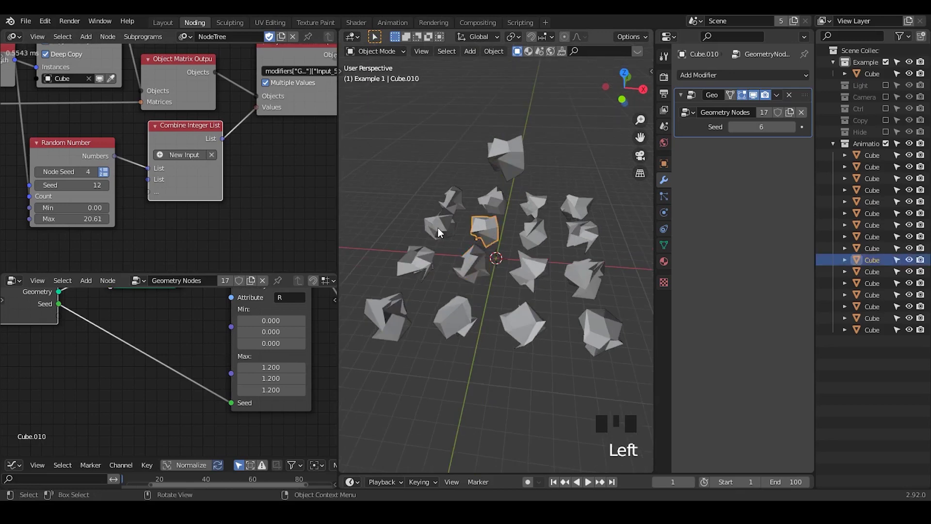
pyautogui.click(438, 228)
pyautogui.click(416, 260)
pyautogui.click(487, 275)
pyautogui.click(529, 272)
pyautogui.click(538, 320)
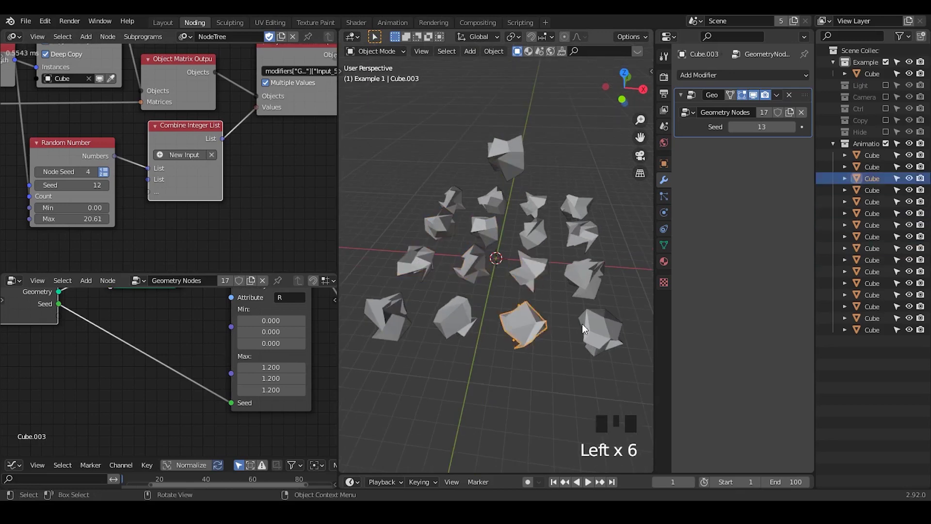
pyautogui.click(578, 303)
pyautogui.click(580, 285)
# Increase the Random Number node's Seed to 28 to vary the shapes of the instanced cubes
pyautogui.click(106, 188)
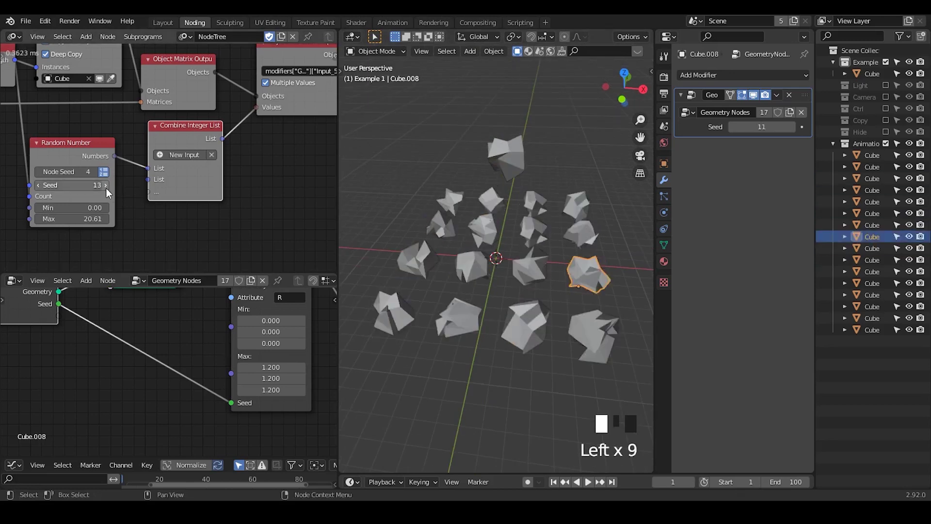
pyautogui.click(106, 188)
pyautogui.click(106, 189)
pyautogui.click(106, 188)
pyautogui.click(106, 188)
pyautogui.click(106, 189)
pyautogui.click(106, 189)
pyautogui.click(106, 189)
pyautogui.tripleClick(106, 188)
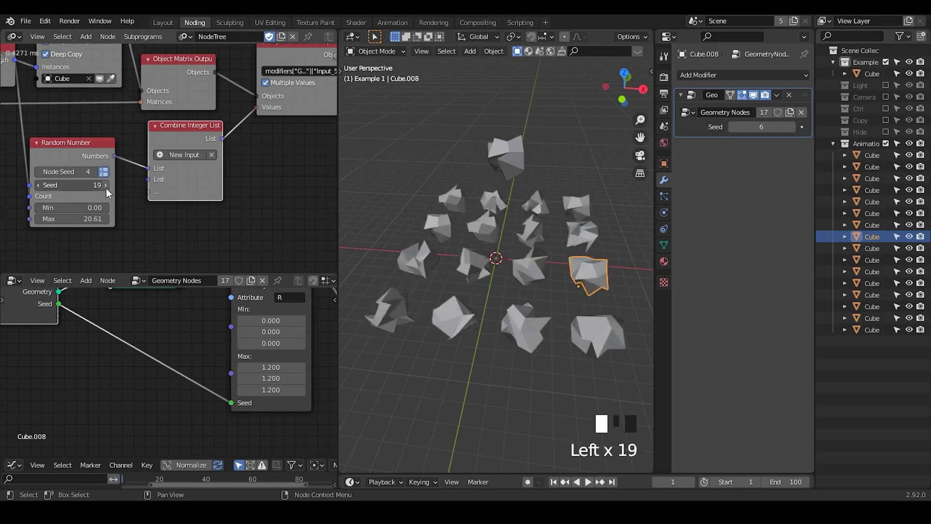
pyautogui.tripleClick(106, 188)
pyautogui.click(106, 188)
pyautogui.tripleClick(106, 189)
pyautogui.tripleClick(106, 189)
pyautogui.doubleClick(106, 188)
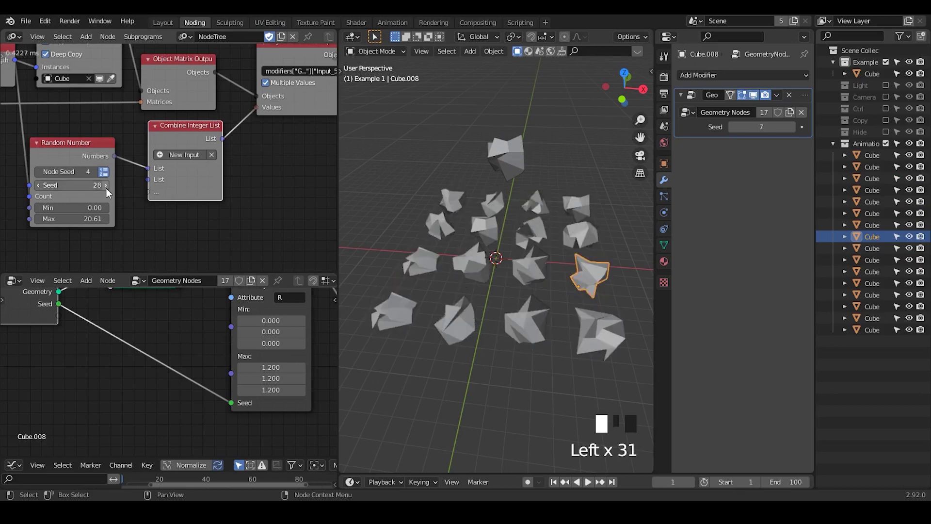
# Set both X Divisions and Y Divisions of the Distribute Matrices grid to 6
pyautogui.moveTo(107, 189); pyautogui.dragTo(120, 158, button='middle')
pyautogui.click(107, 130)
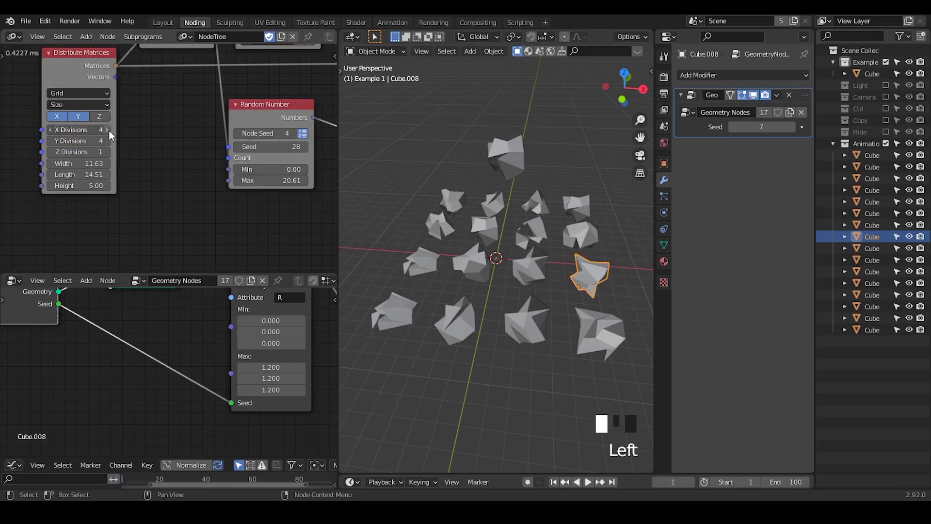
pyautogui.click(107, 141)
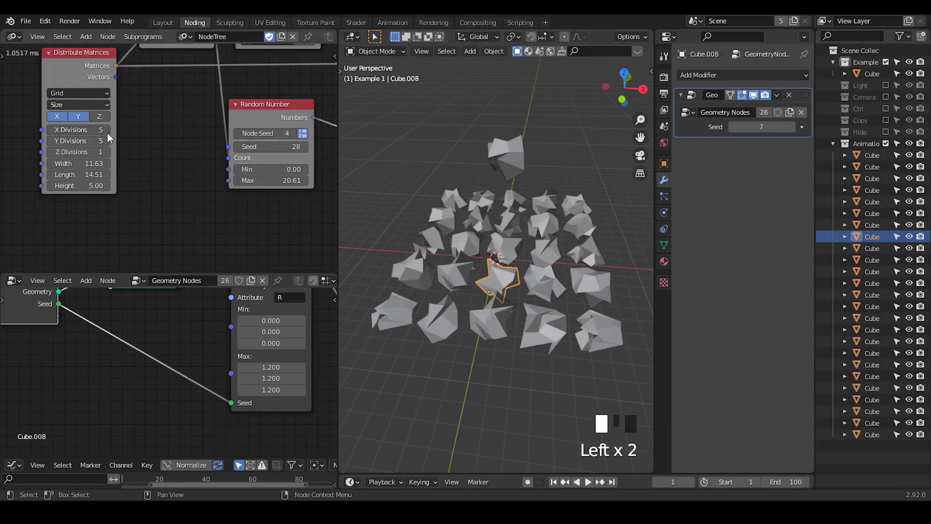
pyautogui.click(106, 130)
pyautogui.click(109, 141)
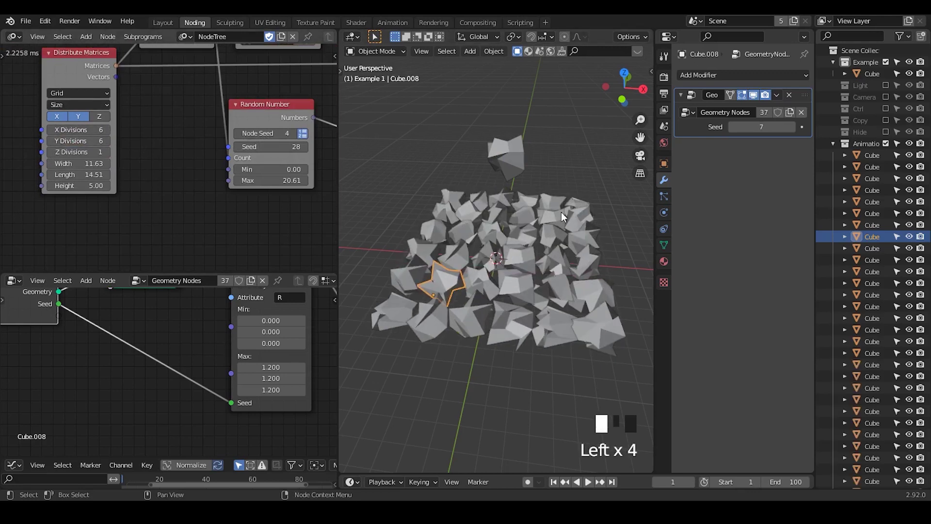
# Check the modifier Seed on cubes in the back row of the enlarged grid
pyautogui.moveTo(502, 238); pyautogui.dragTo(517, 252, button='middle')
pyautogui.click(544, 186)
pyautogui.click(429, 192)
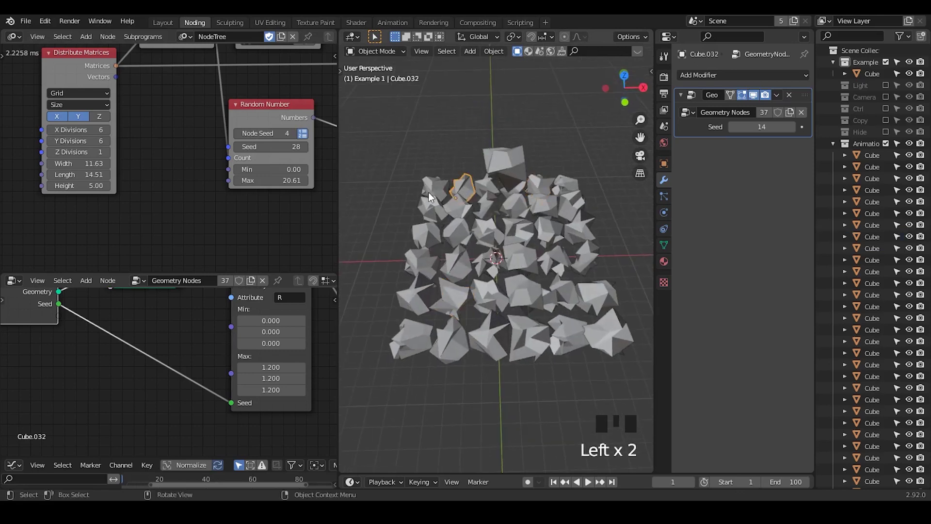
# Set the Random Number node's Seed to 31 to vary the shapes of the instanced cubes
pyautogui.doubleClick(428, 194)
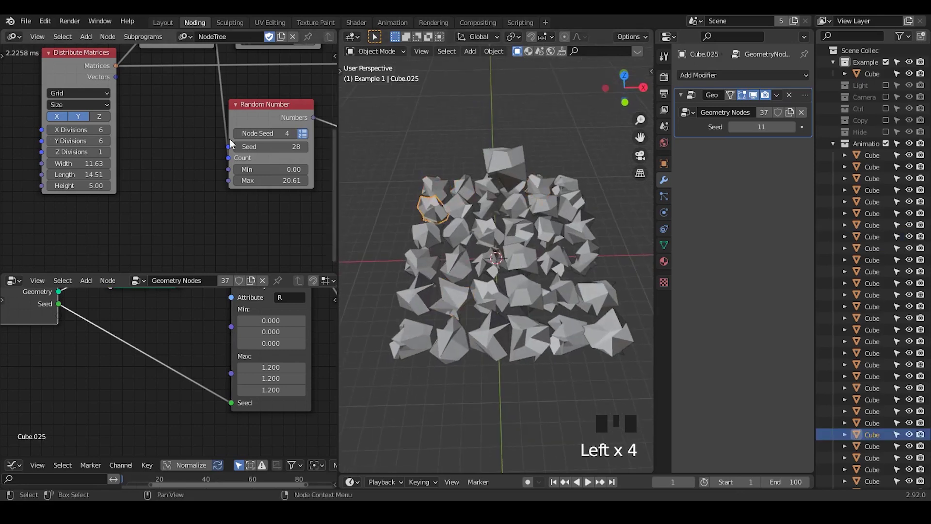
pyautogui.click(305, 146)
pyautogui.click(305, 146)
pyautogui.click(305, 147)
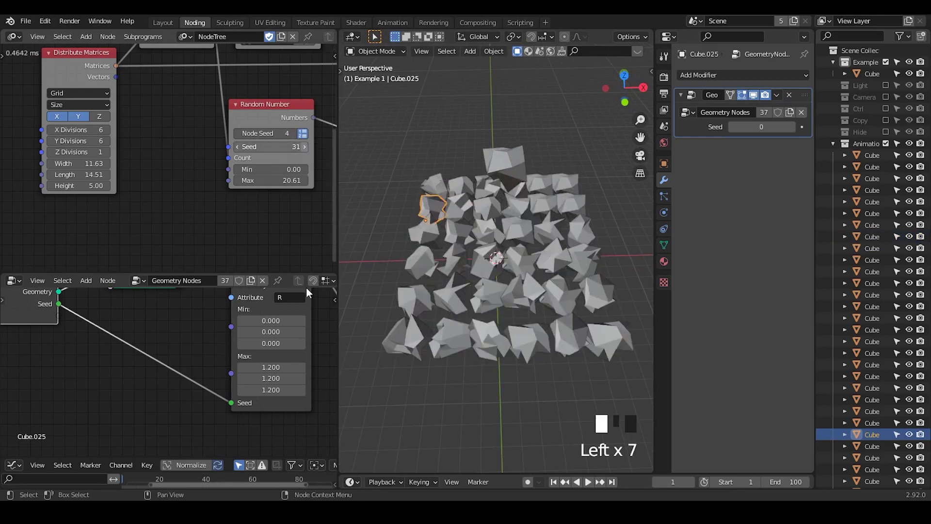
# Examine the Attribute Randomize setup, a back-row corner cube's Seed, and the Random Number node's chain into the Object Attribute Output node
pyautogui.moveTo(271, 332); pyautogui.dragTo(134, 407, button='middle')
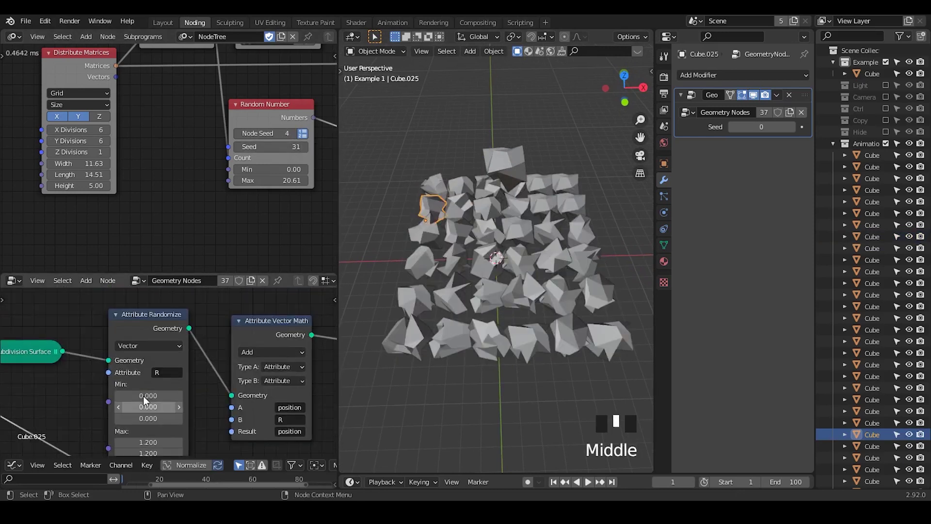
pyautogui.moveTo(228, 331); pyautogui.dragTo(240, 307, button='middle')
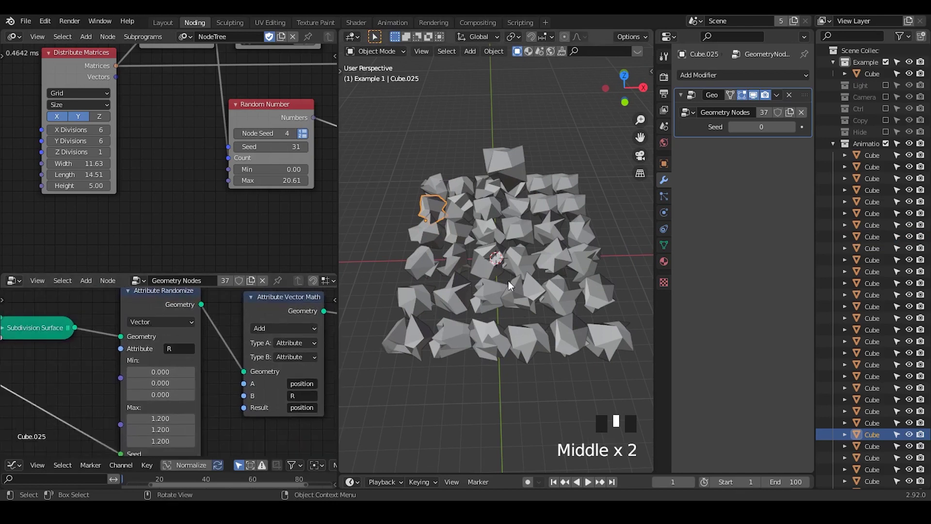
pyautogui.click(565, 120)
pyautogui.click(572, 183)
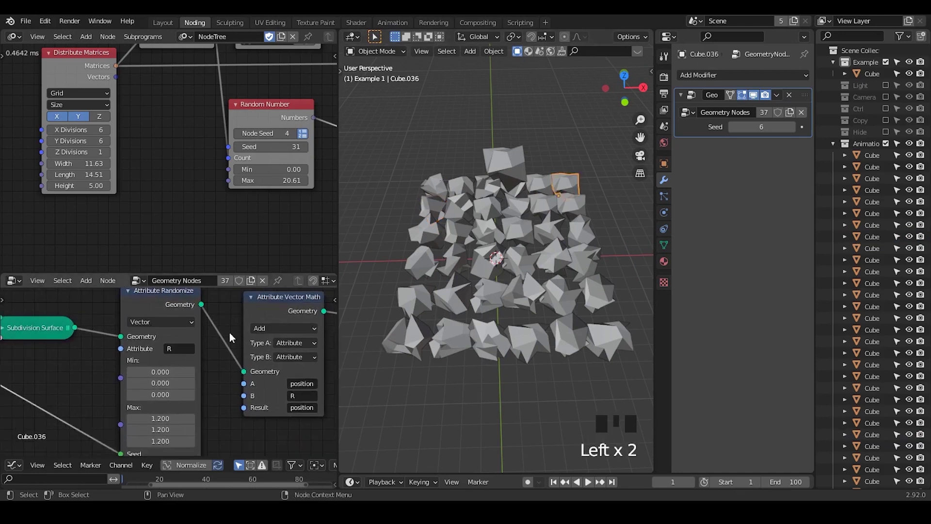
pyautogui.moveTo(232, 331); pyautogui.dragTo(256, 288, button='middle')
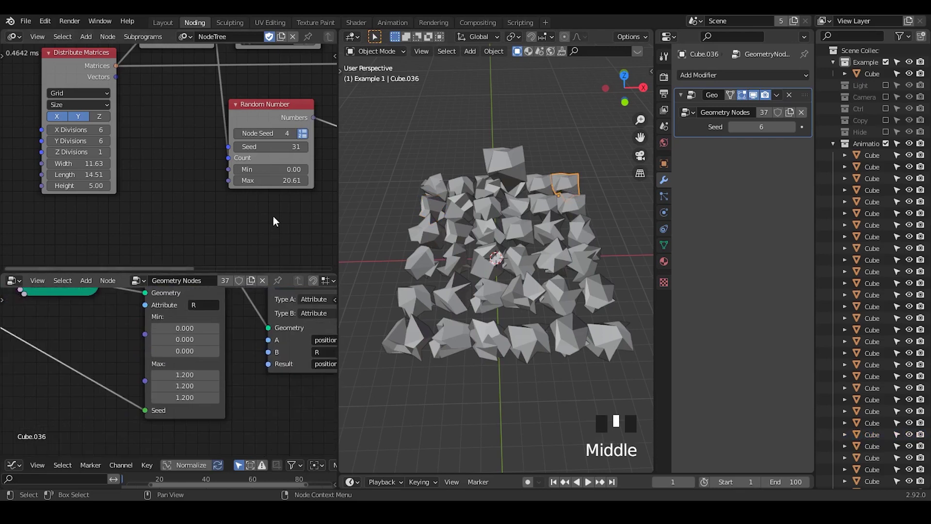
pyautogui.moveTo(242, 197); pyautogui.dragTo(87, 223, button='middle')
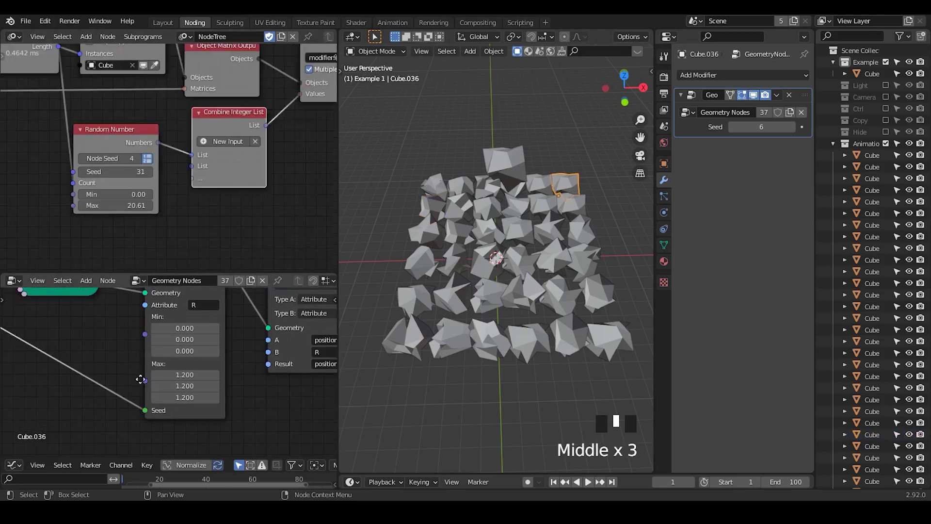
pyautogui.moveTo(141, 380); pyautogui.dragTo(224, 372, button='middle')
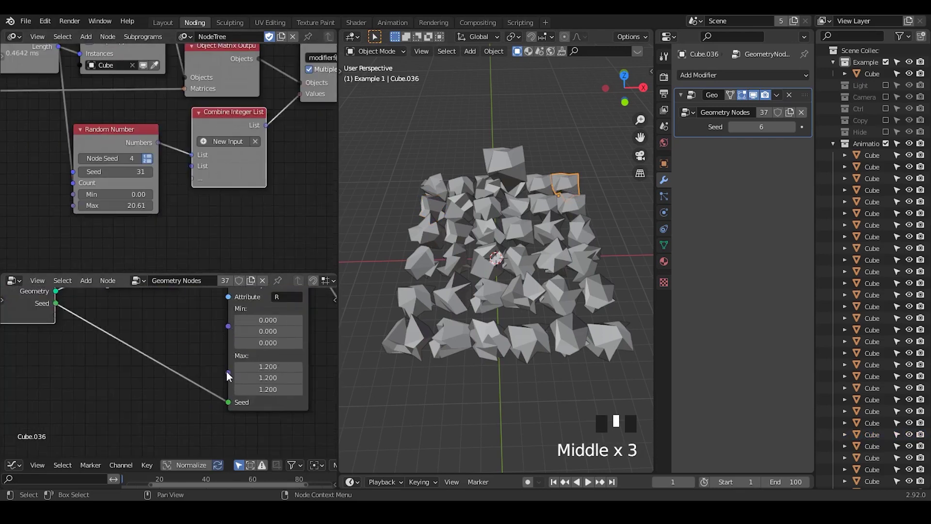
pyautogui.moveTo(228, 372)
pyautogui.mouseDown()
pyautogui.moveTo(108, 342)
pyautogui.moveTo(50, 314)
pyautogui.moveTo(170, 368)
pyautogui.moveTo(238, 368)
pyautogui.mouseUp()
pyautogui.middleClick(181, 160)
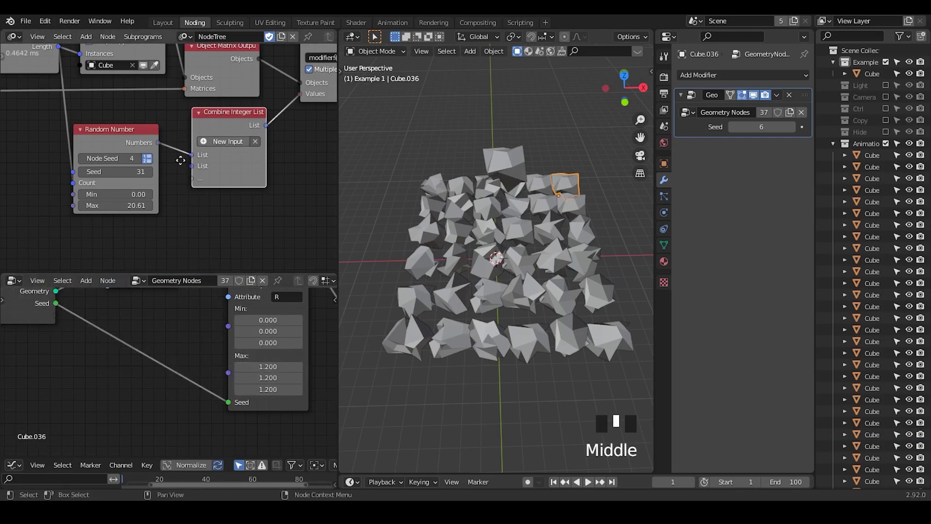
pyautogui.moveTo(181, 160); pyautogui.dragTo(68, 201, button='middle')
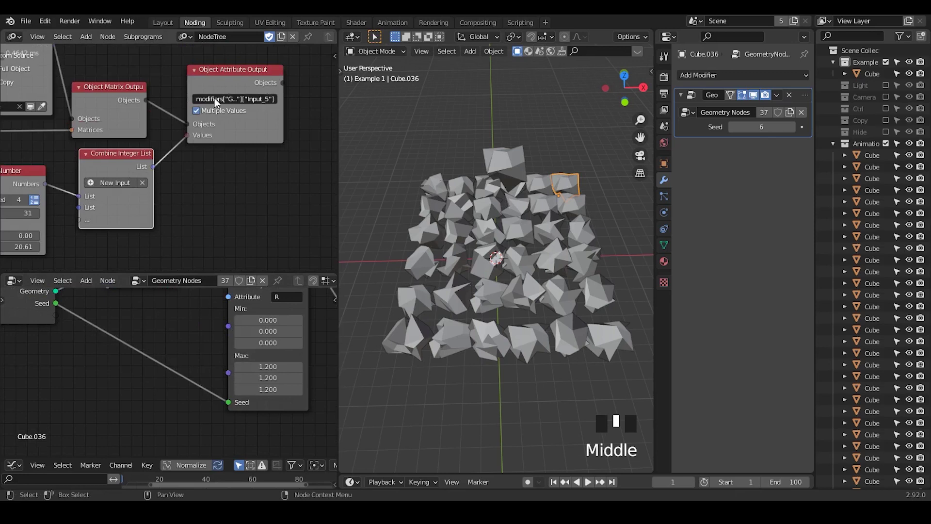
pyautogui.click(579, 137)
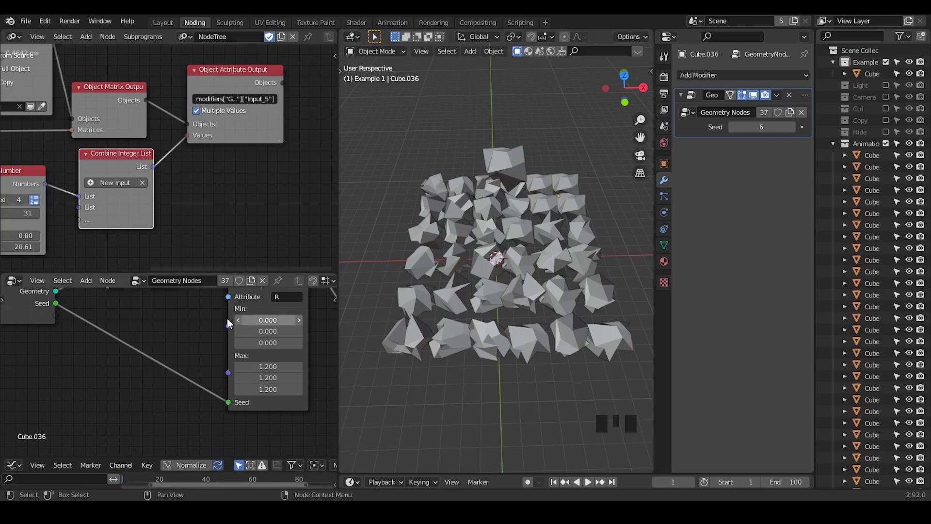
pyautogui.moveTo(191, 340); pyautogui.dragTo(154, 364, button='middle')
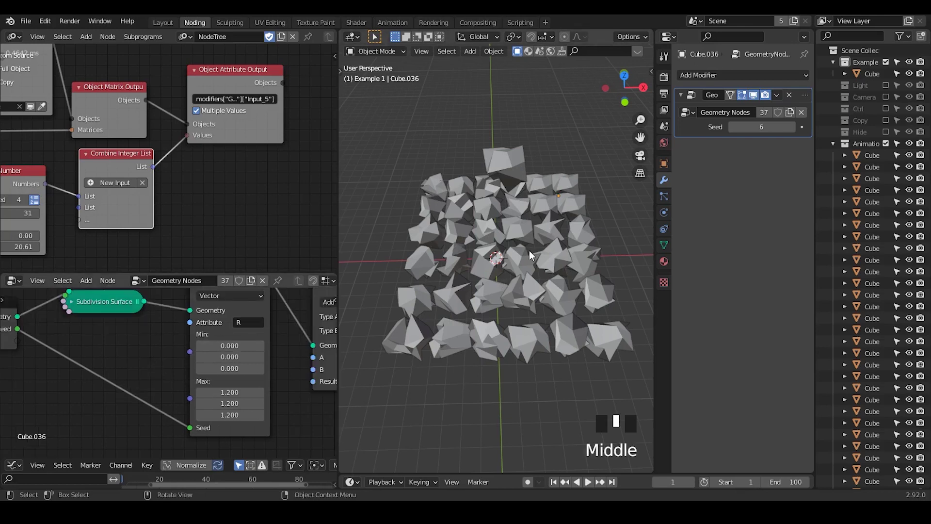
# Add a Curve modifier to the fifth cube in the third row from the front of the grid
pyautogui.click(560, 231)
pyautogui.click(552, 257)
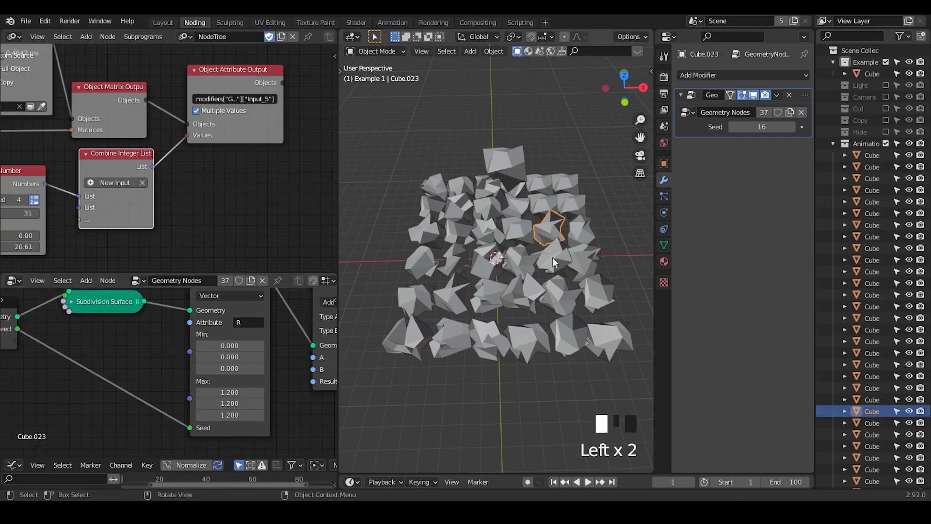
pyautogui.moveTo(95, 220); pyautogui.dragTo(192, 244, button='middle')
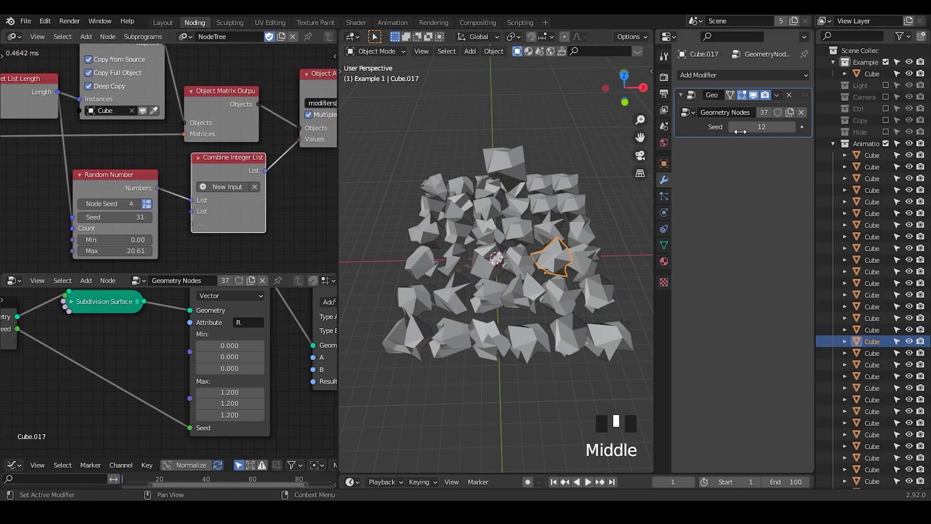
pyautogui.click(707, 75)
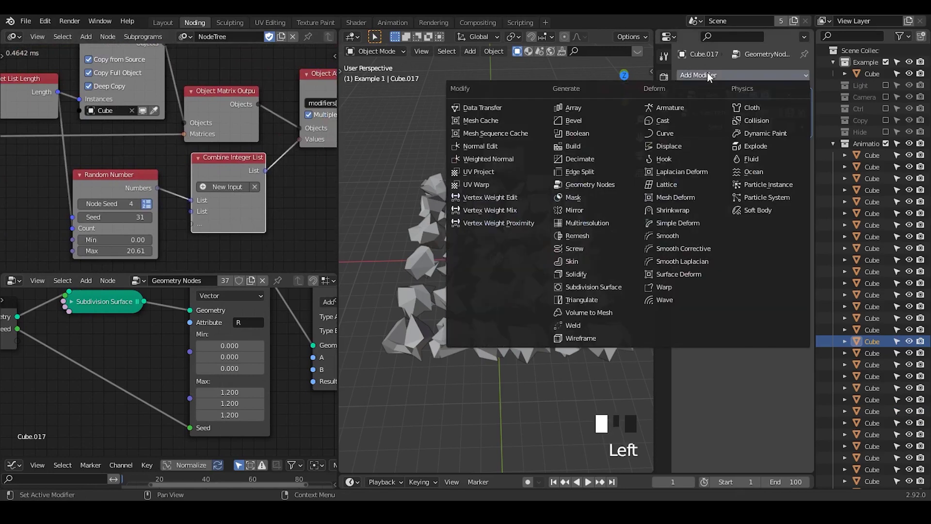
pyautogui.click(669, 136)
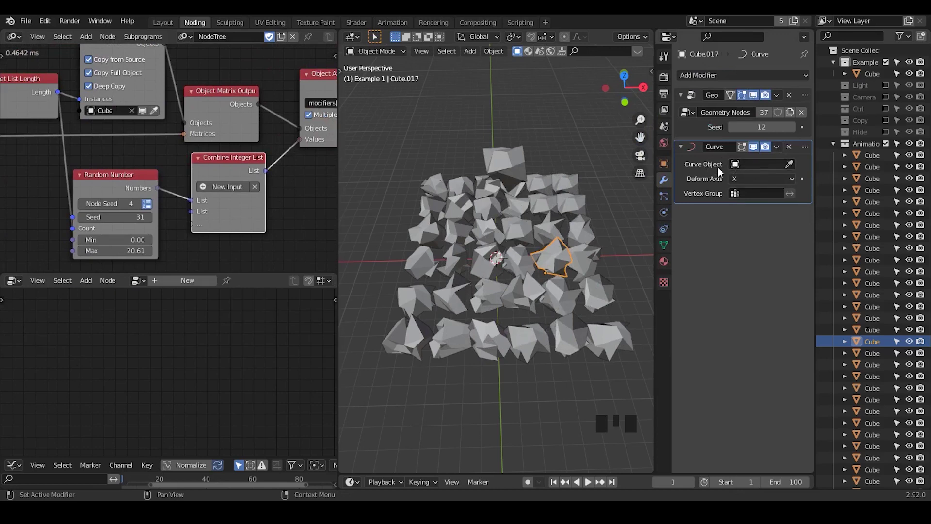
pyautogui.moveTo(279, 186); pyautogui.dragTo(239, 182, button='middle')
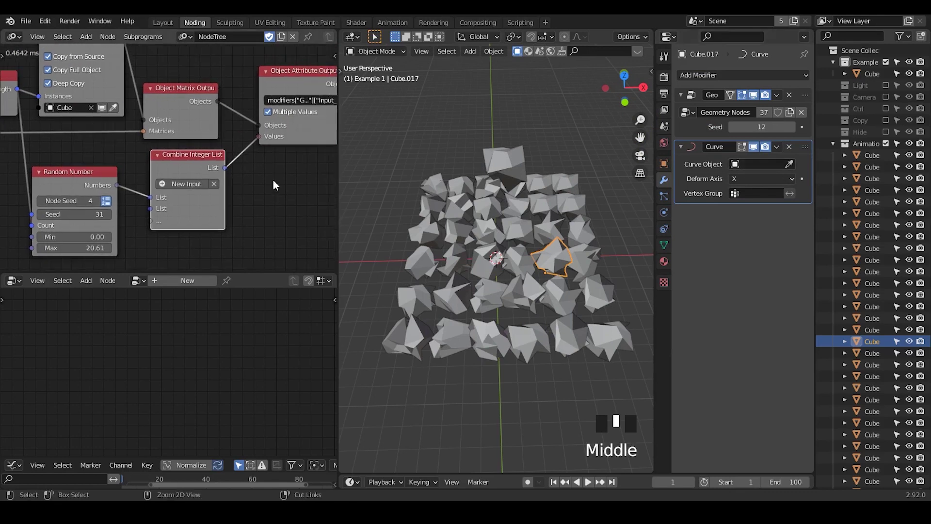
pyautogui.hotkey('ctrl', 'a')
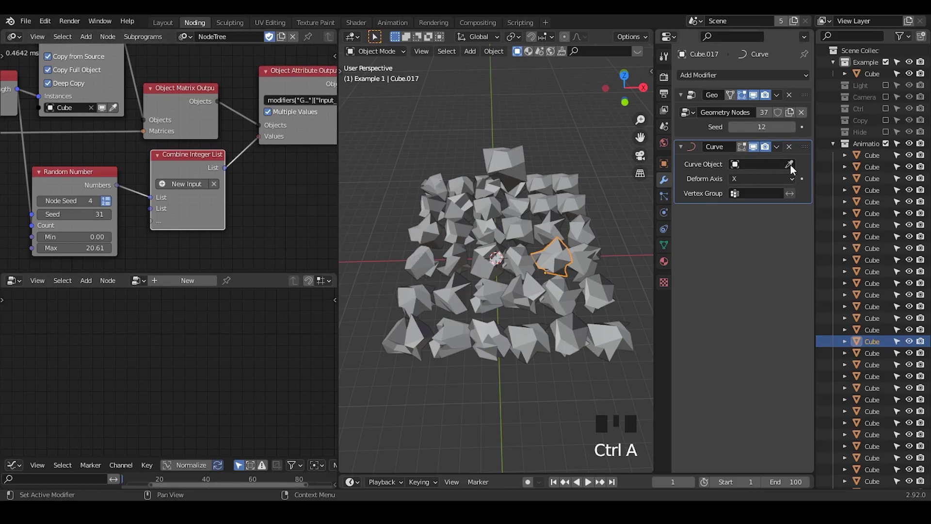
# Select all the cubes in the scene and clear the selection again
pyautogui.click(567, 184)
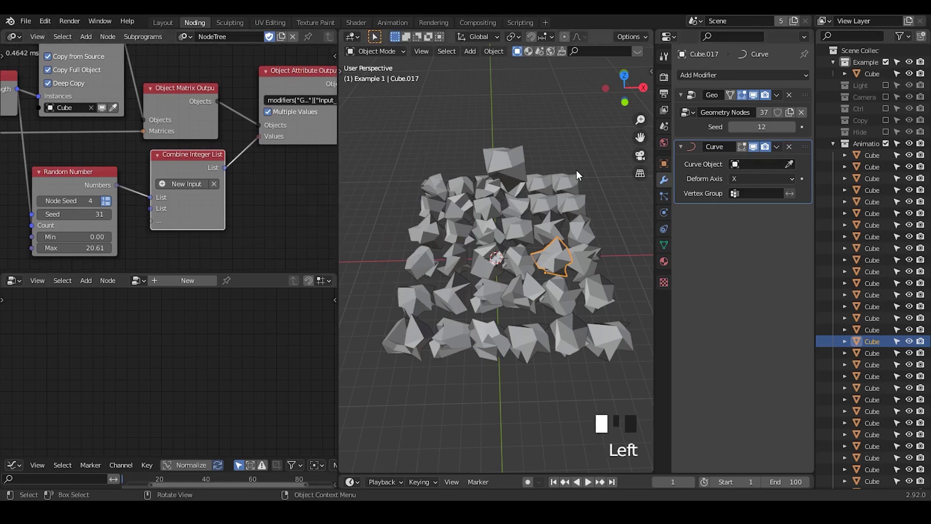
pyautogui.moveTo(609, 141); pyautogui.dragTo(369, 403)
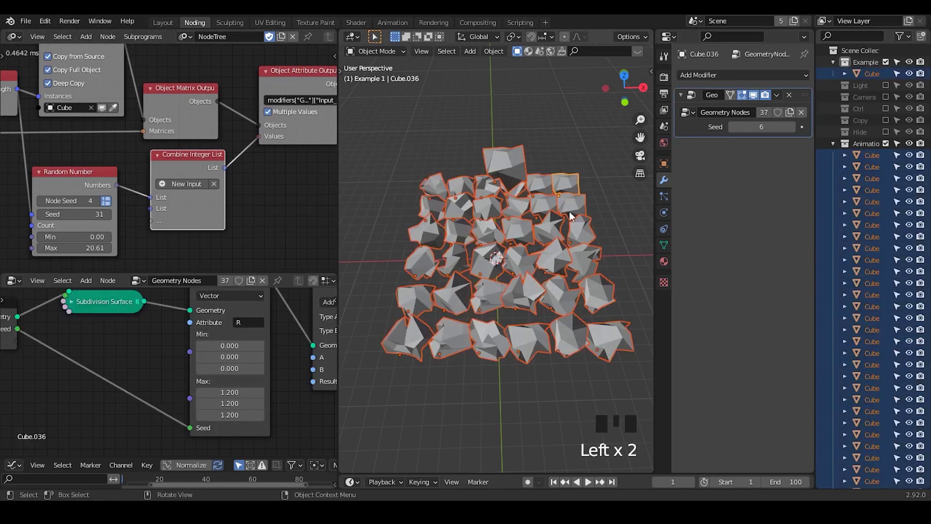
pyautogui.click(606, 162)
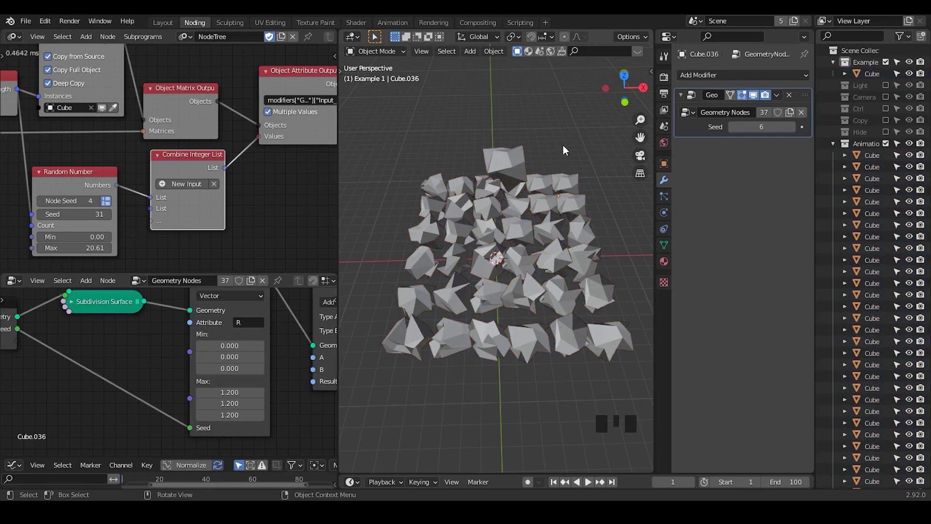
pyautogui.click(312, 168)
pyautogui.moveTo(477, 216); pyautogui.dragTo(480, 208, button='middle')
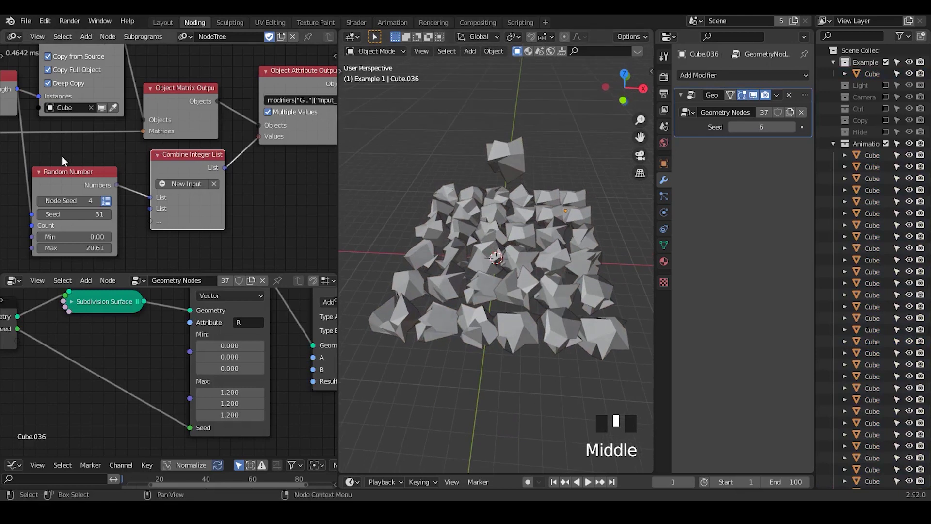
pyautogui.moveTo(62, 161); pyautogui.dragTo(85, 155, button='middle')
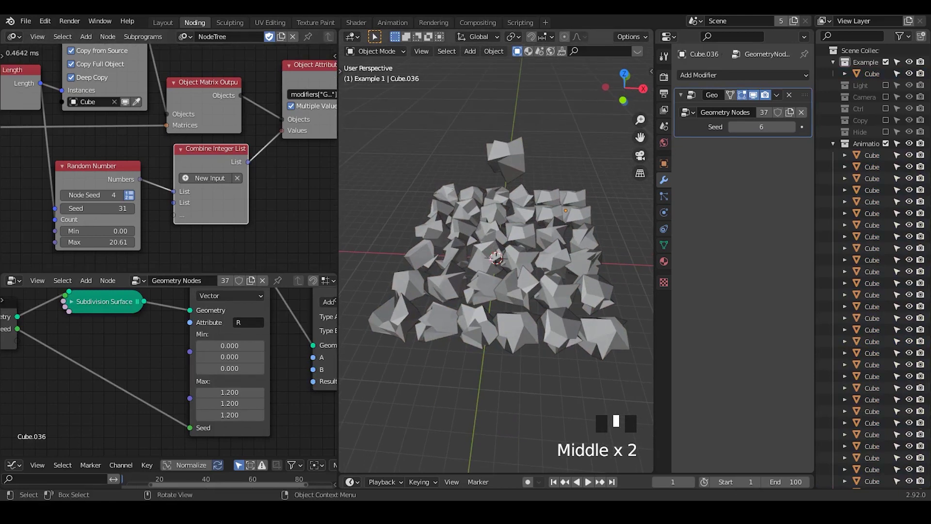